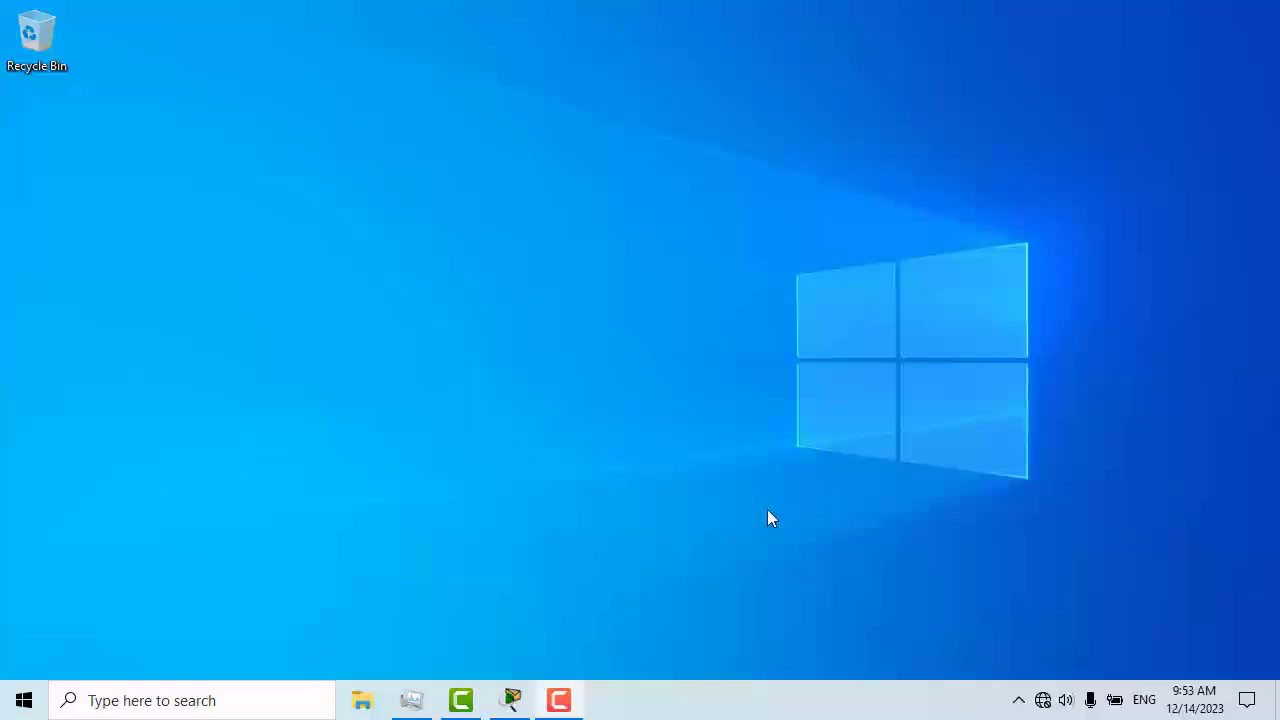
# Switch to Cisco Packet Tracer and place three 2911 routers in a horizontal row in the logical workspace
pyautogui.click(510, 698)
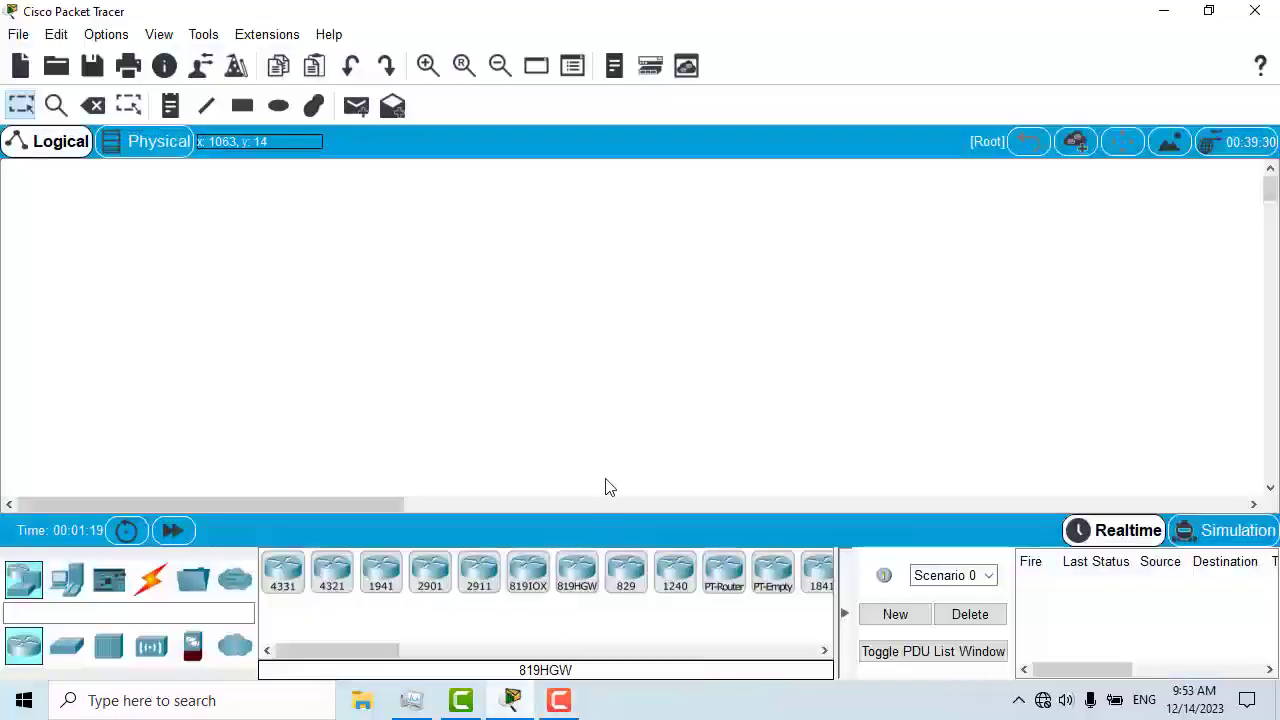
pyautogui.click(478, 572)
pyautogui.click(504, 403)
pyautogui.moveTo(506, 405); pyautogui.dragTo(480, 308)
pyautogui.moveTo(489, 585); pyautogui.dragTo(729, 300)
pyautogui.moveTo(475, 586); pyautogui.dragTo(994, 298)
# Connect Router0 GigabitEthernet0/0 to Router1 GigabitEthernet0/0 with a copper cross-over cable
pyautogui.click(151, 588)
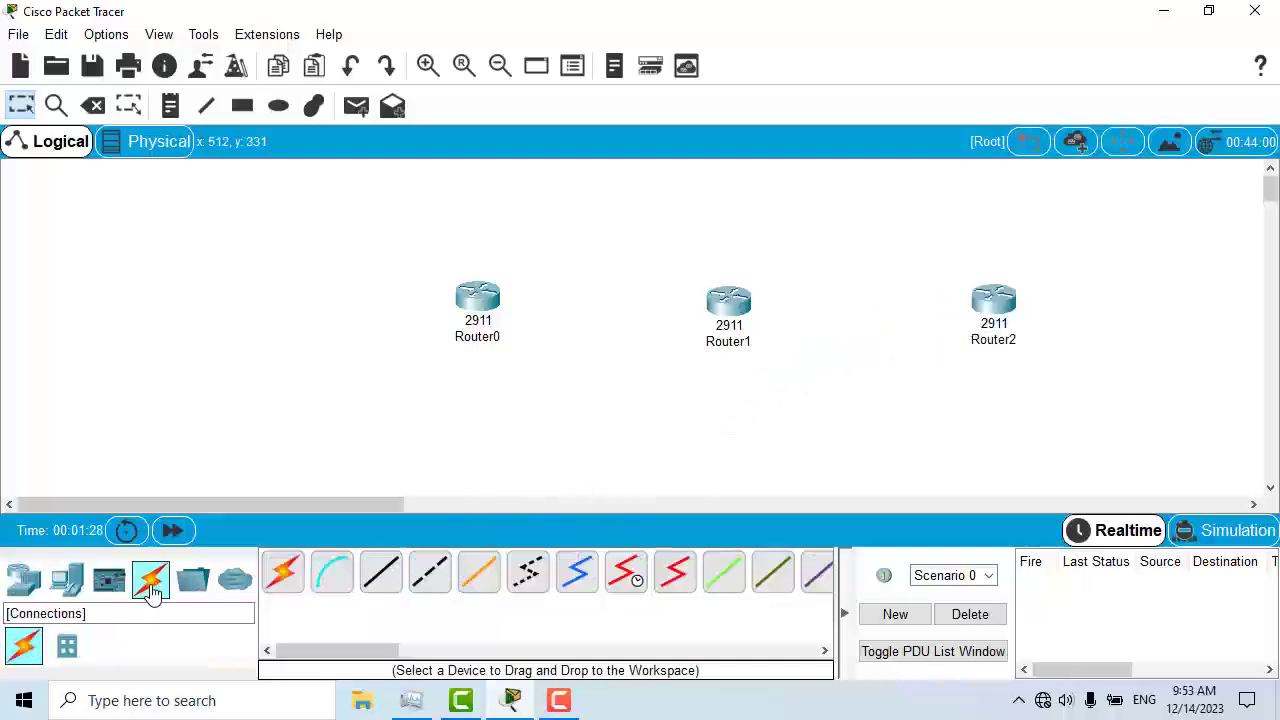
pyautogui.click(430, 572)
pyautogui.click(480, 296)
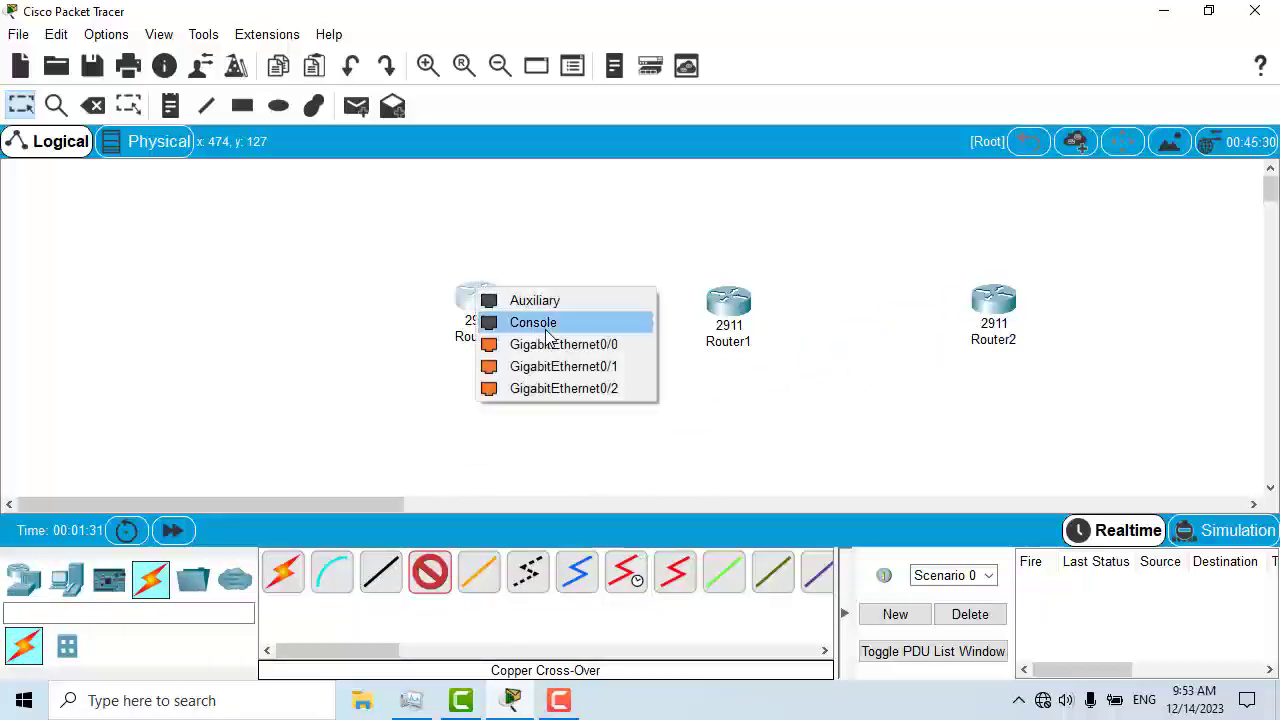
pyautogui.click(550, 343)
pyautogui.click(731, 313)
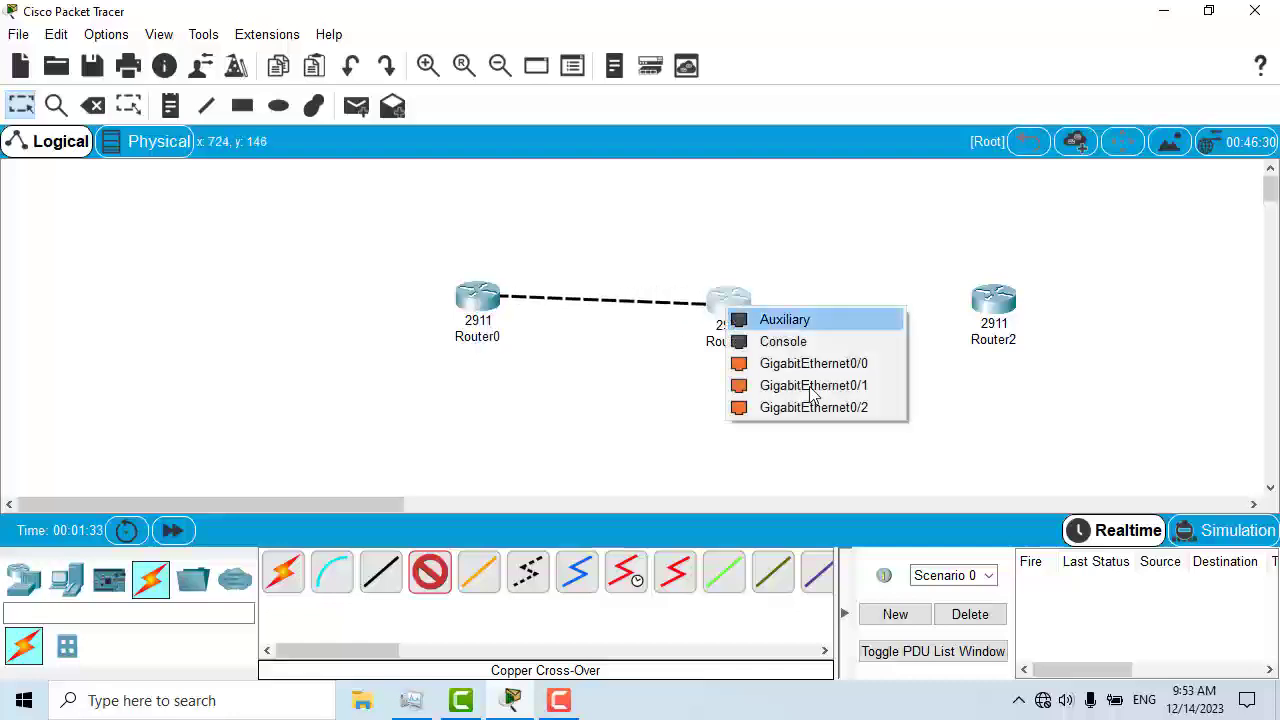
pyautogui.click(809, 363)
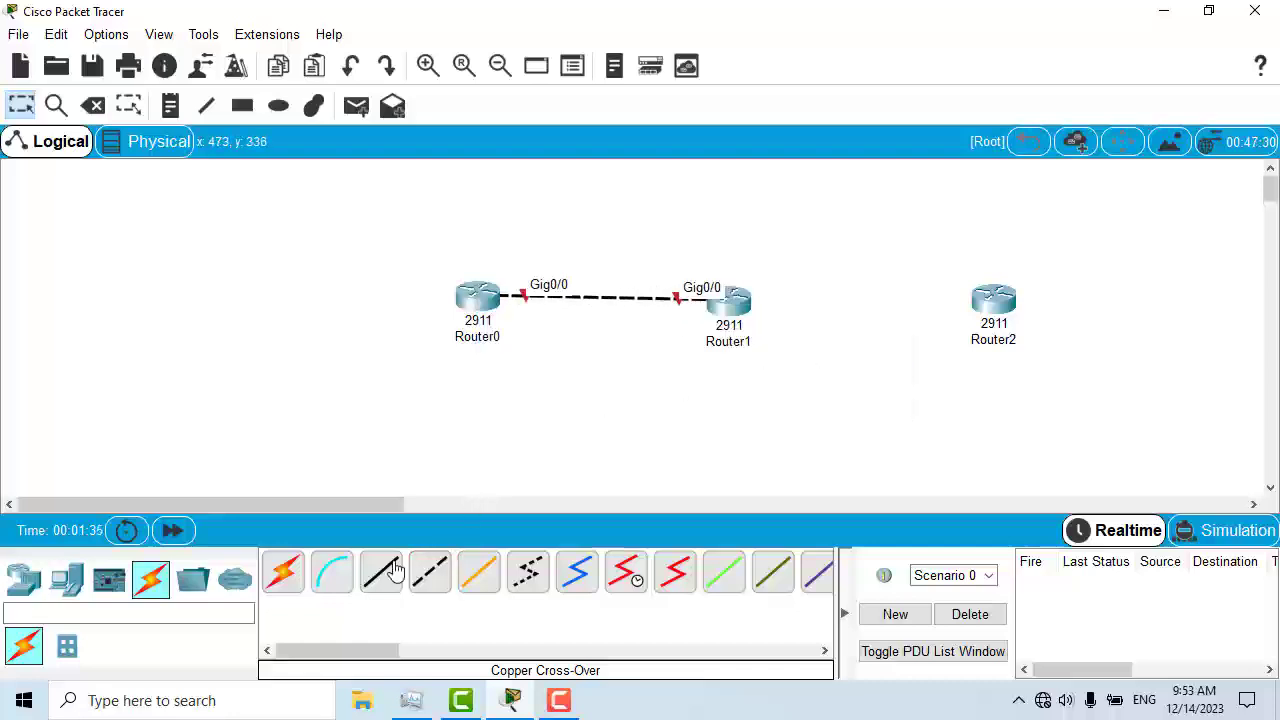
# Connect Router1 GigabitEthernet0/1 to Router2 GigabitEthernet0/0 with a copper cross-over cable
pyautogui.click(430, 572)
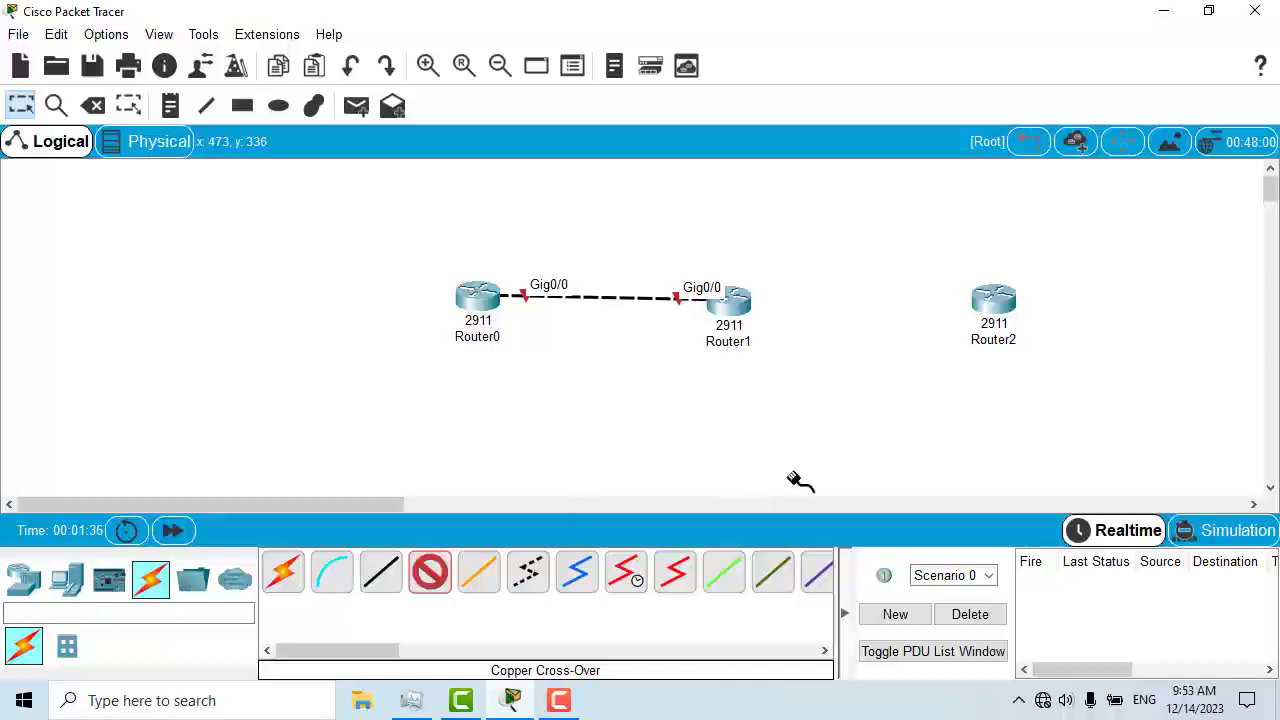
pyautogui.click(732, 300)
pyautogui.click(818, 357)
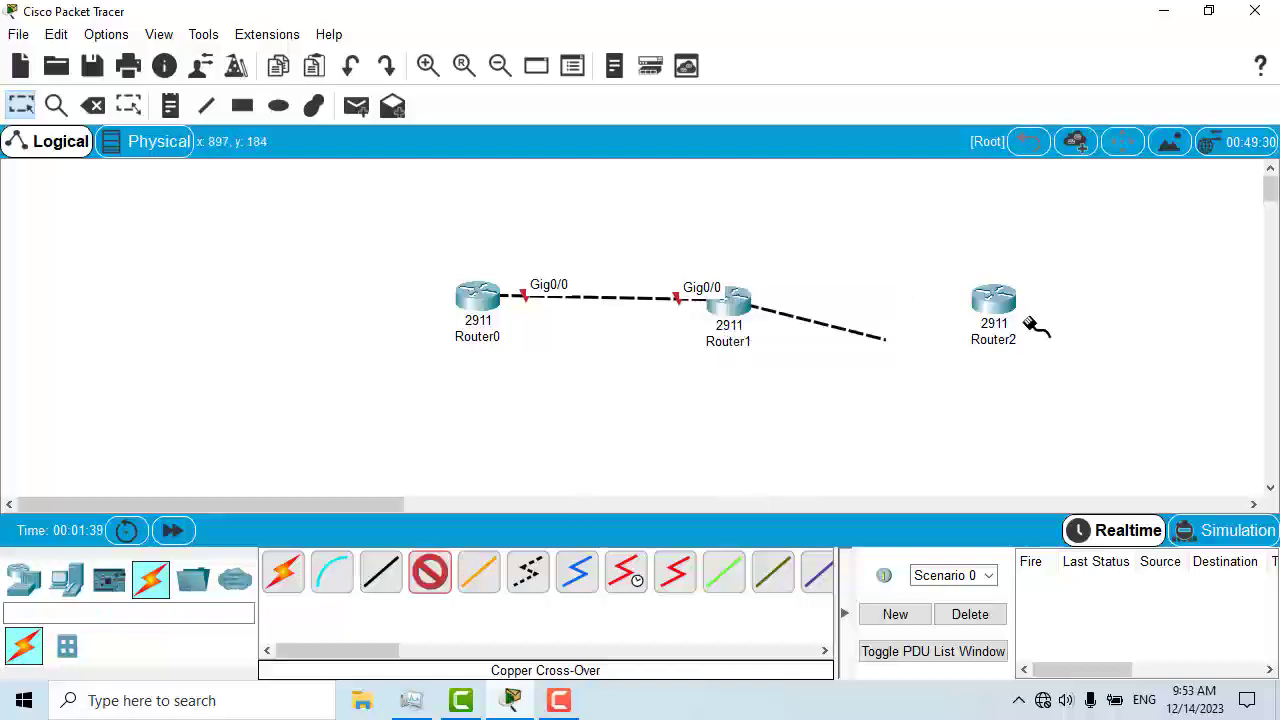
pyautogui.click(993, 304)
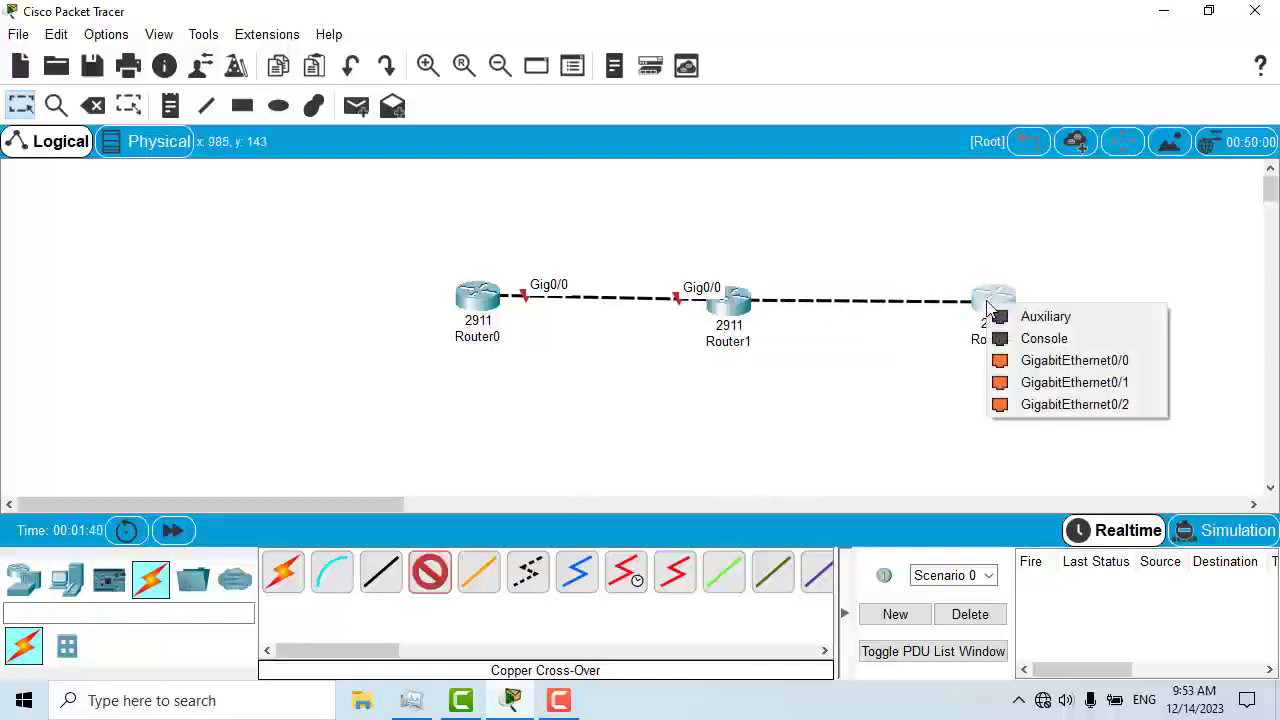
pyautogui.click(1060, 360)
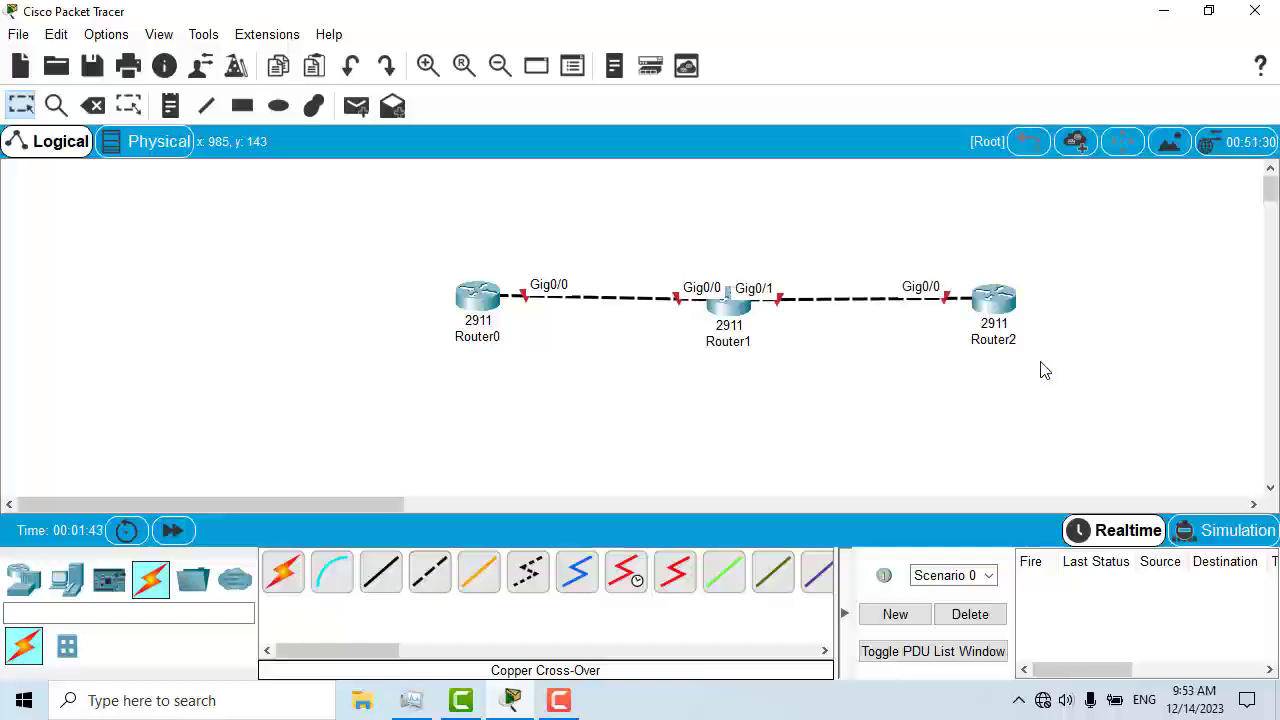
# Move Router0 slightly farther from Router1 and rename it R1
pyautogui.moveTo(468, 304); pyautogui.dragTo(448, 307)
pyautogui.click(452, 302)
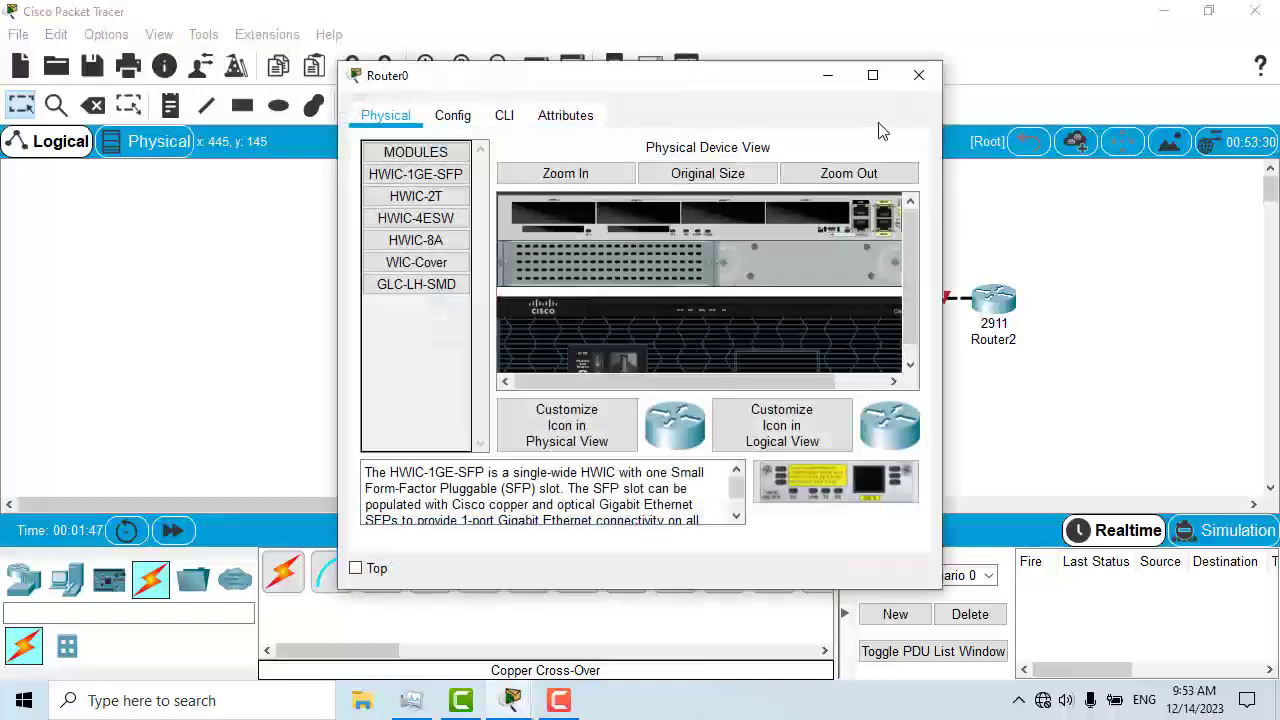
pyautogui.click(919, 75)
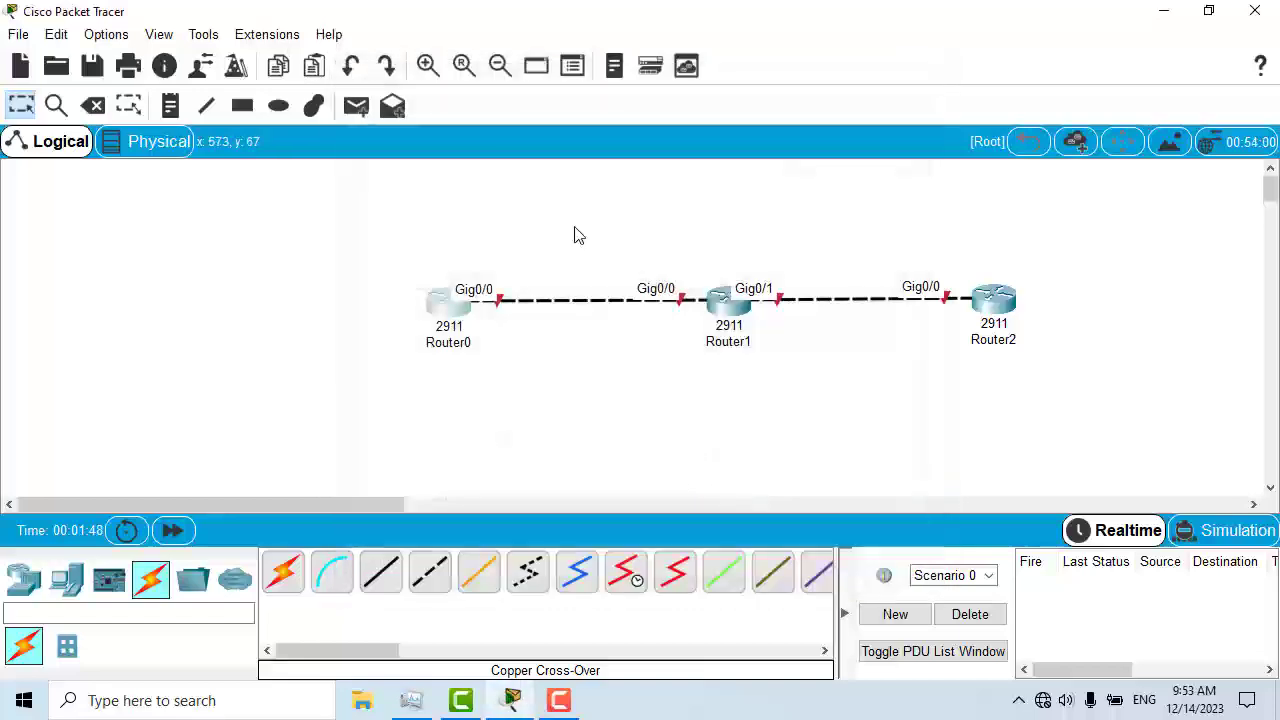
pyautogui.click(458, 343)
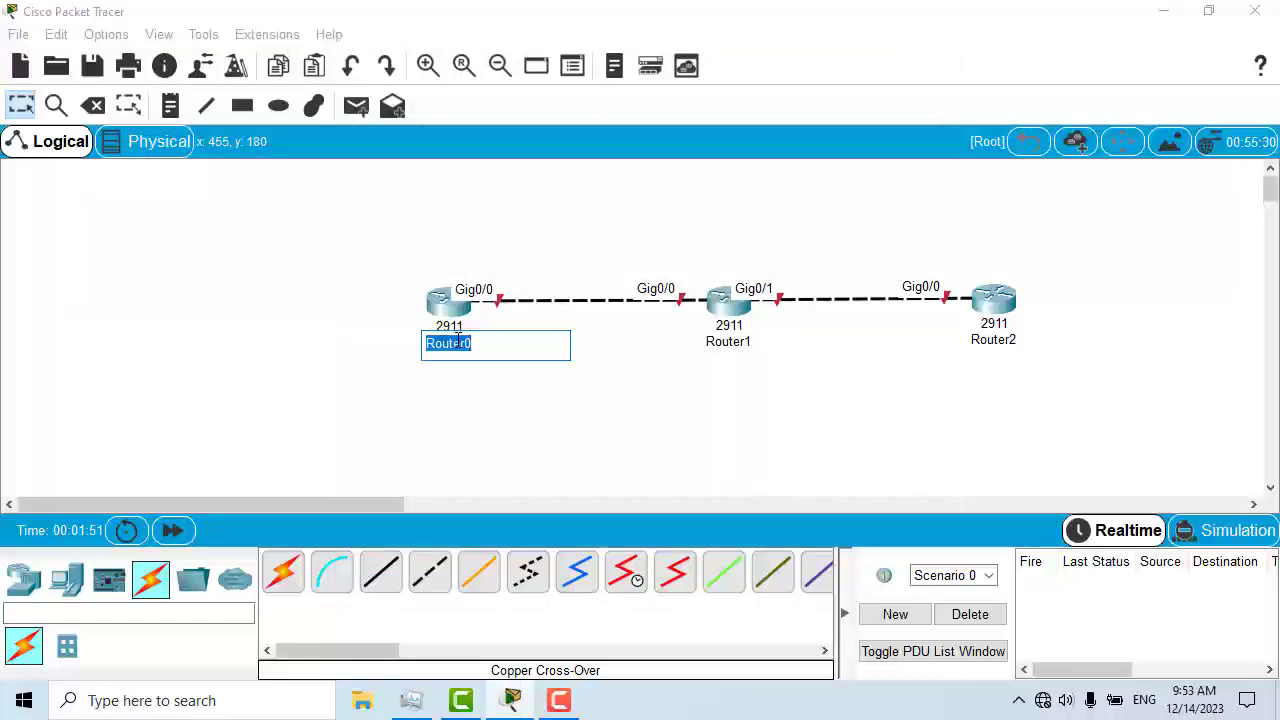
pyautogui.write('R')
# Rename the middle router, Router1, as R2
pyautogui.click(733, 345)
pyautogui.press('Delete')
pyautogui.press('Delete')
pyautogui.press('Delete')
pyautogui.press('Delete')
pyautogui.press('Delete')
pyautogui.press('Delete')
pyautogui.press('Delete')
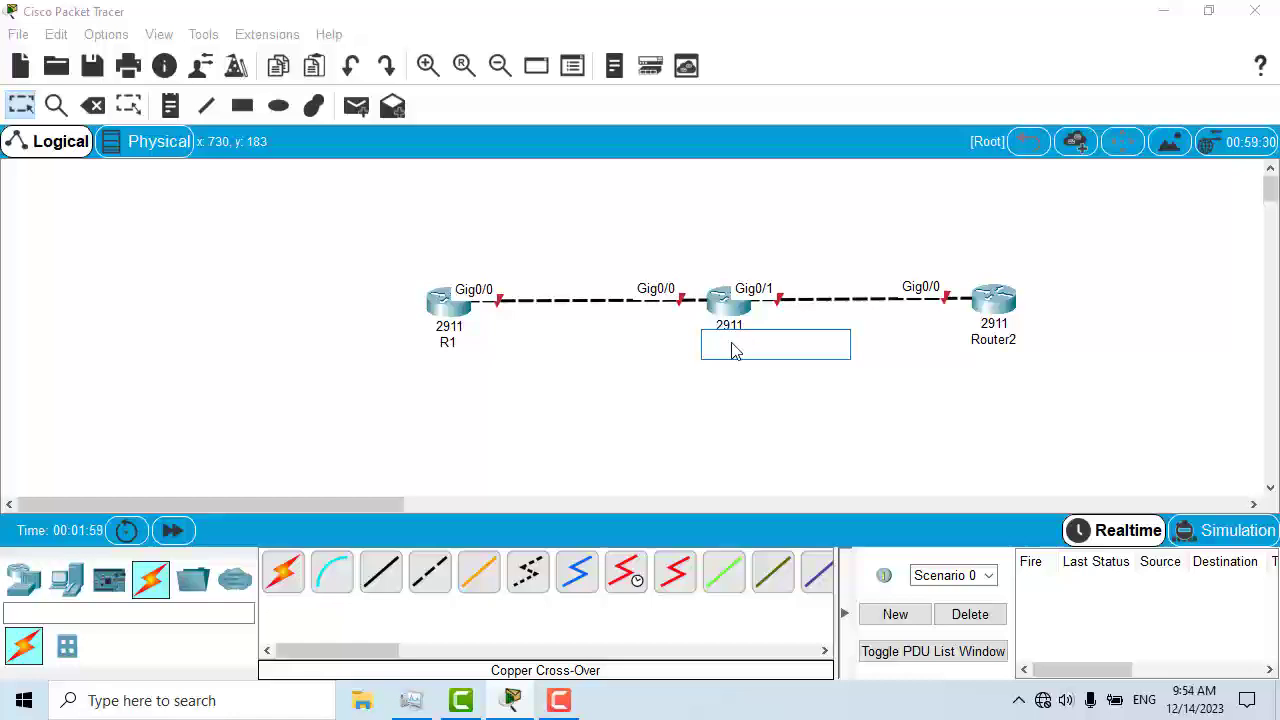
pyautogui.write('R2')
# Rename the last router in the row, Router2, as R3
pyautogui.click(1000, 340)
pyautogui.click(1024, 340)
pyautogui.press('BackSpace')
pyautogui.press('BackSpace')
pyautogui.press('BackSpace')
pyautogui.press('BackSpace')
pyautogui.press('BackSpace')
pyautogui.press('BackSpace')
pyautogui.press('BackSpace')
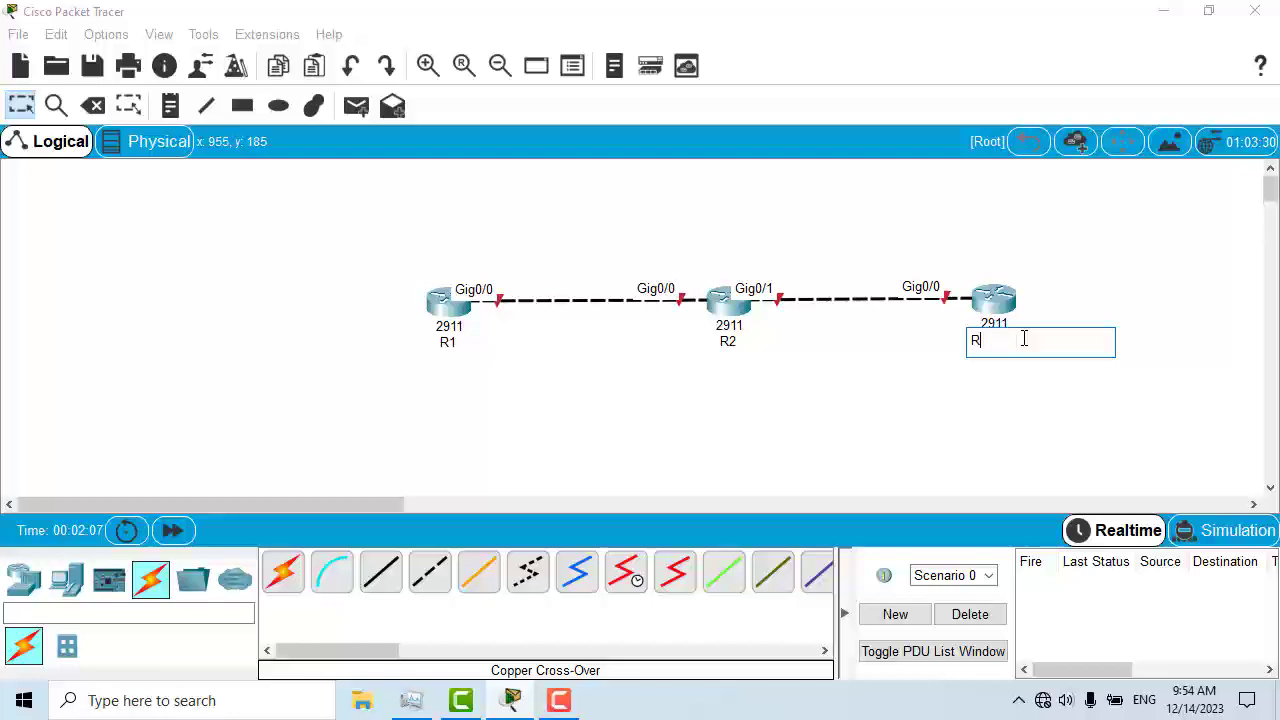
pyautogui.write('R3')
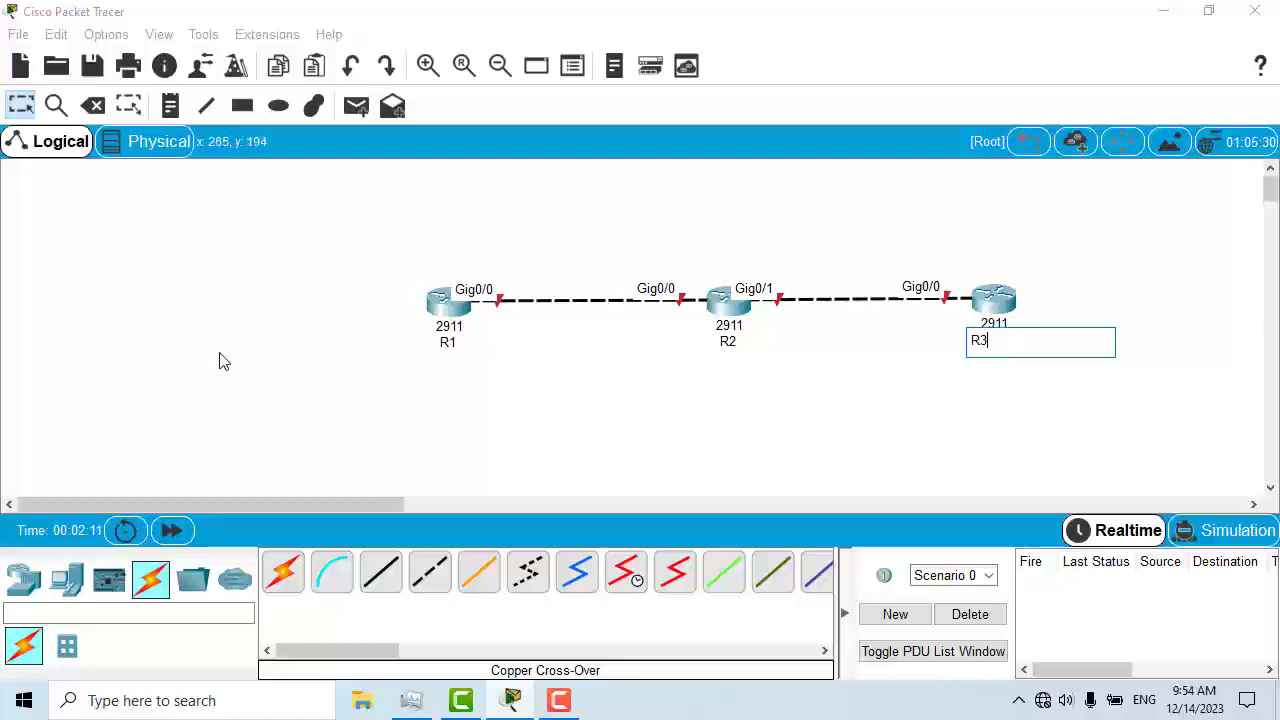
pyautogui.click(227, 360)
# Move R1 a little farther away from R2 to lengthen the link between them
pyautogui.moveTo(447, 321); pyautogui.dragTo(413, 325)
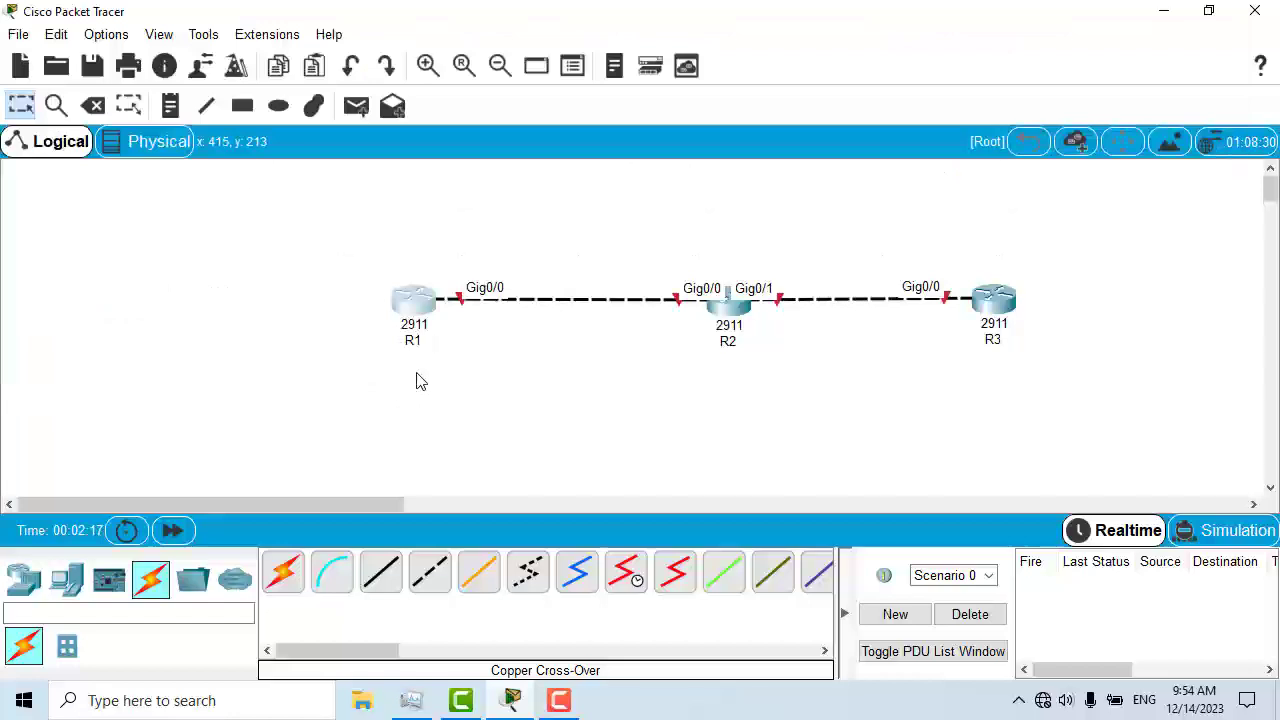
pyautogui.click(413, 297)
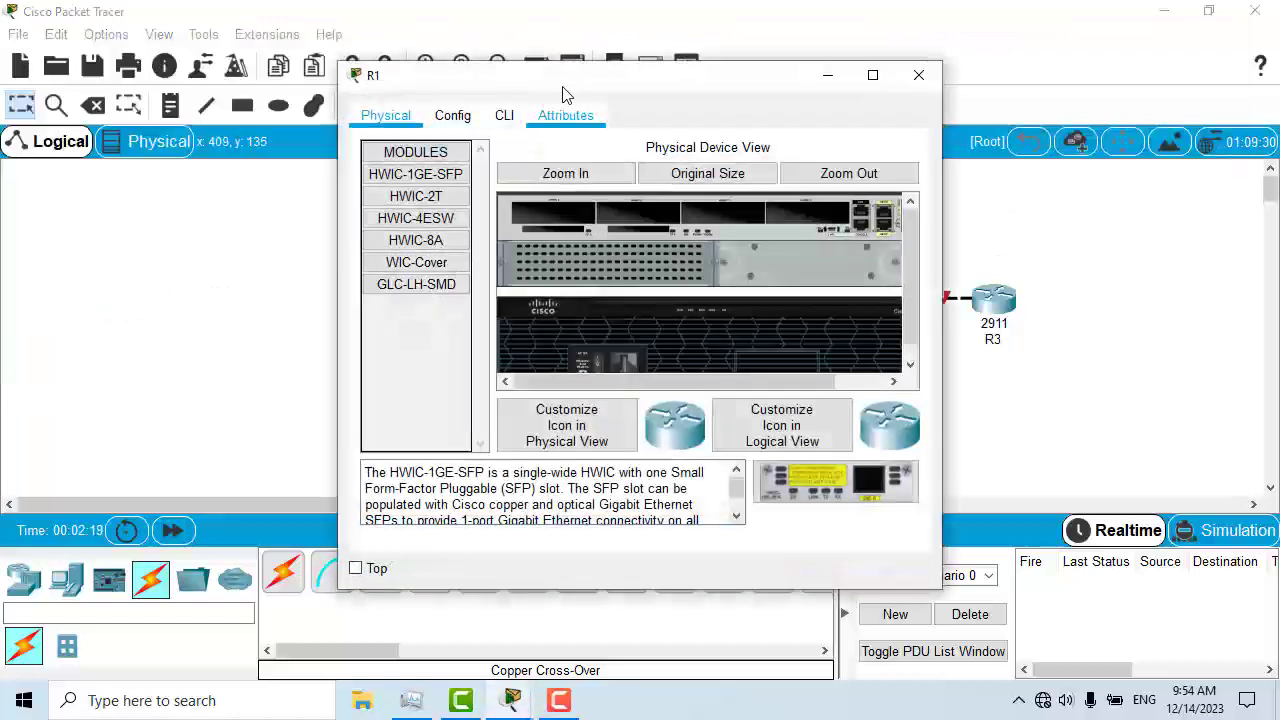
pyautogui.moveTo(708, 106); pyautogui.dragTo(968, 160)
pyautogui.click(1080, 121)
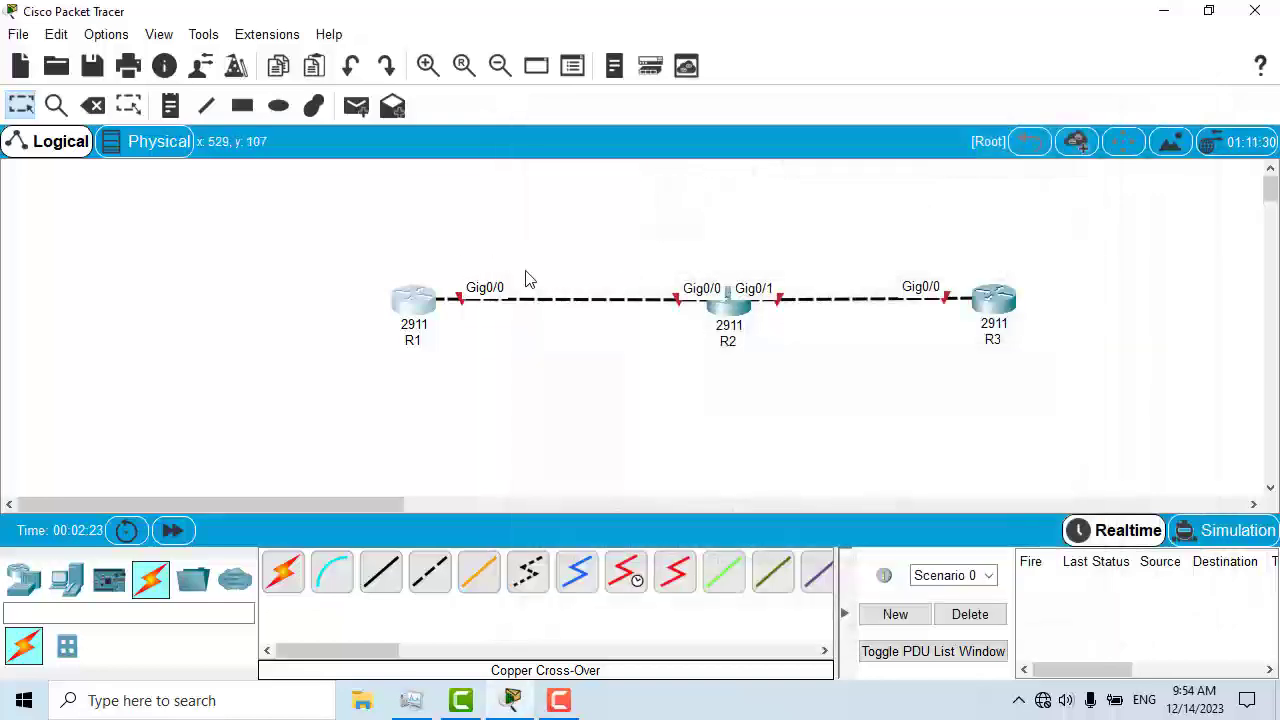
# Add a text note reading 2001:1:1:1:1:1:1:1 above R1 for its Gig0/0 interface
pyautogui.click(170, 105)
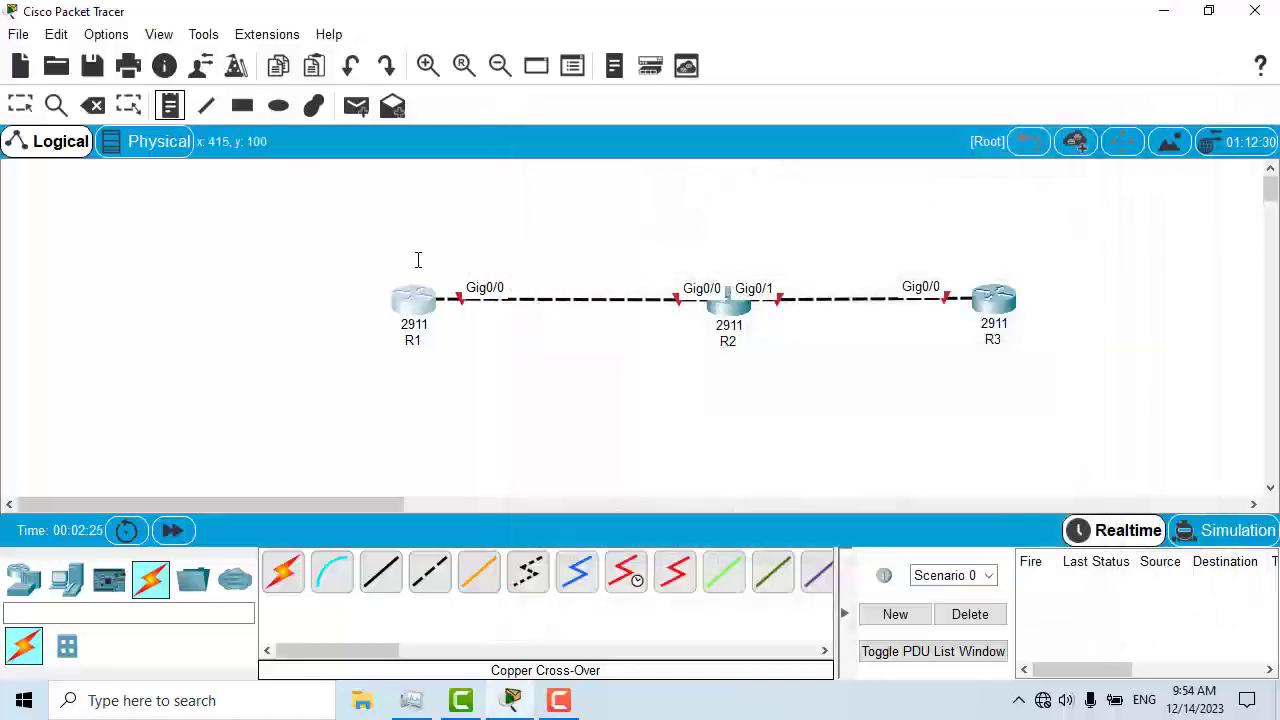
pyautogui.click(399, 248)
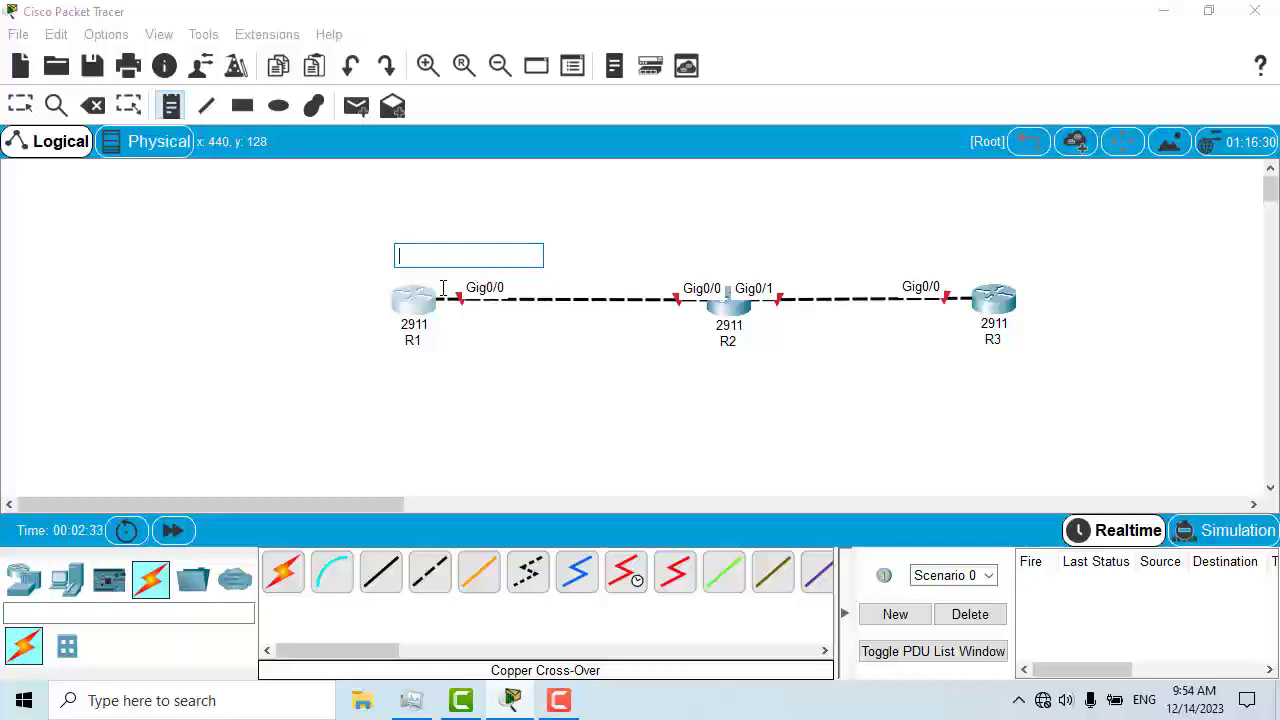
pyautogui.write('2001')
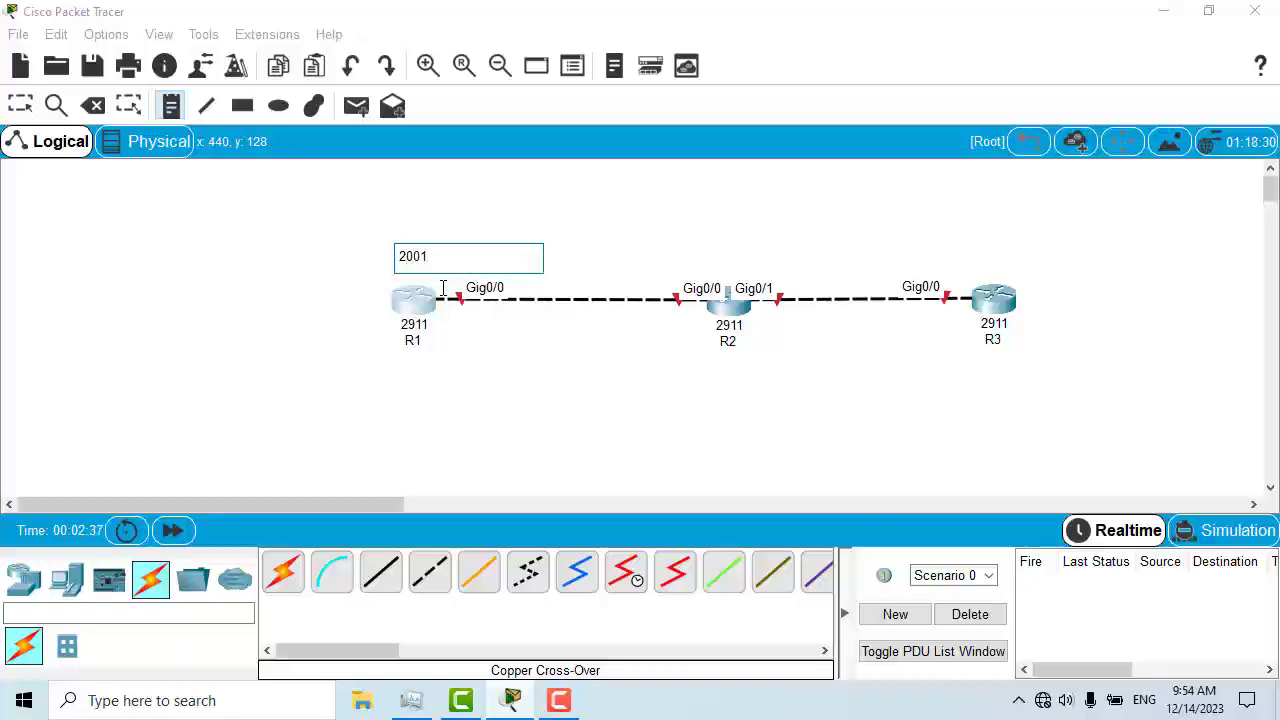
pyautogui.write(':1!')
pyautogui.press('BackSpace')
pyautogui.write("'")
pyautogui.press('BackSpace')
pyautogui.write(':1:1')
pyautogui.write(':1:1')
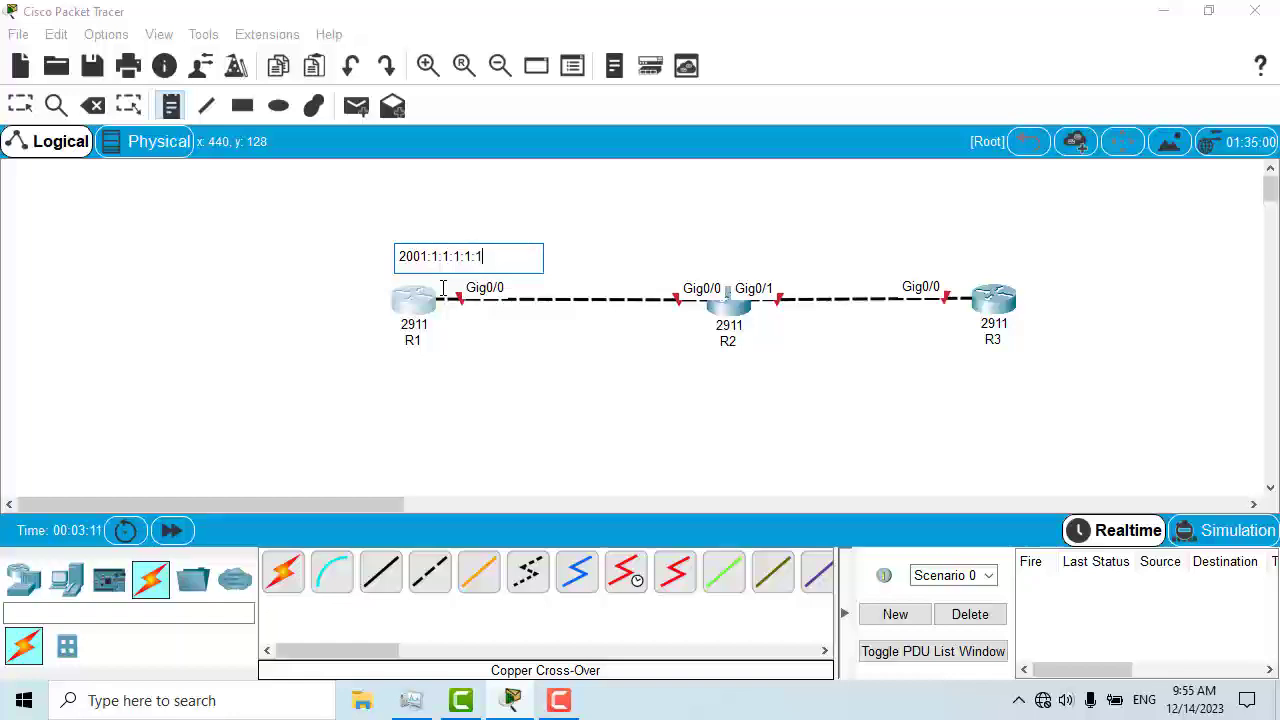
pyautogui.write(':1:1:1')
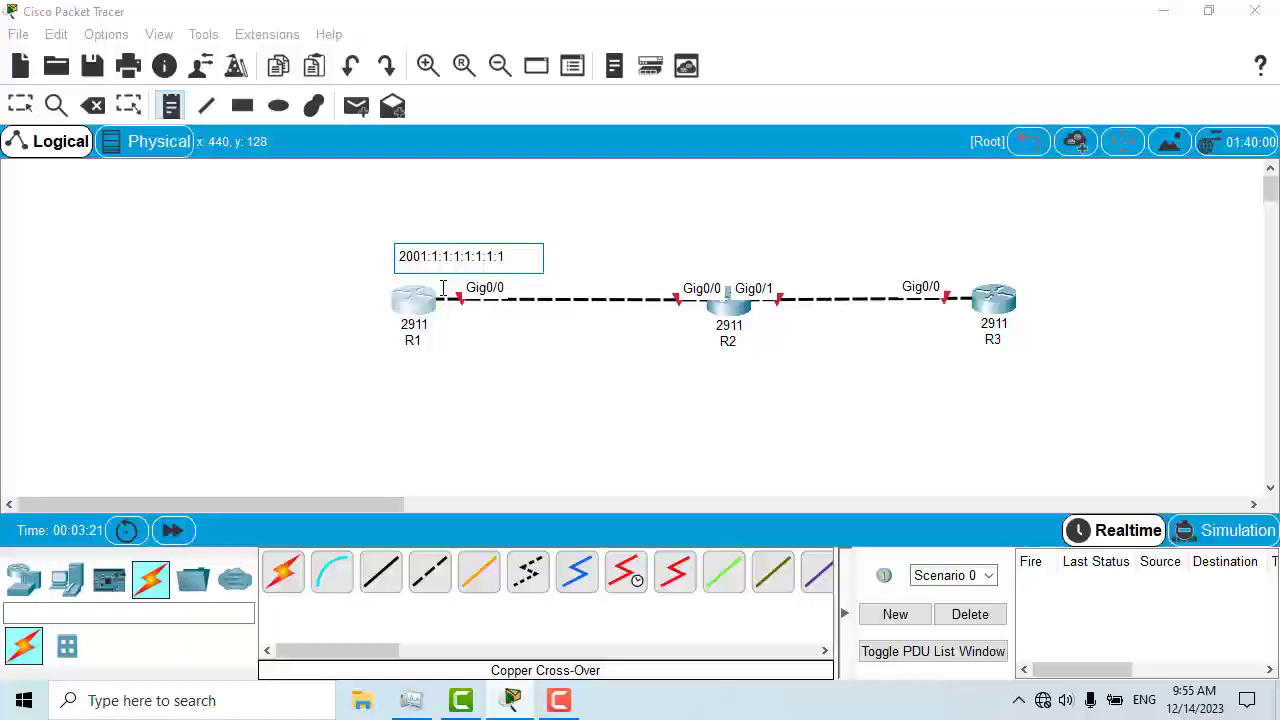
pyautogui.click(18, 107)
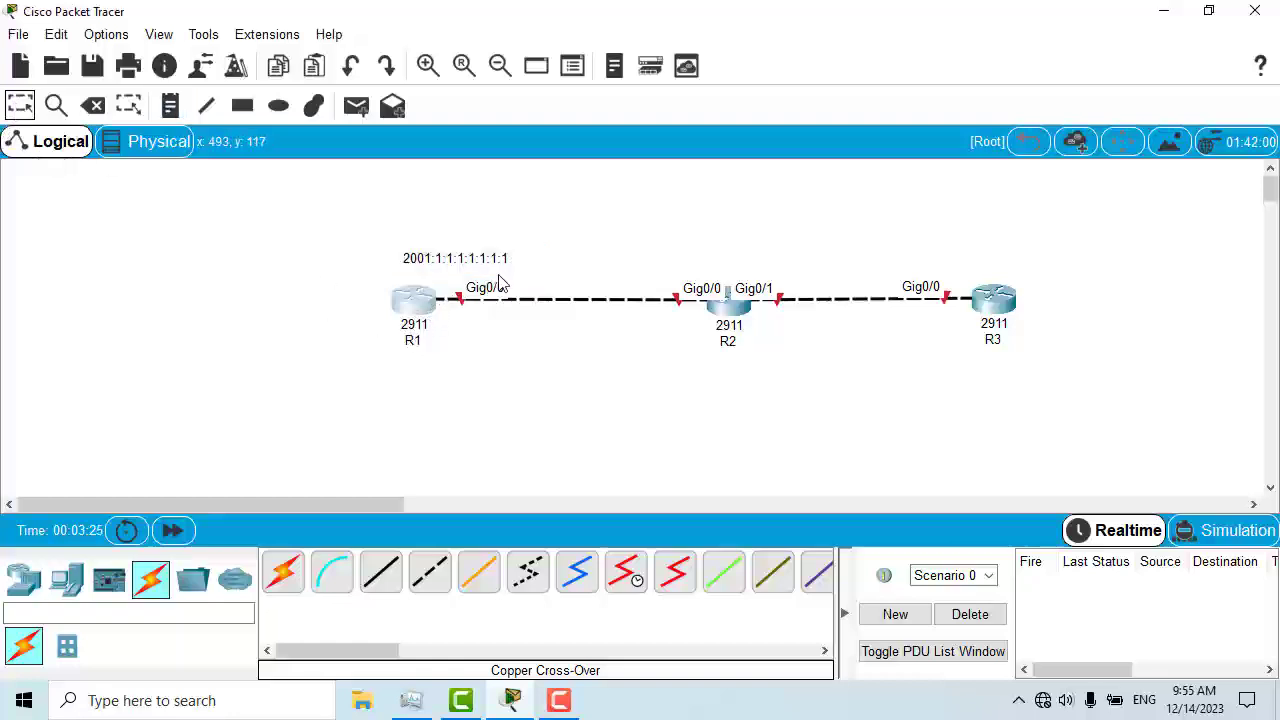
# Add the note 2001:1:1:1:1:1:1:2 above R2's Gig0/0 and shift both address notes slightly to line up with their interfaces
pyautogui.click(170, 106)
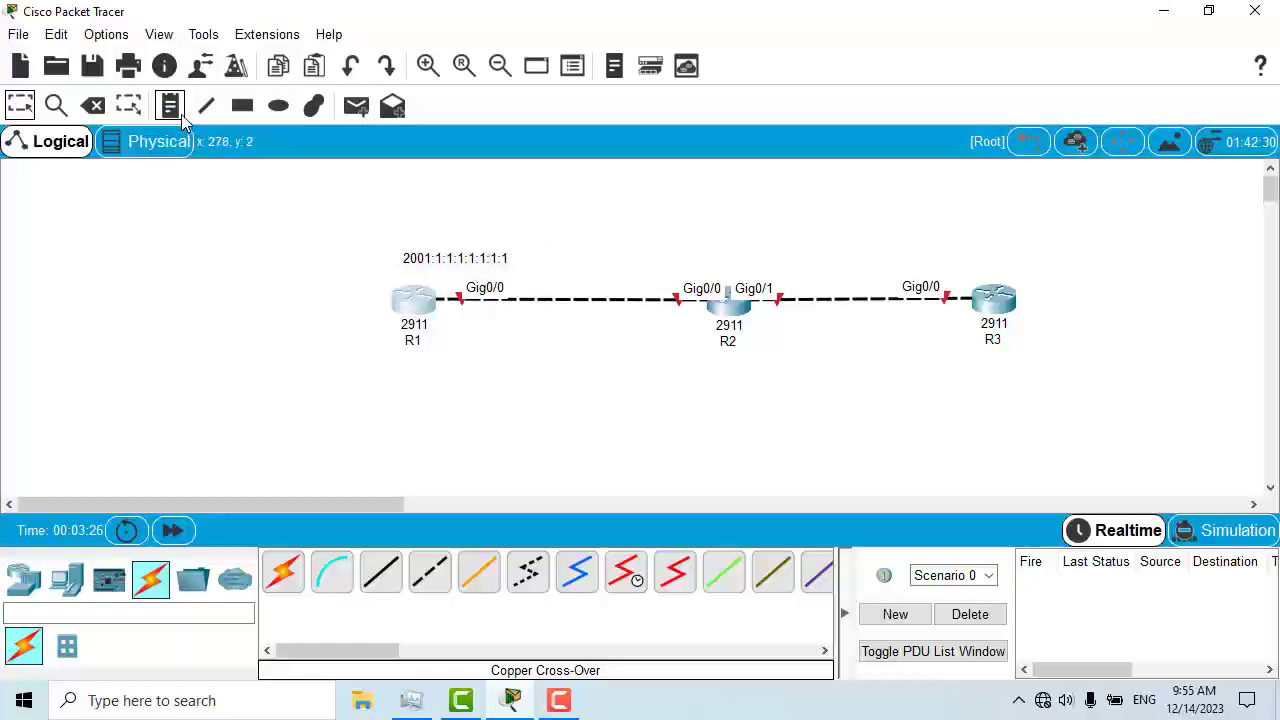
pyautogui.click(638, 262)
pyautogui.write('2001')
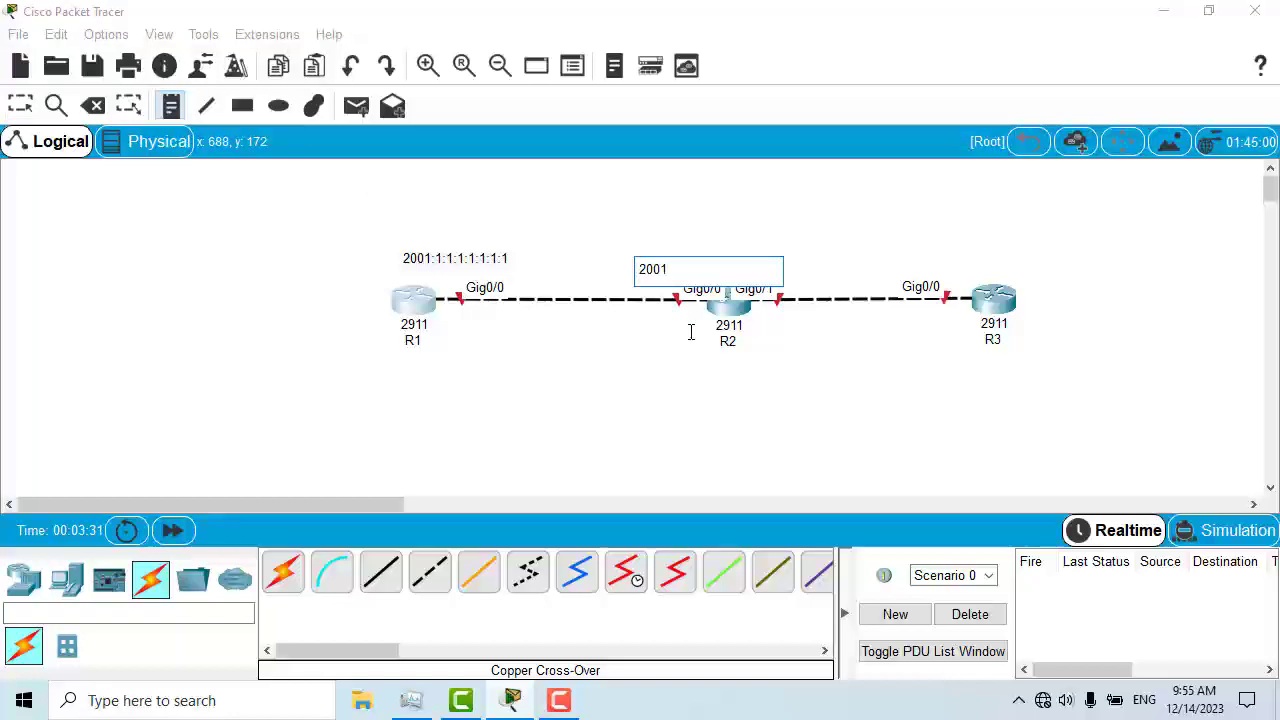
pyautogui.write(':1:1:1')
pyautogui.write(':1:1:1:2')
pyautogui.click(20, 105)
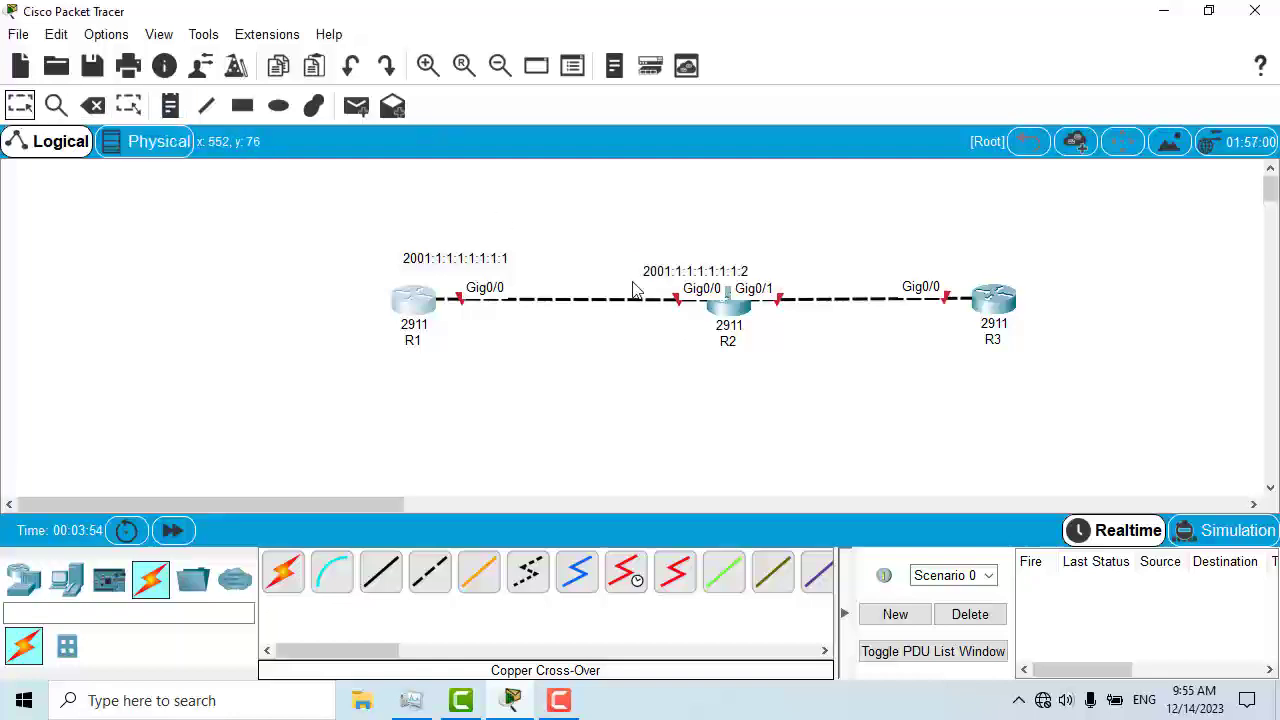
pyautogui.moveTo(657, 270); pyautogui.dragTo(614, 261)
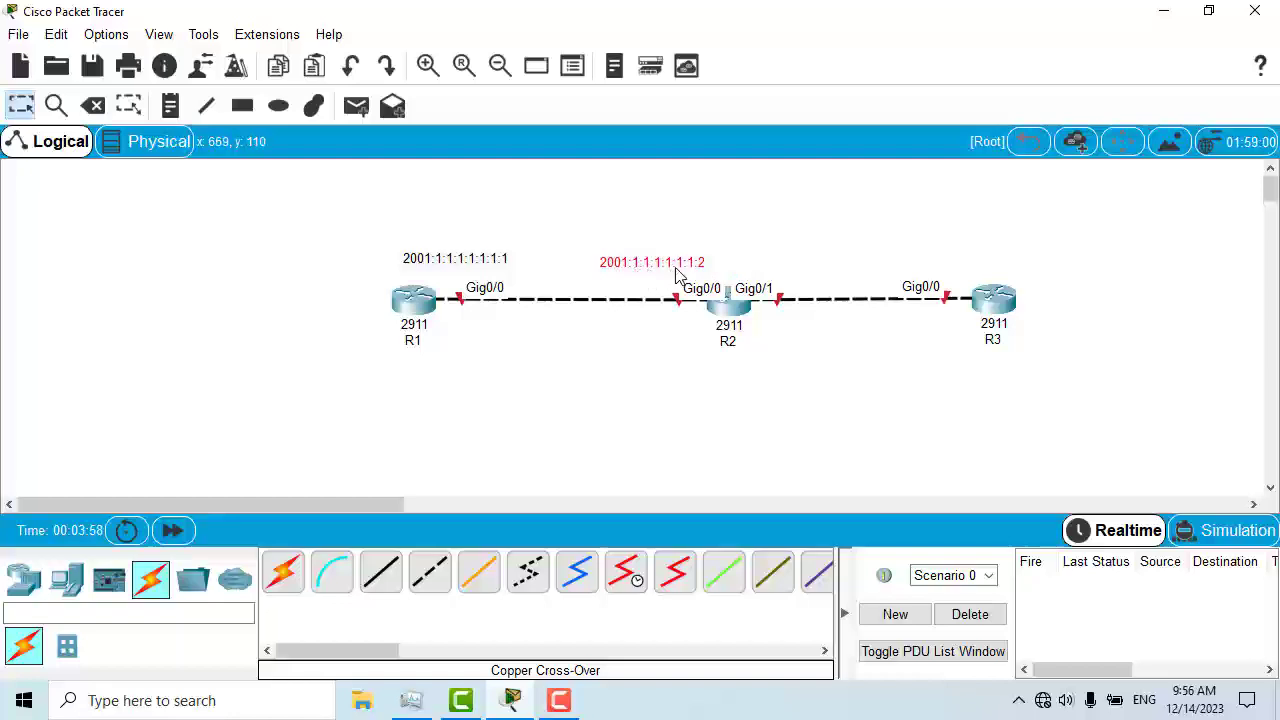
pyautogui.moveTo(488, 264); pyautogui.dragTo(476, 261)
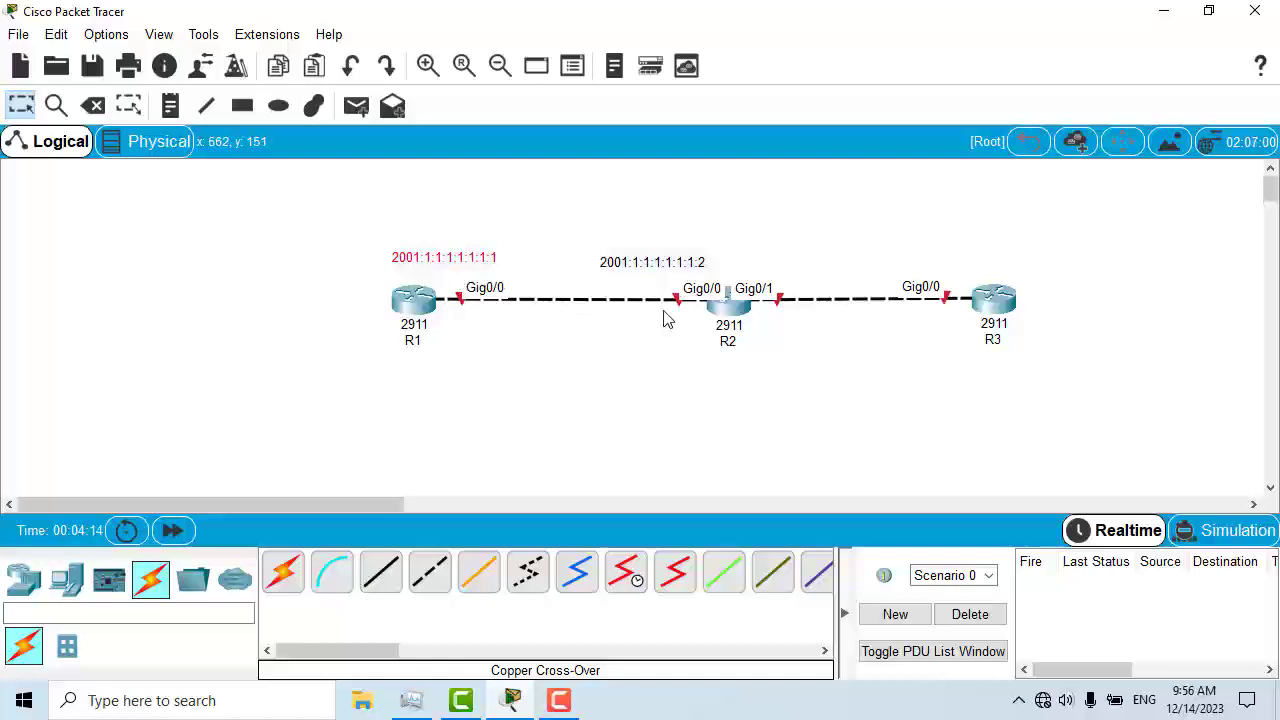
# Add a text note reading 2001:1:1:2:1:1:1:1 above R2's Gig0/1 interface
pyautogui.click(170, 105)
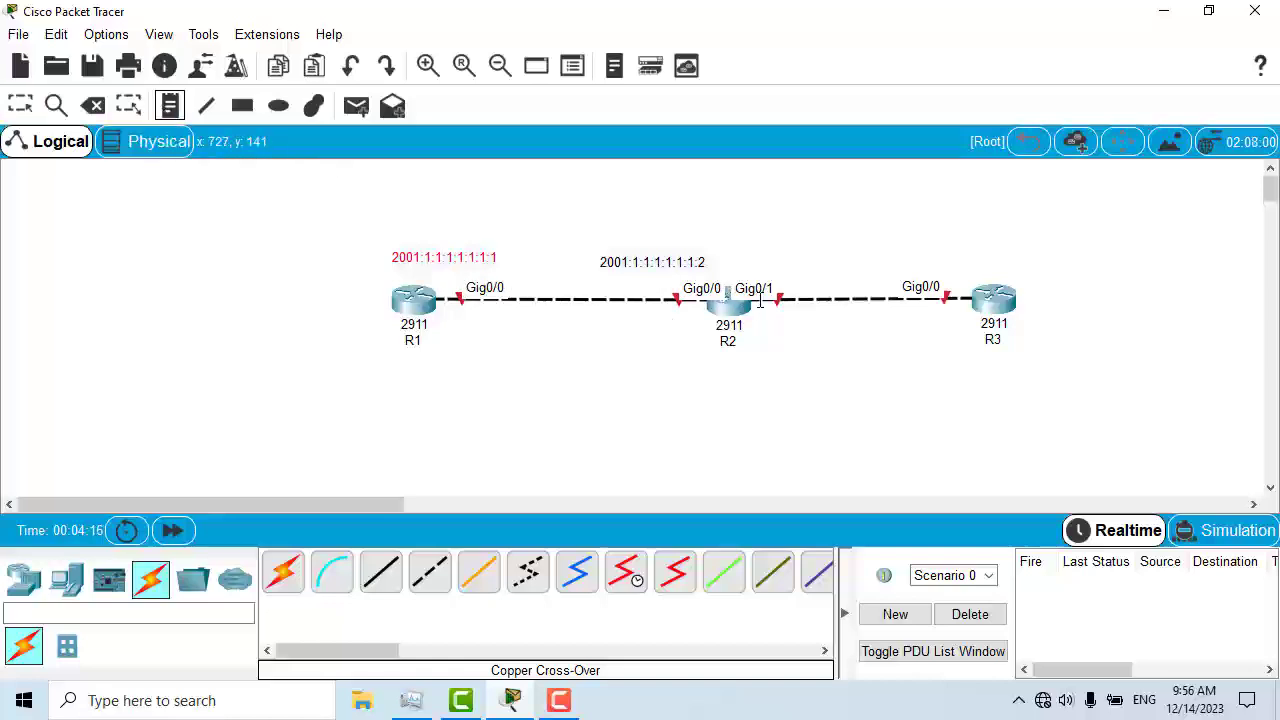
pyautogui.click(770, 253)
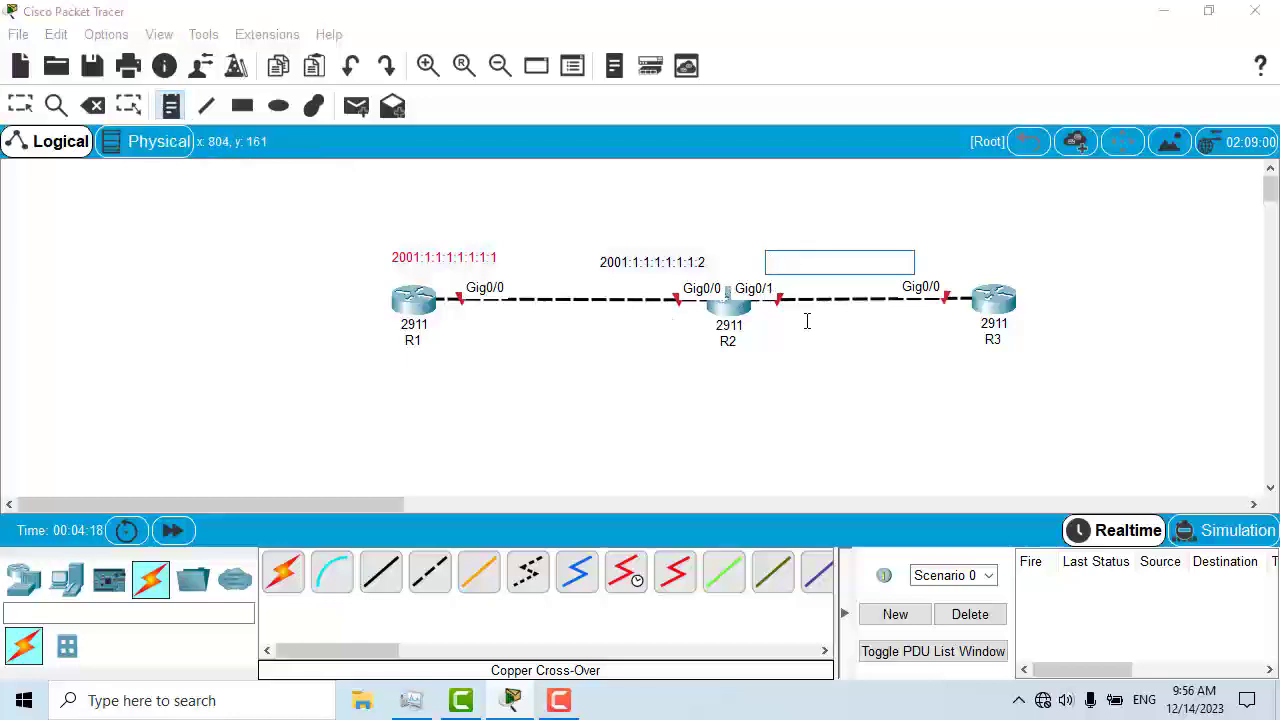
pyautogui.write('2001')
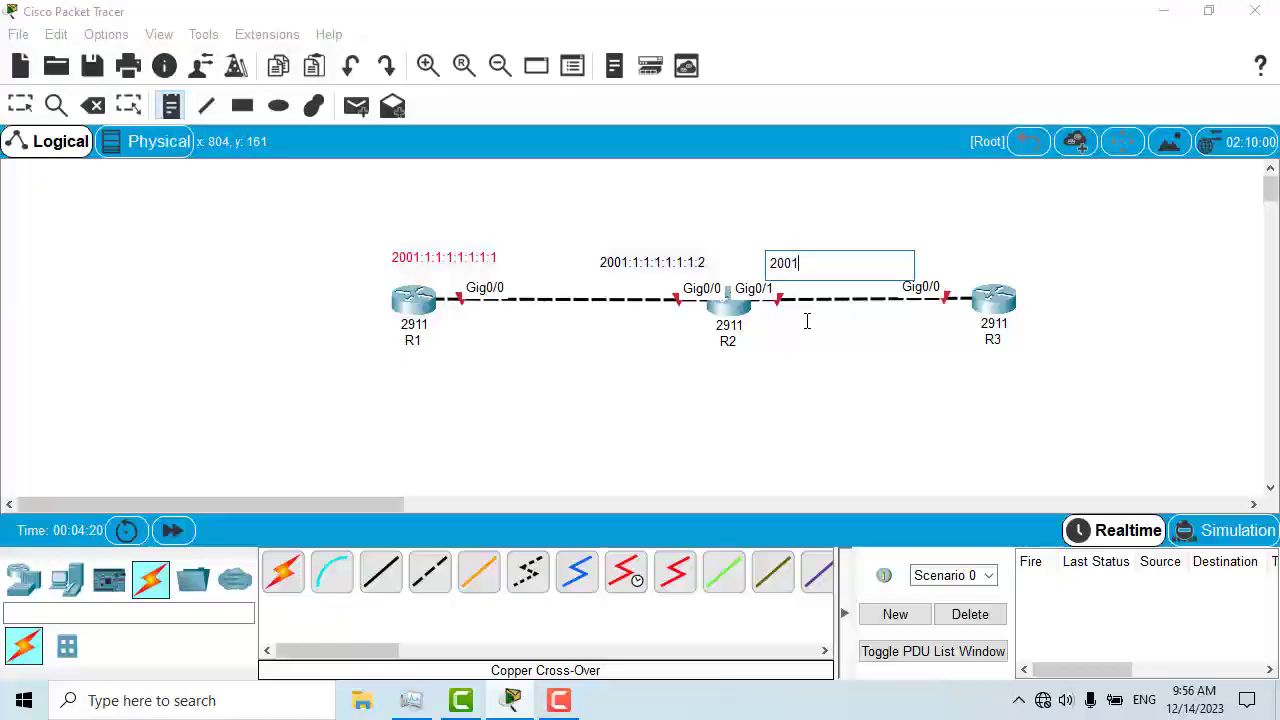
pyautogui.write(':1:1:2:1:1:1:1')
pyautogui.click(20, 105)
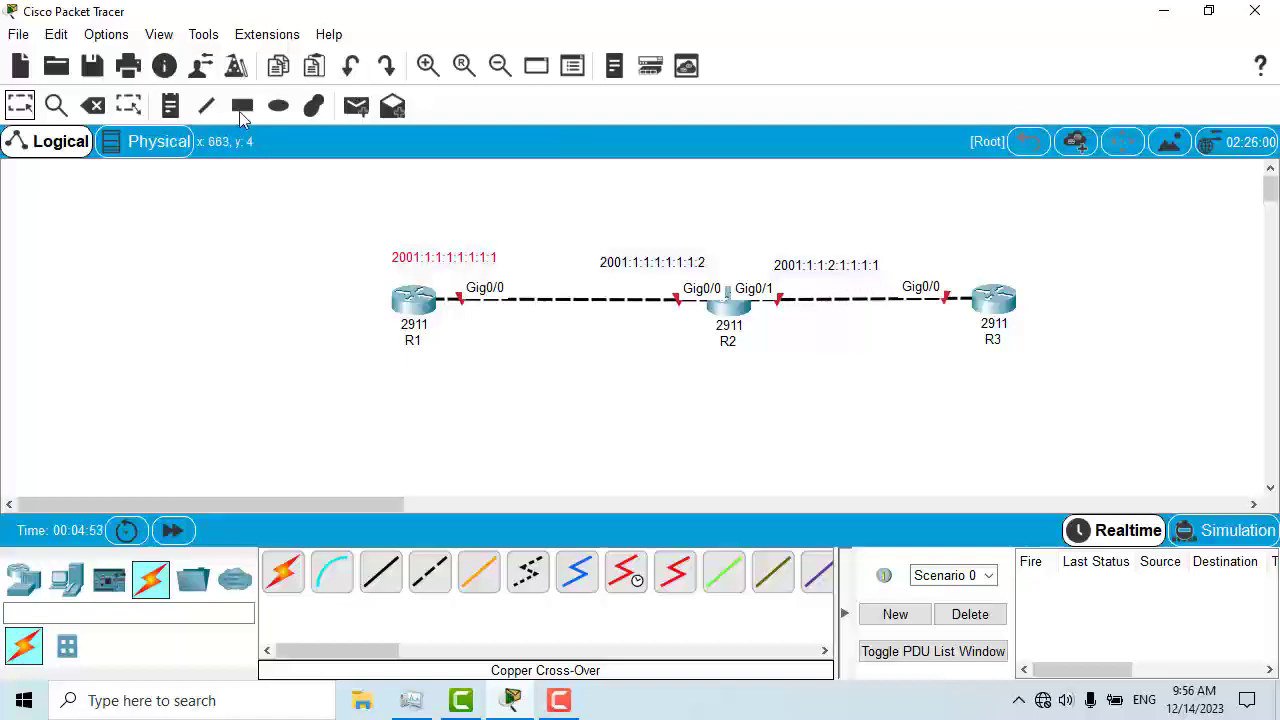
# Add a text note reading 2001:1:1:2:1:1:1:2 above R3's Gig0/0 interface
pyautogui.click(176, 110)
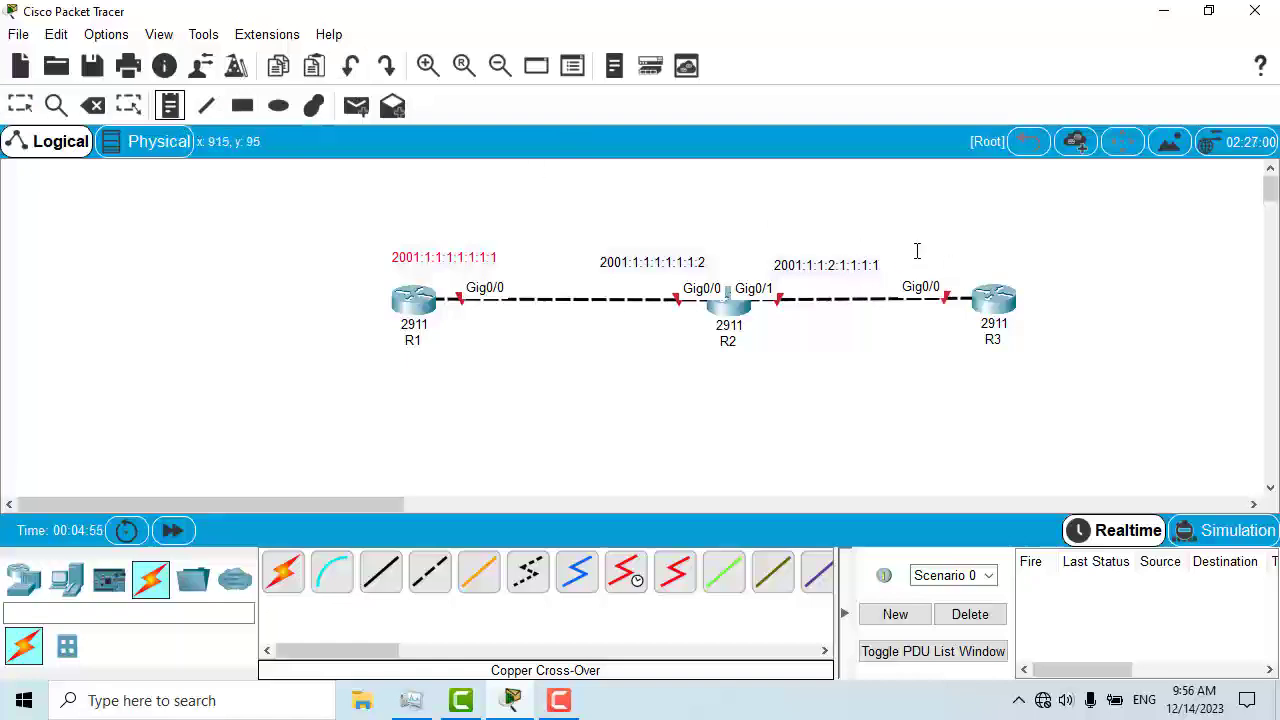
pyautogui.click(924, 252)
pyautogui.write('2001')
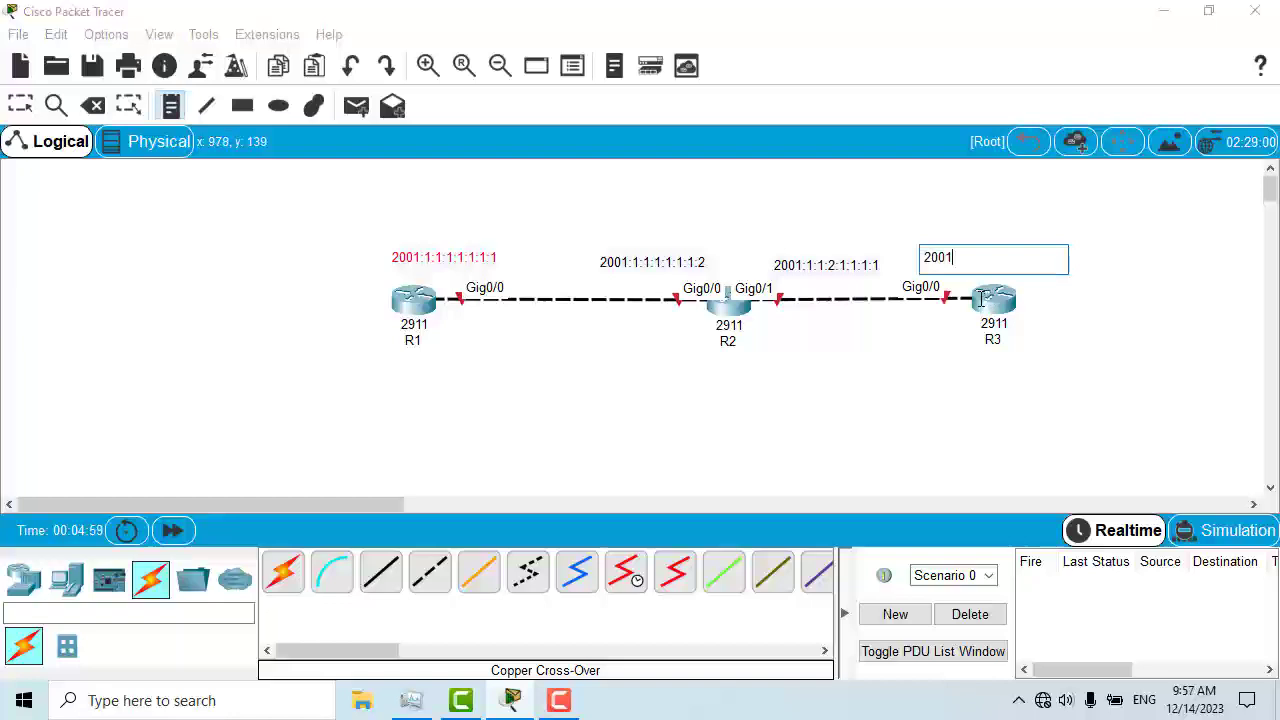
pyautogui.write(':1:1:2:')
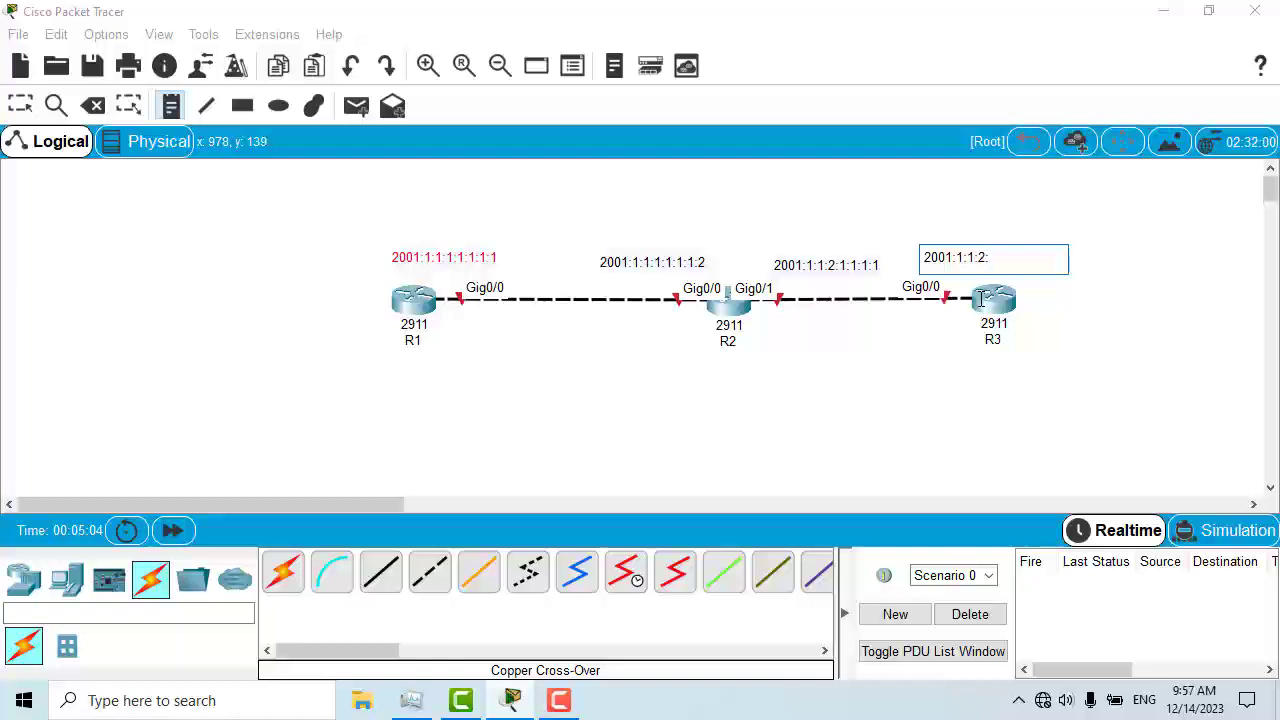
pyautogui.write('1:1:1:2')
pyautogui.click(20, 105)
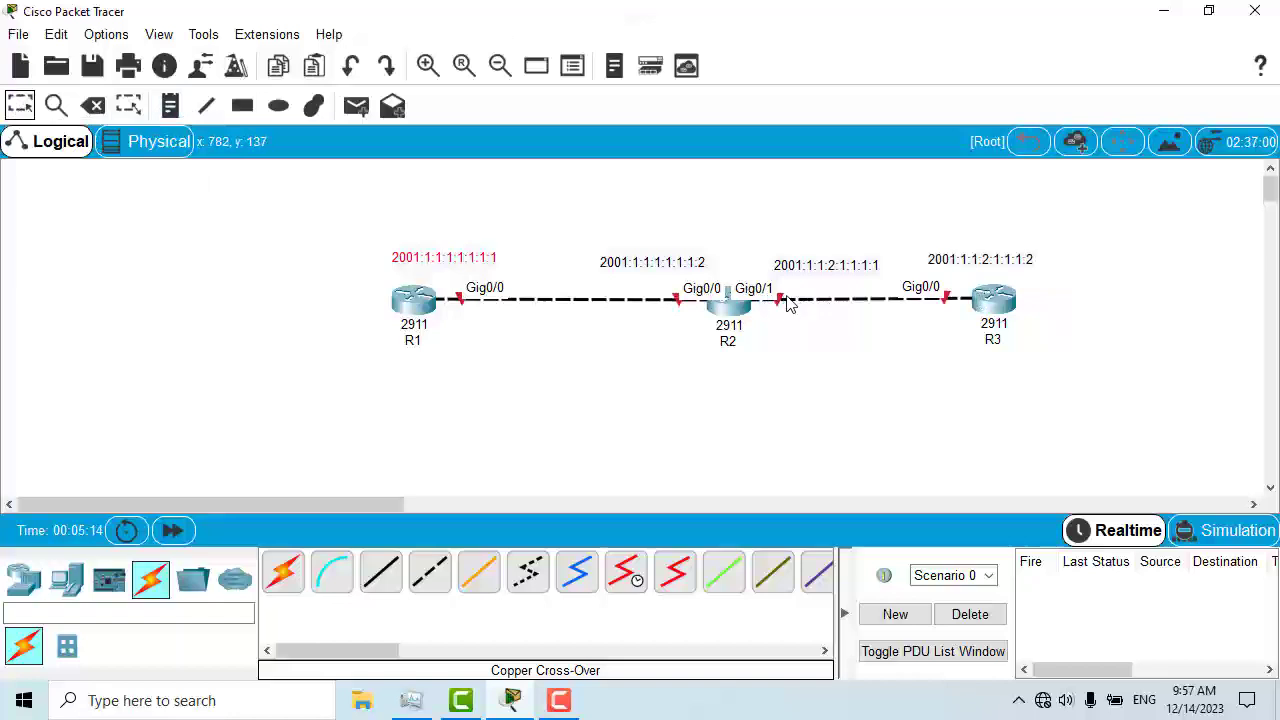
# Shift R3's address note and both of R2's address notes slightly upward, away from their interface labels
pyautogui.click(1010, 262)
pyautogui.moveTo(1010, 262)
pyautogui.mouseDown()
pyautogui.moveTo(990, 252)
pyautogui.moveTo(1004, 254)
pyautogui.mouseUp()
pyautogui.moveTo(864, 273); pyautogui.dragTo(843, 257)
pyautogui.moveTo(689, 271); pyautogui.dragTo(686, 262)
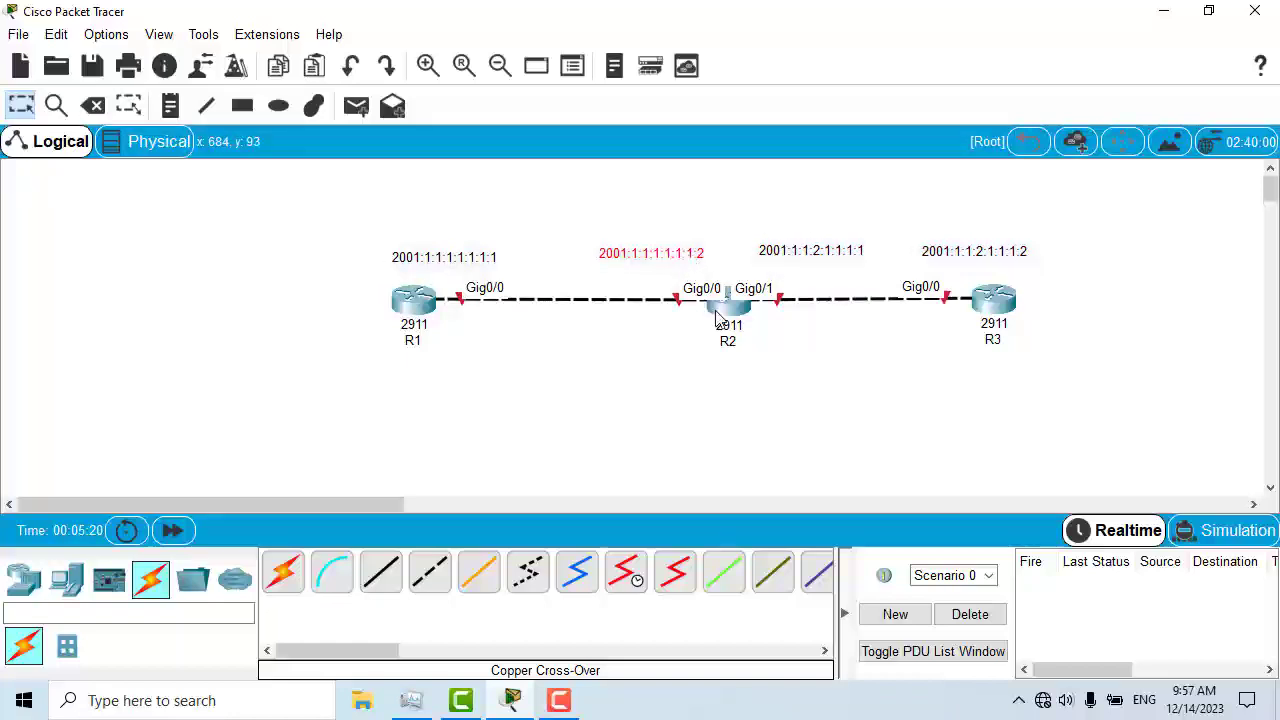
# Open R1's command line in a maximized window and decline the initial configuration dialog with no
pyautogui.doubleClick(418, 305)
pyautogui.moveTo(595, 87); pyautogui.dragTo(891, 114)
pyautogui.click(1167, 107)
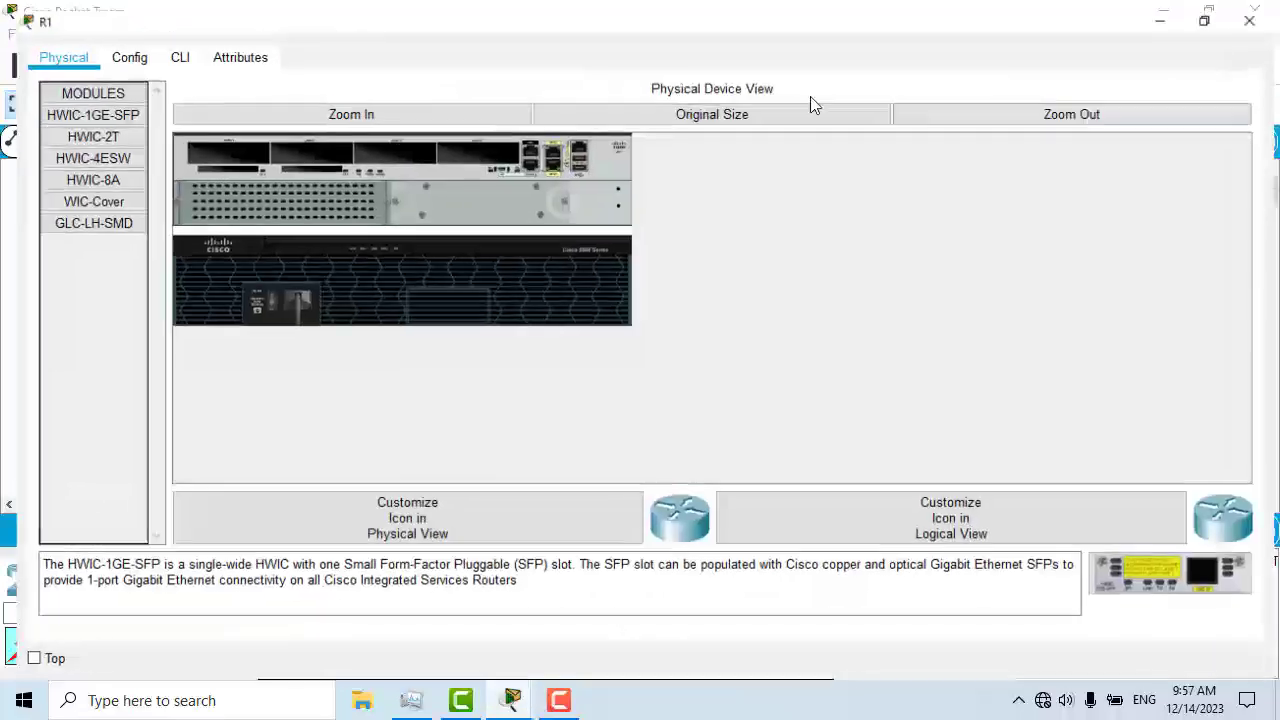
pyautogui.click(166, 47)
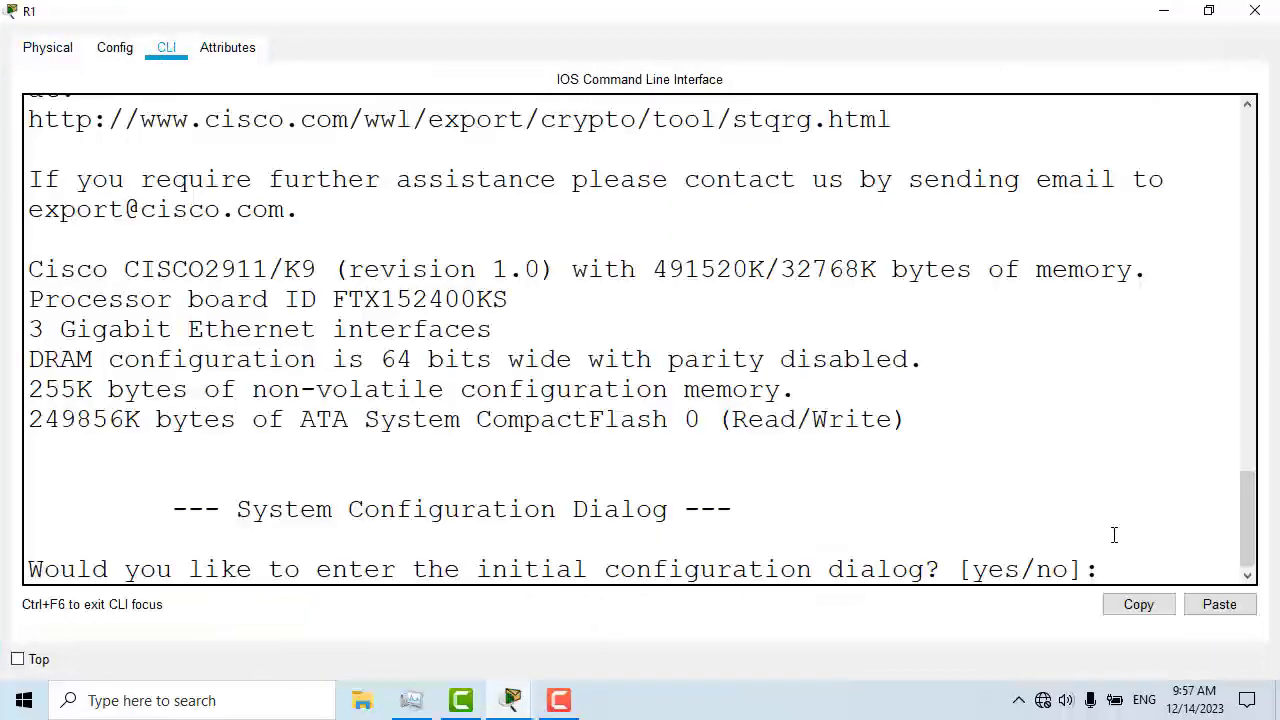
pyautogui.write('no')
pyautogui.press('Return')
pyautogui.press('Return')
pyautogui.press('Return')
# Enter privileged mode with enable and open global configuration mode on R1 with configure terminal
pyautogui.write('en')
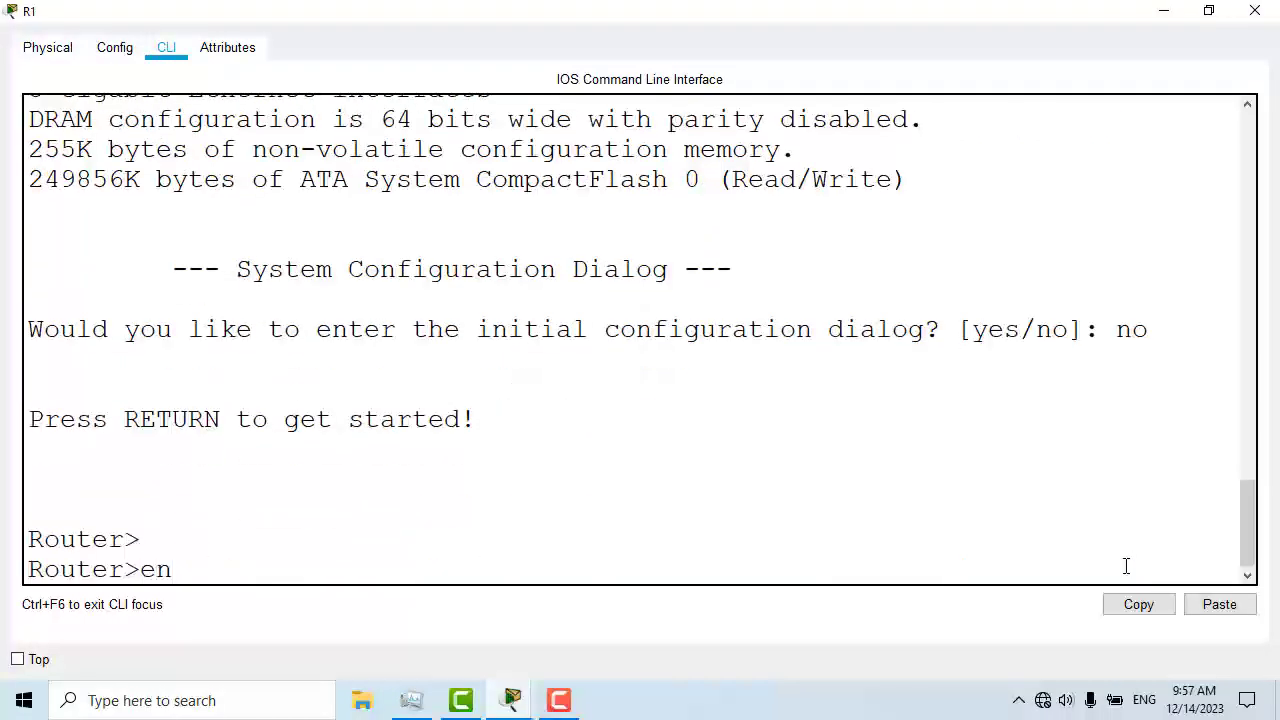
pyautogui.press('Tab')
pyautogui.press('Return')
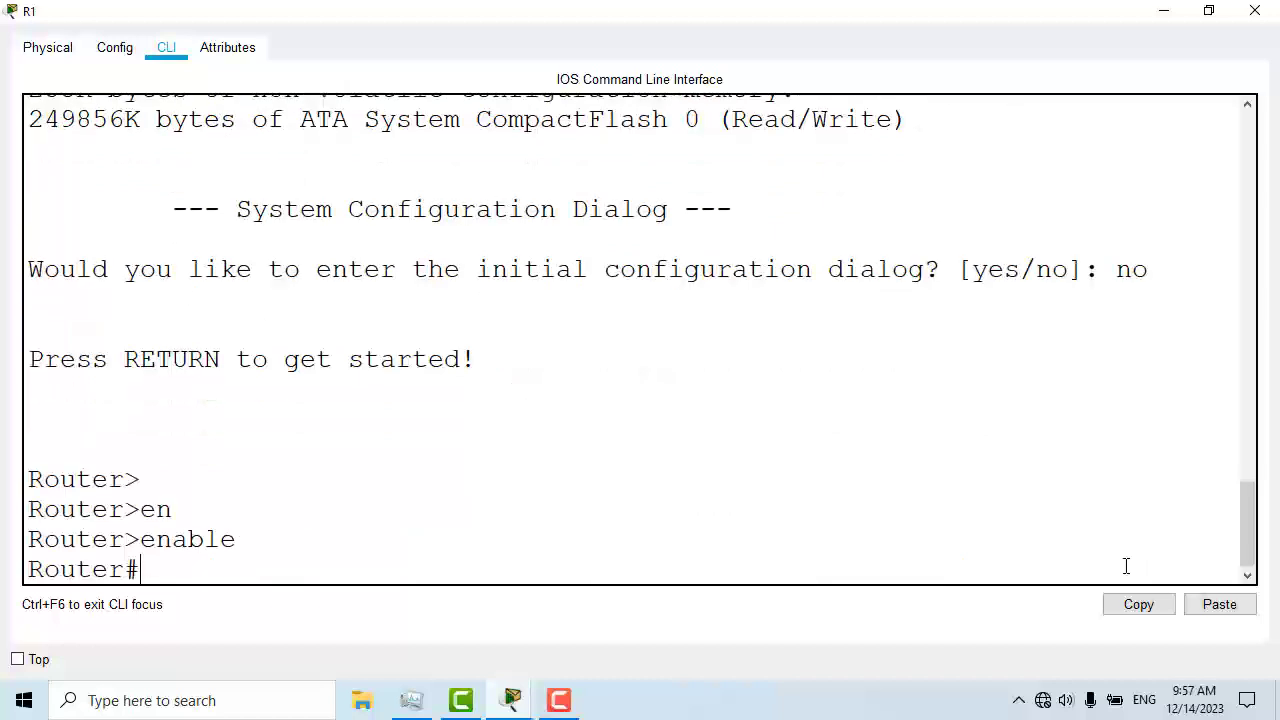
pyautogui.write('confi')
pyautogui.press('Tab')
pyautogui.write('ter')
pyautogui.press('Tab')
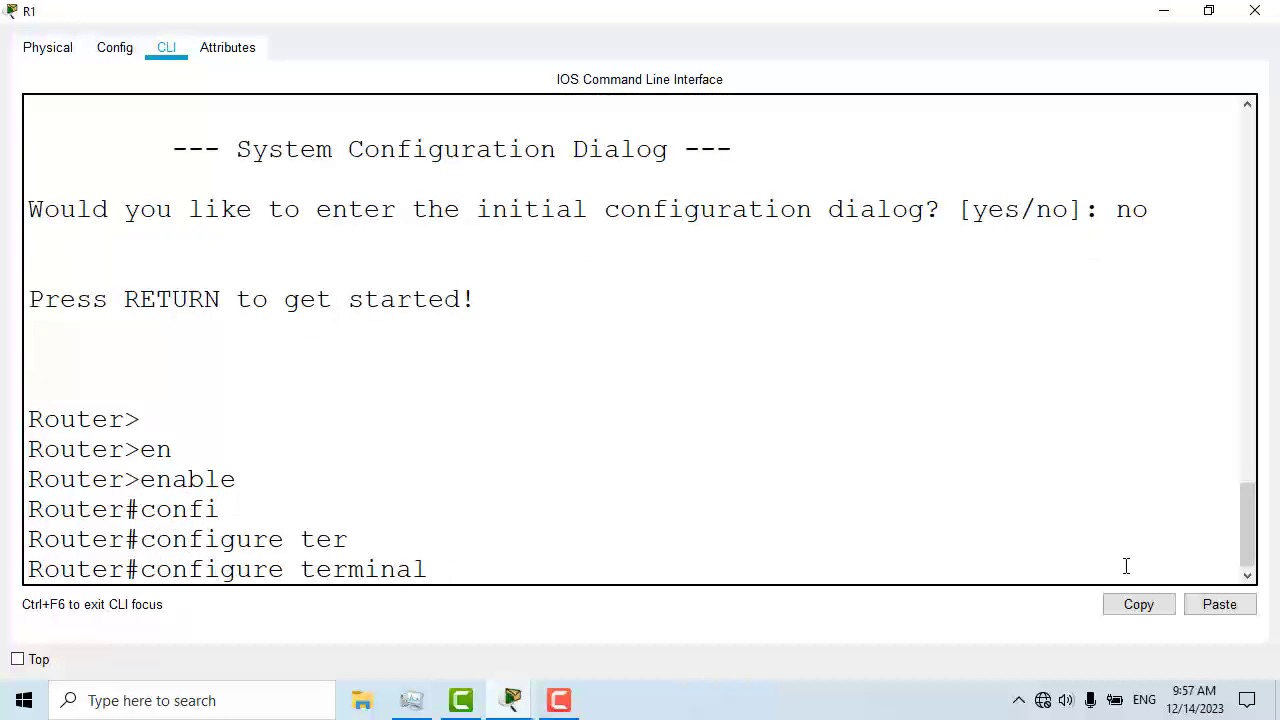
pyautogui.press('Return')
# Set the router's hostname to R1 and enable IPv6 routing with ipv6 unicast-routing
pyautogui.write('hostname R1')
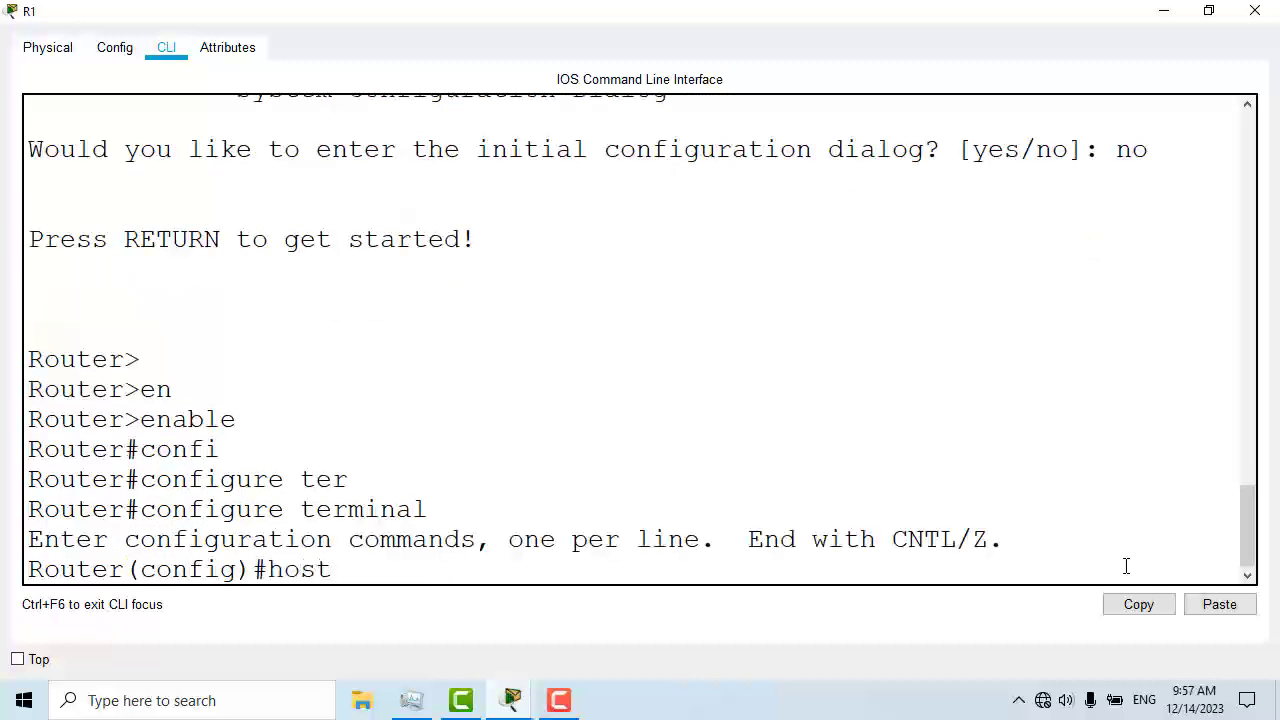
pyautogui.press('Tab')
pyautogui.write('R1')
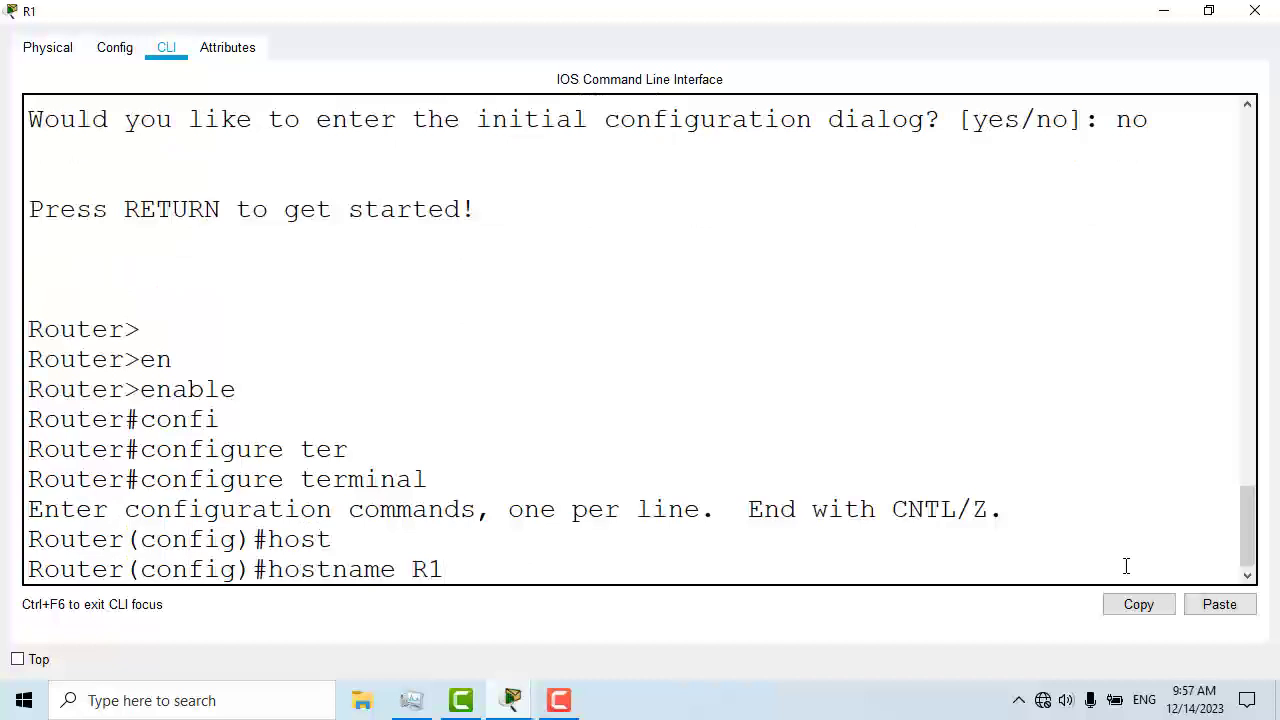
pyautogui.press('Return')
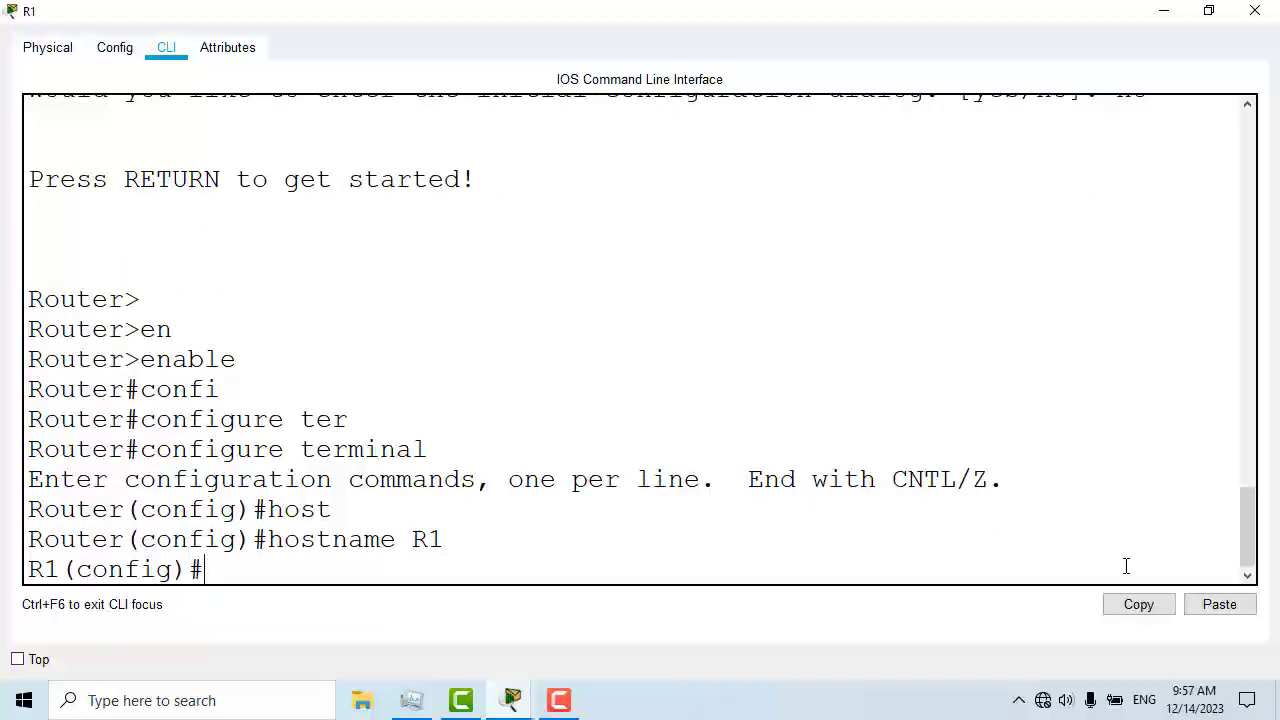
pyautogui.write('ipv6 uni')
pyautogui.press('Tab')
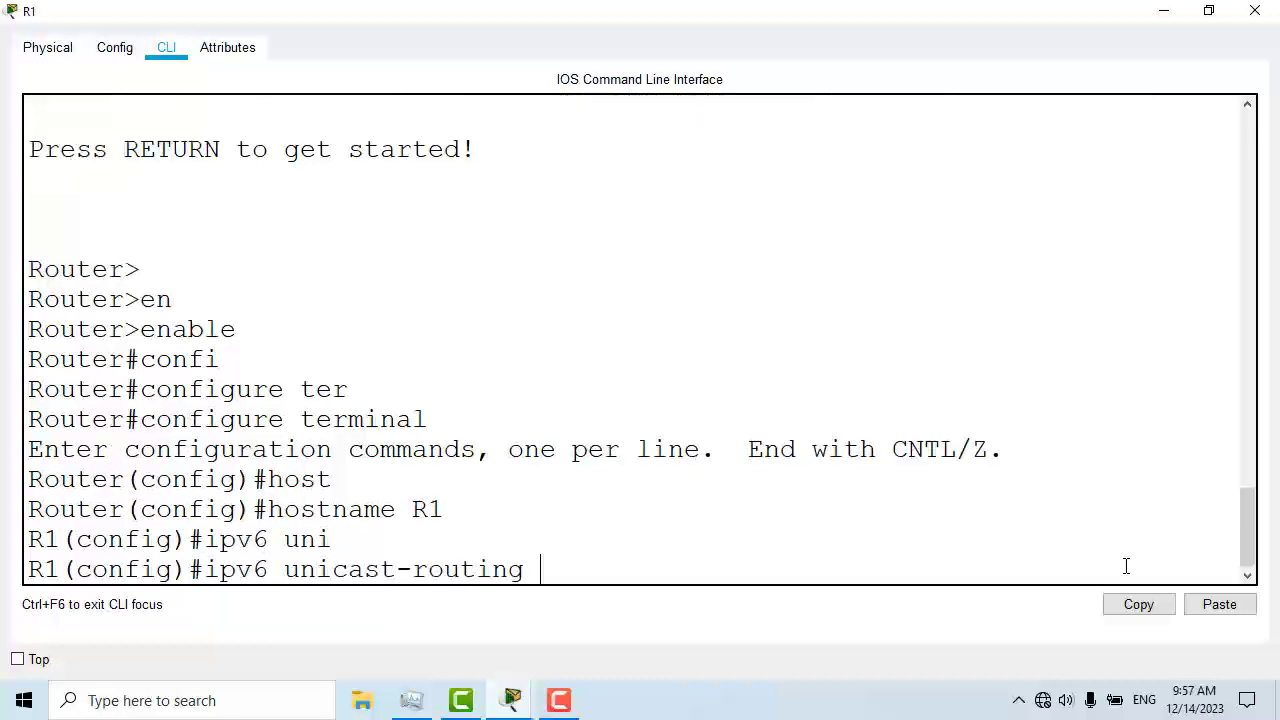
pyautogui.press('Return')
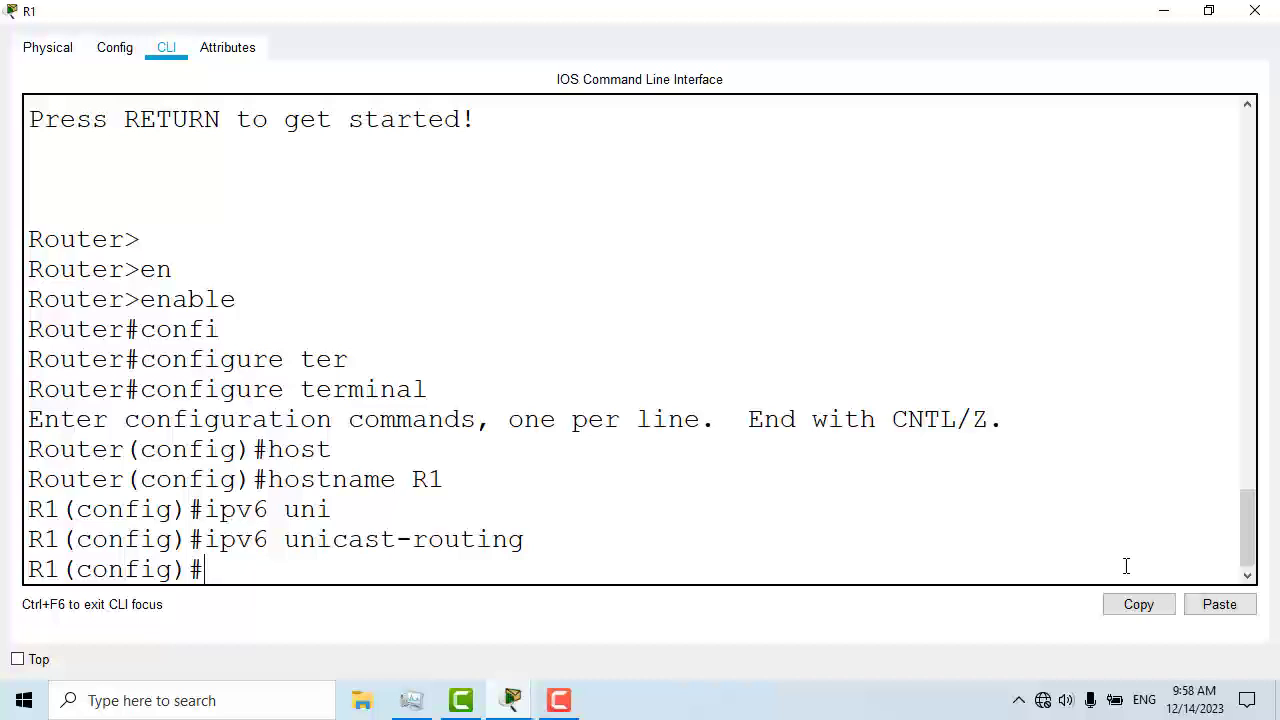
# Enter interface configuration mode for gigabitEthernet 0/0 on R1
pyautogui.write('inter')
pyautogui.press('Tab')
pyautogui.write('gig')
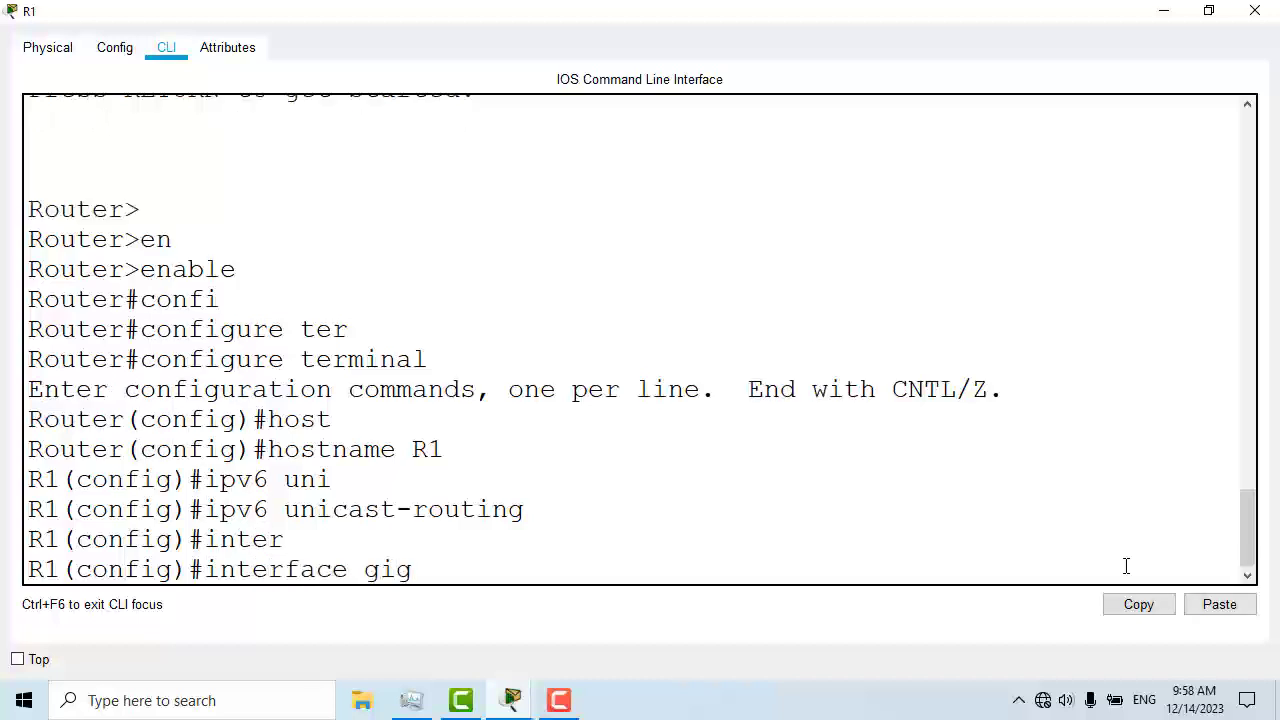
pyautogui.press('Tab')
pyautogui.write('0/0')
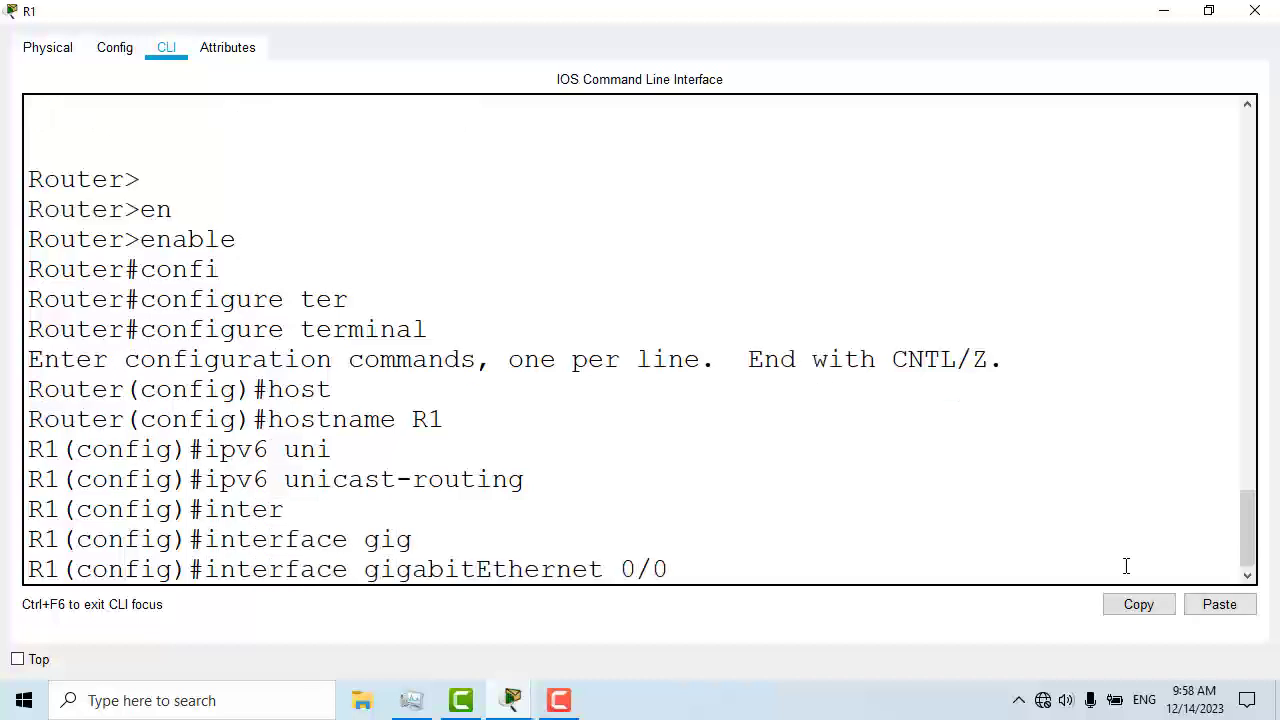
pyautogui.press('Return')
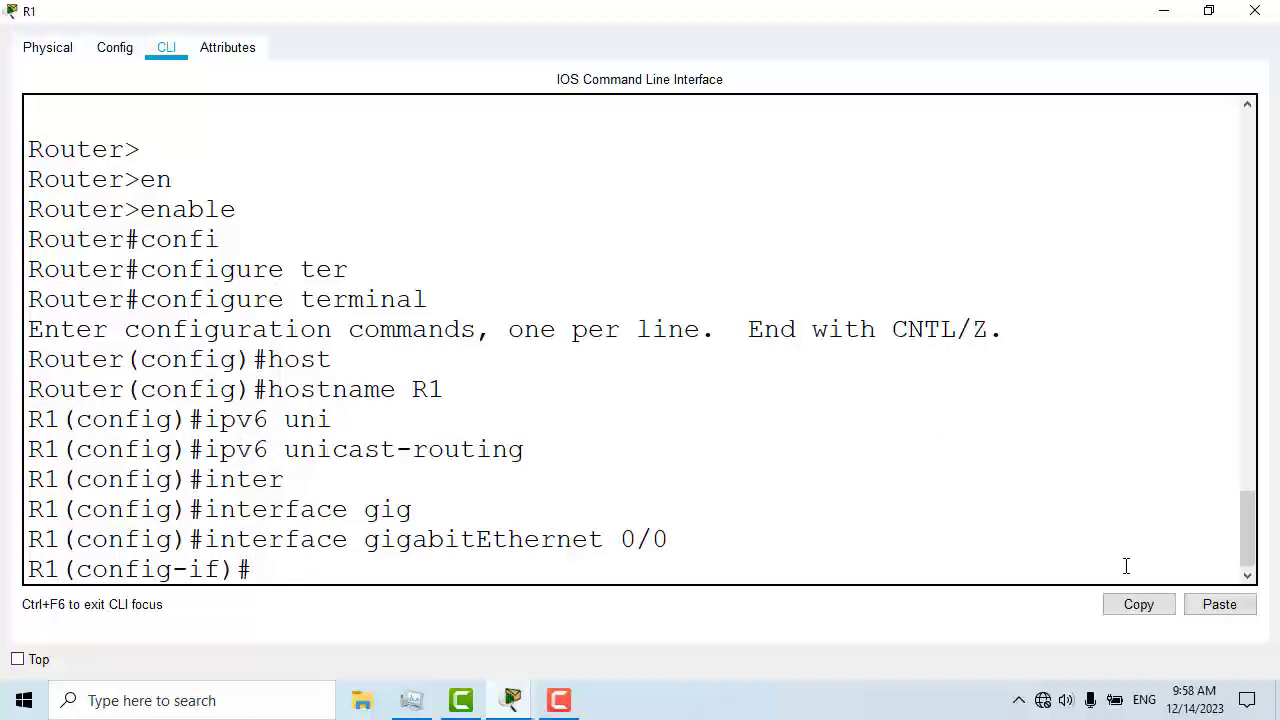
# Assign the IPv6 address 2001:1:1:1:1:1:1:1/64 to R1's gigabitEthernet 0/0 interface
pyautogui.write('ipv6 add')
pyautogui.press('Tab')
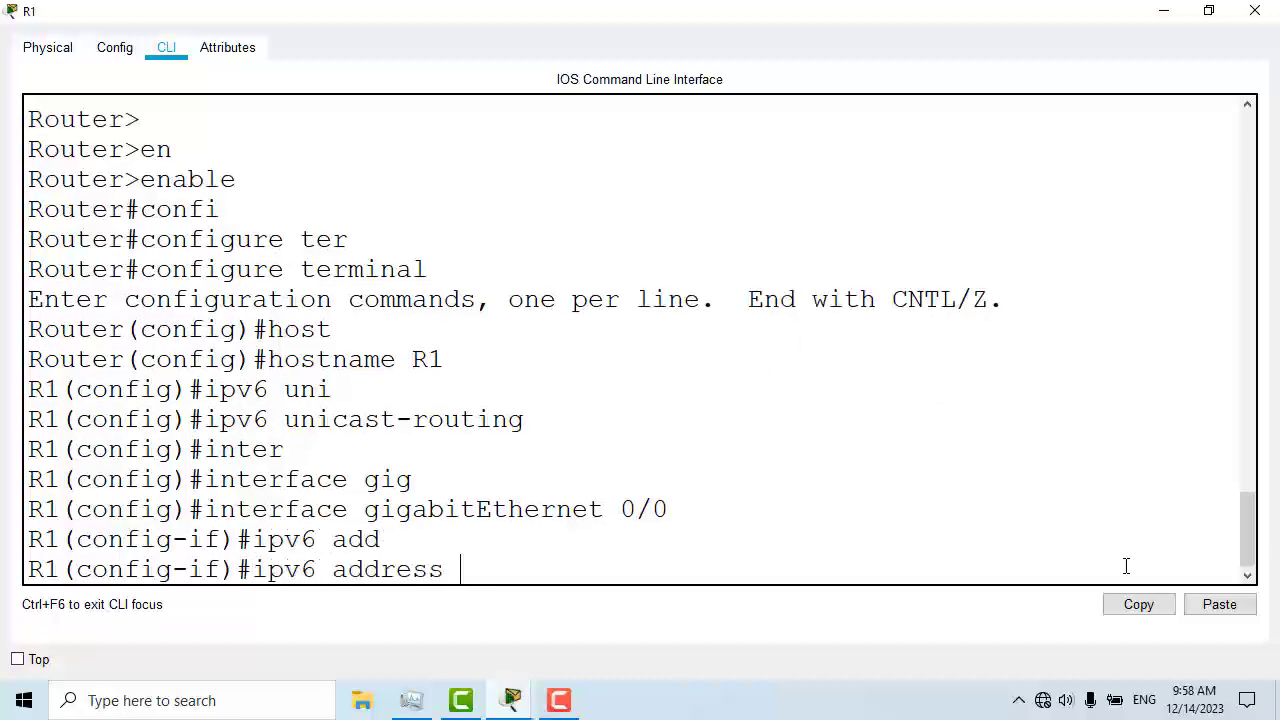
pyautogui.write('2001:1:1:')
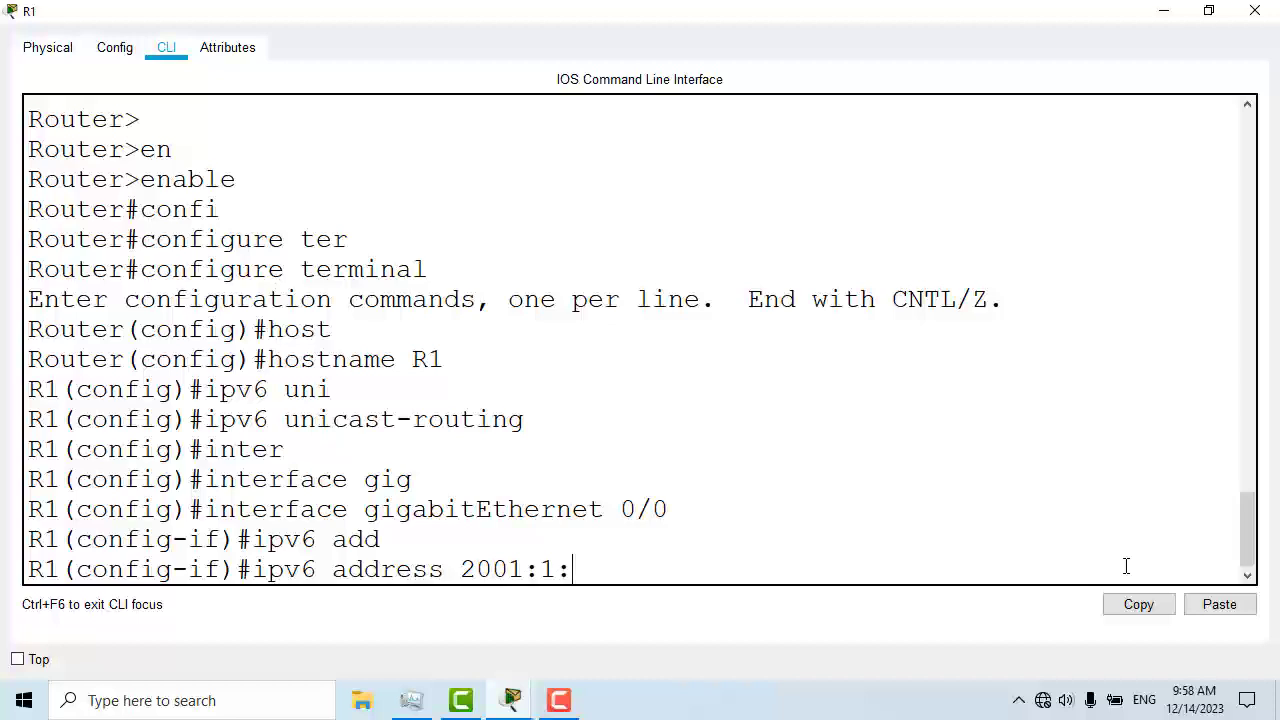
pyautogui.write('1:1')
pyautogui.write(':')
pyautogui.write('1:1')
pyautogui.write(':1')
pyautogui.write(':1')
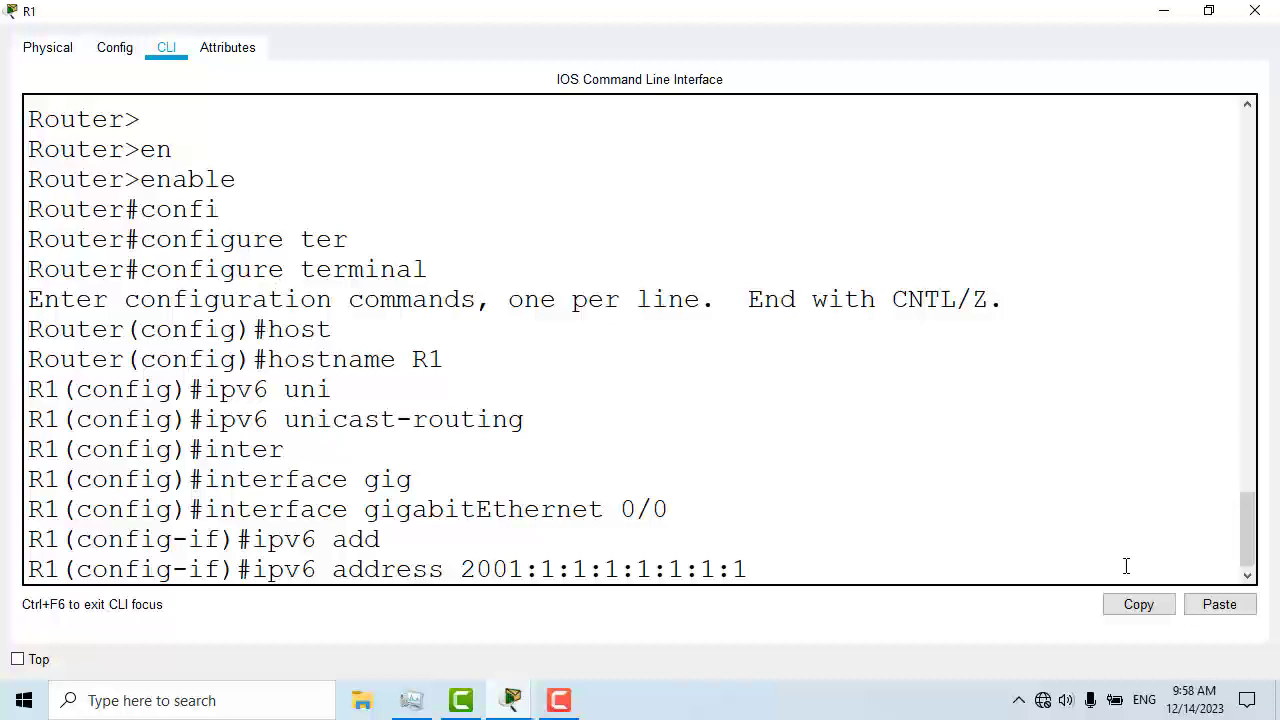
pyautogui.write('/64')
pyautogui.press('Return')
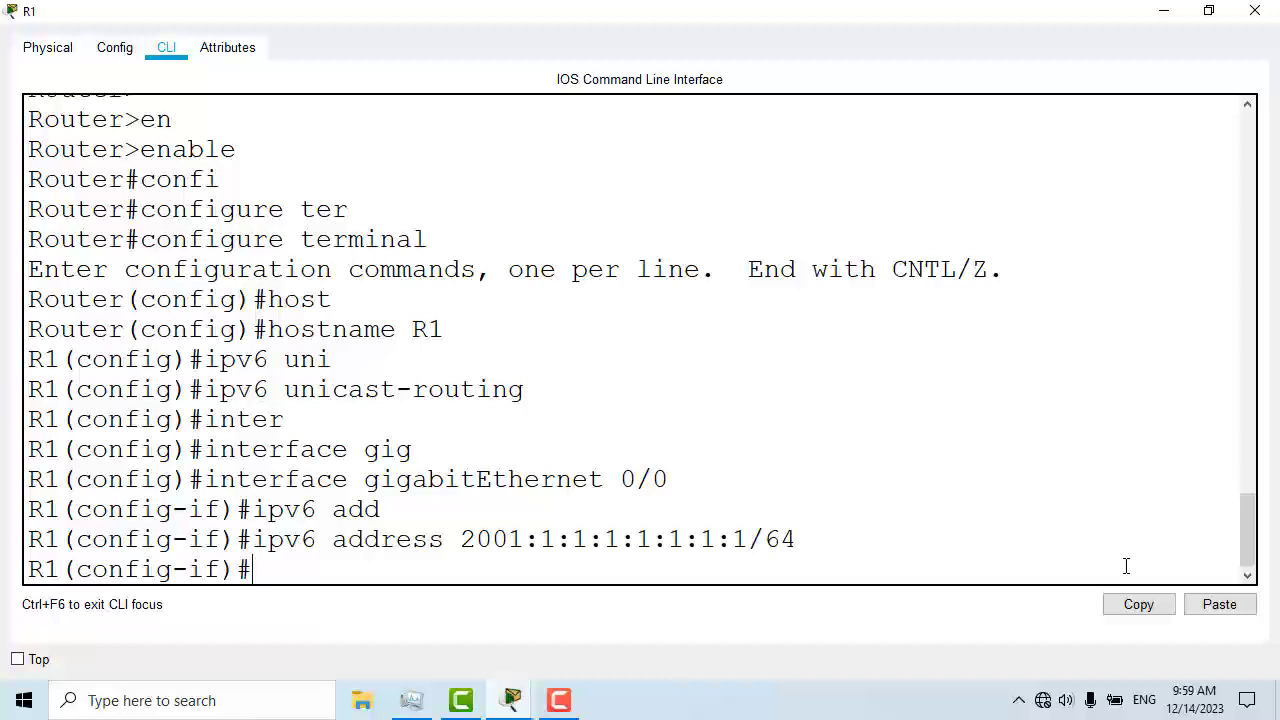
# Bring up R1's gigabitEthernet 0/0 interface with no shutdown
pyautogui.write('no shut')
pyautogui.press('Tab')
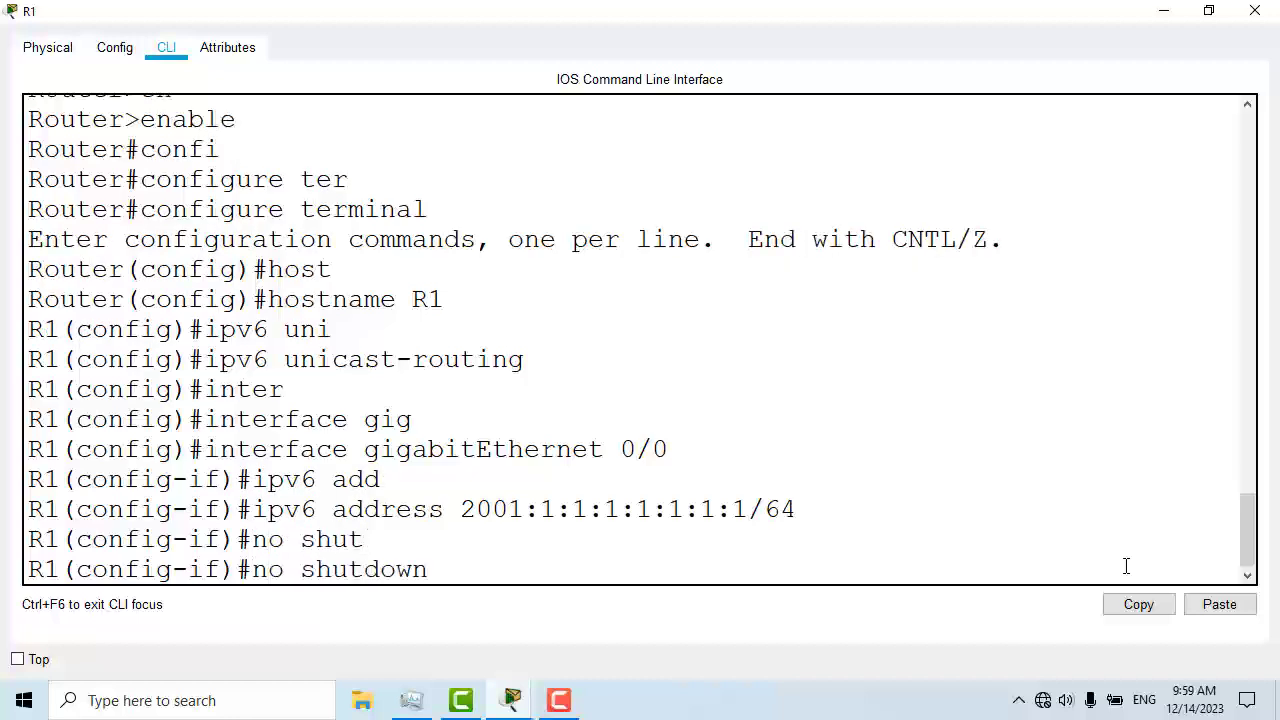
pyautogui.press('Return')
pyautogui.press('Return')
pyautogui.press('Return')
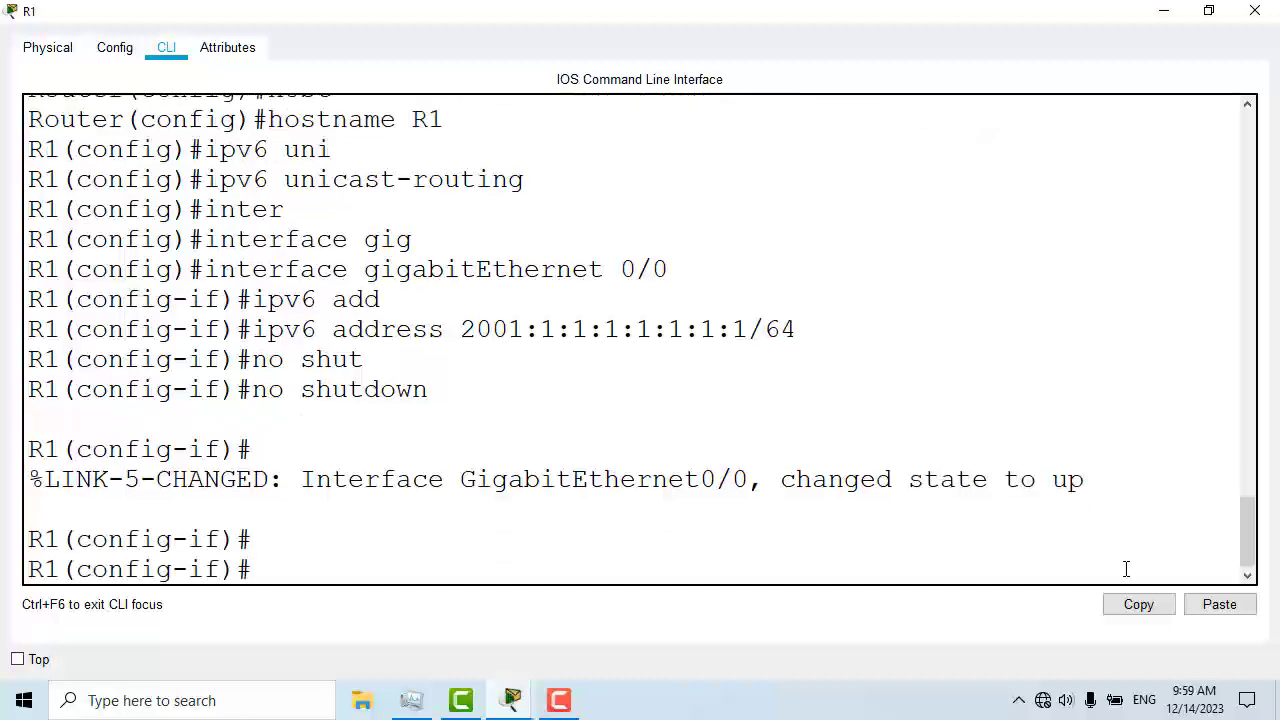
# Review R1's entered IPv6 address command, the interface command and the current configuration mode in the prompt
pyautogui.moveTo(254, 330); pyautogui.dragTo(798, 333)
pyautogui.moveTo(206, 268); pyautogui.dragTo(688, 269)
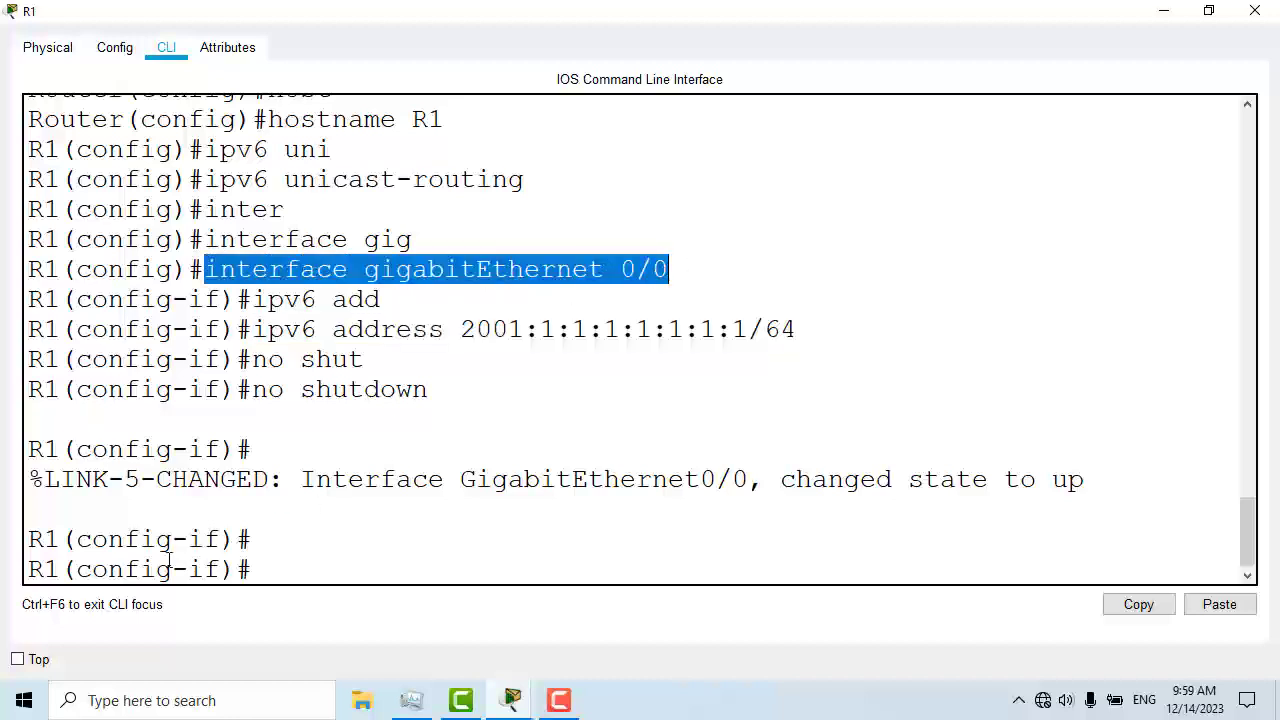
pyautogui.moveTo(76, 569); pyautogui.dragTo(239, 566)
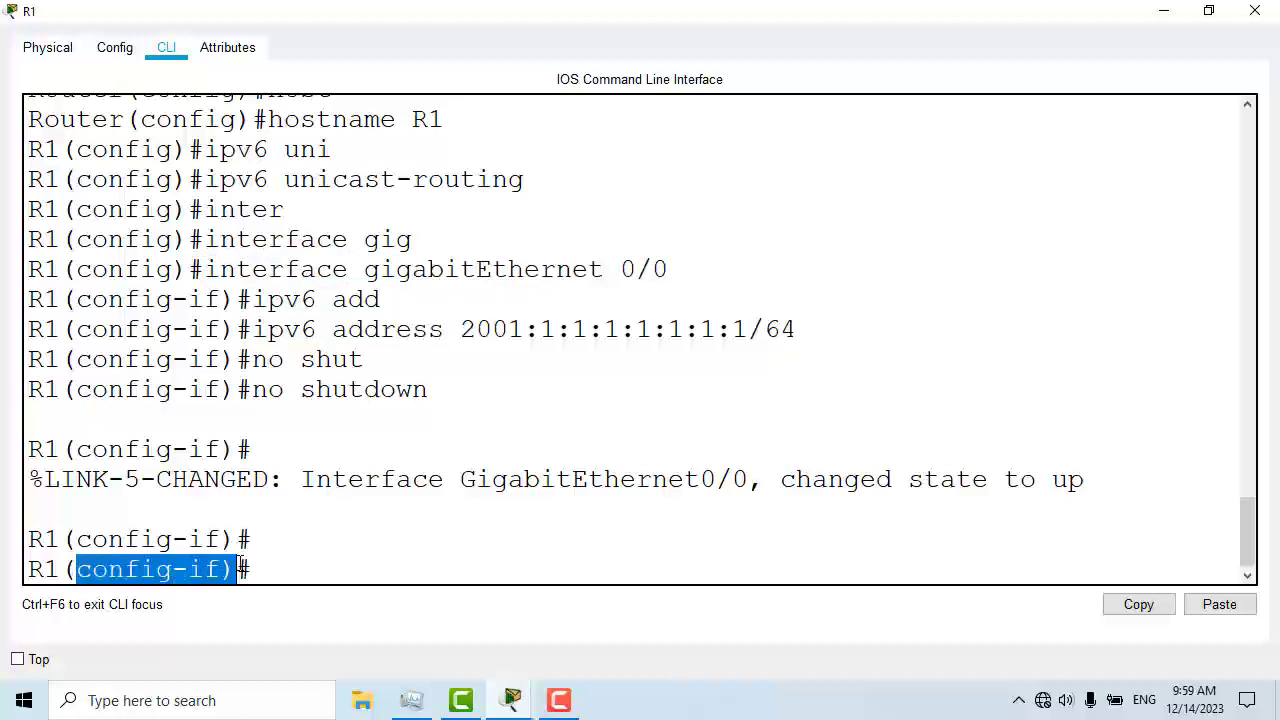
pyautogui.click(302, 567)
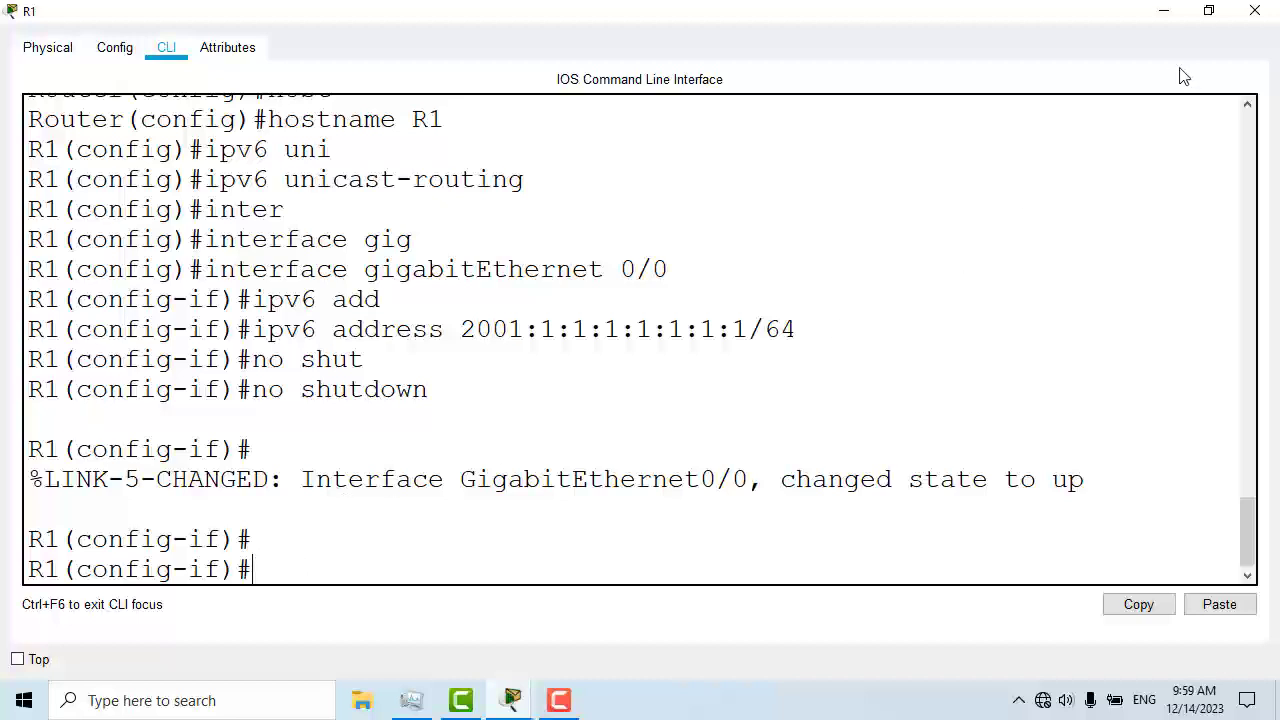
# Switch from R1 to R2's command line and decline the initial configuration dialog with no
pyautogui.click(1255, 12)
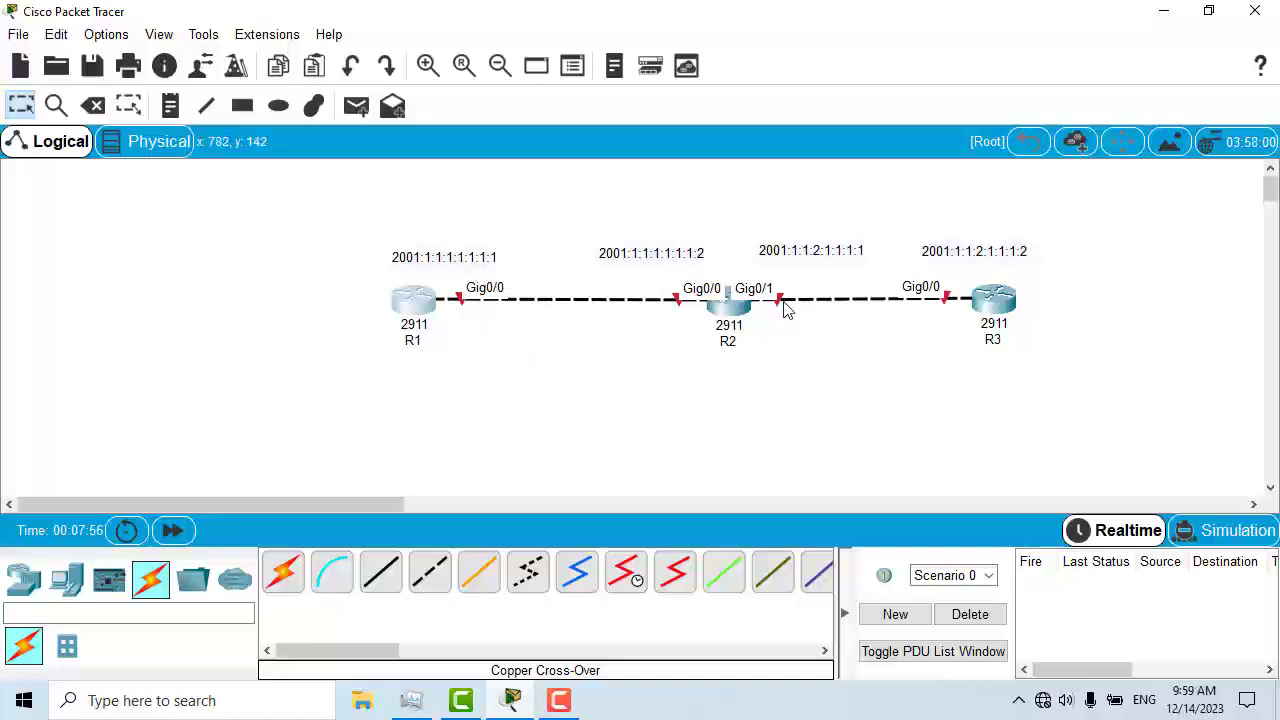
pyautogui.click(729, 317)
pyautogui.click(873, 76)
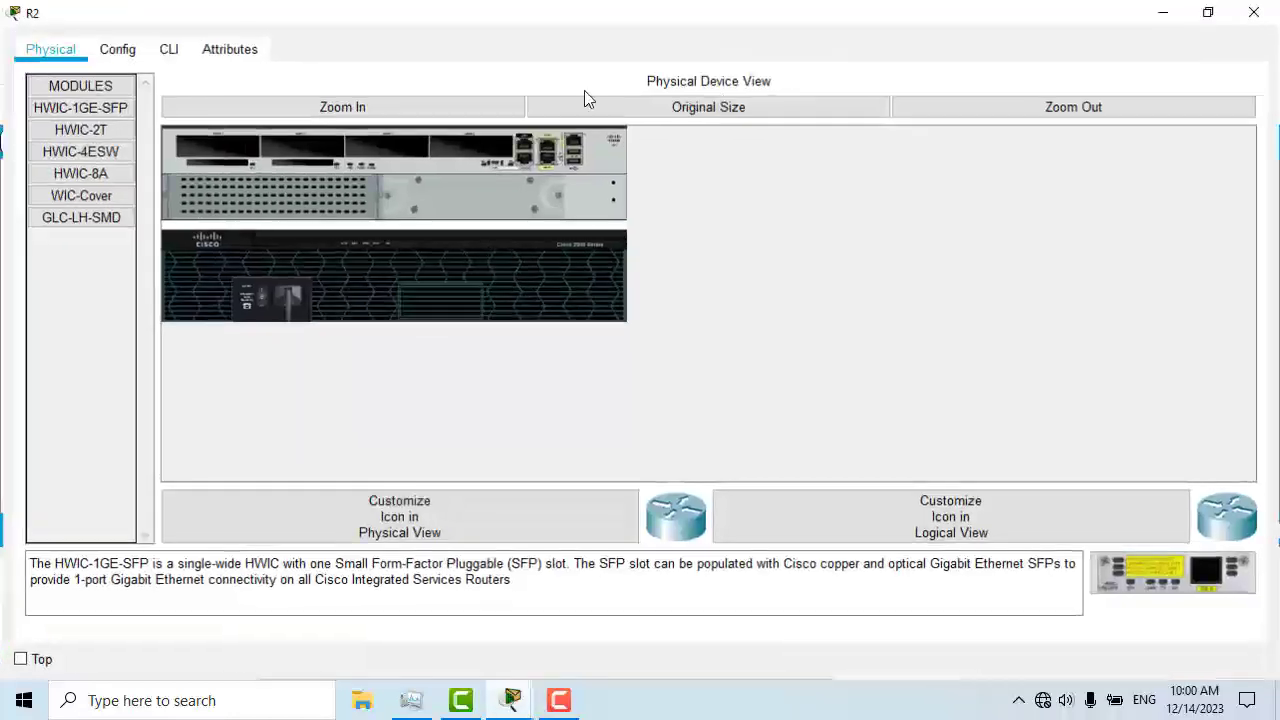
pyautogui.click(166, 47)
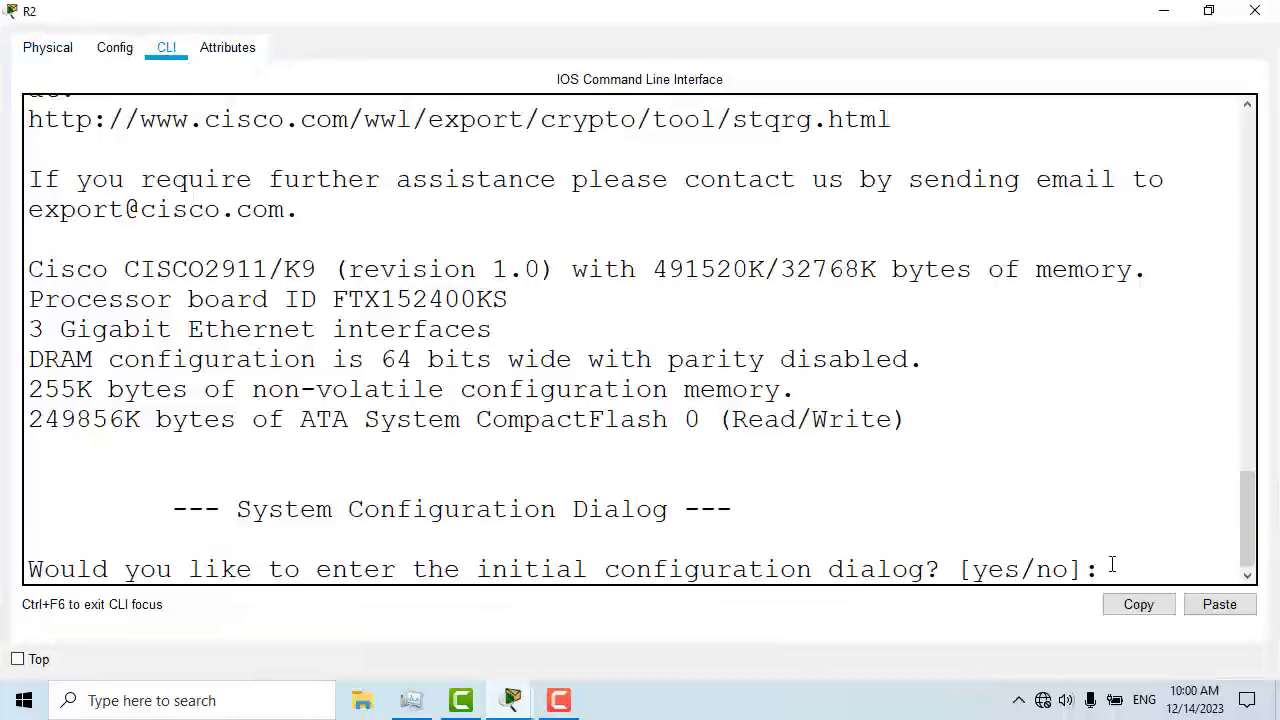
pyautogui.write('no')
pyautogui.press('Return')
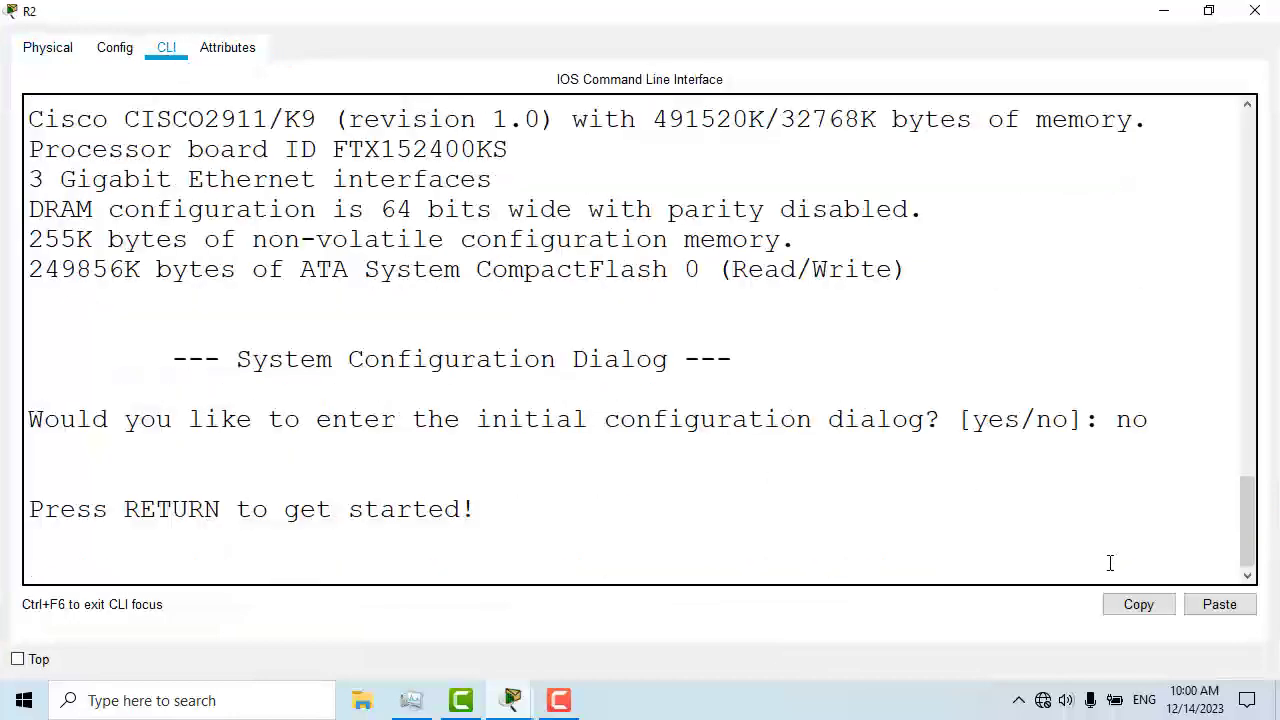
pyautogui.press('Return')
pyautogui.press('Return')
# Enter privileged mode with enable and open global configuration mode on R2 with configure terminal
pyautogui.write('en')
pyautogui.press('Tab')
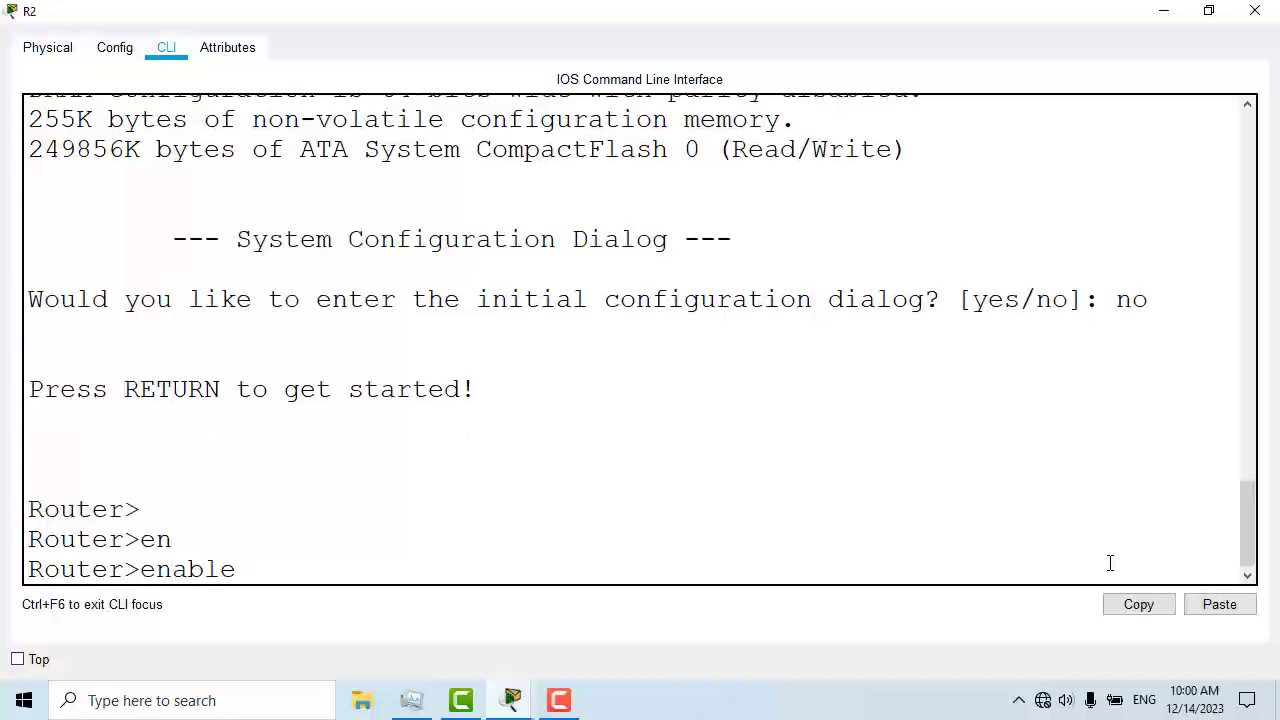
pyautogui.press('Return')
pyautogui.write('confi')
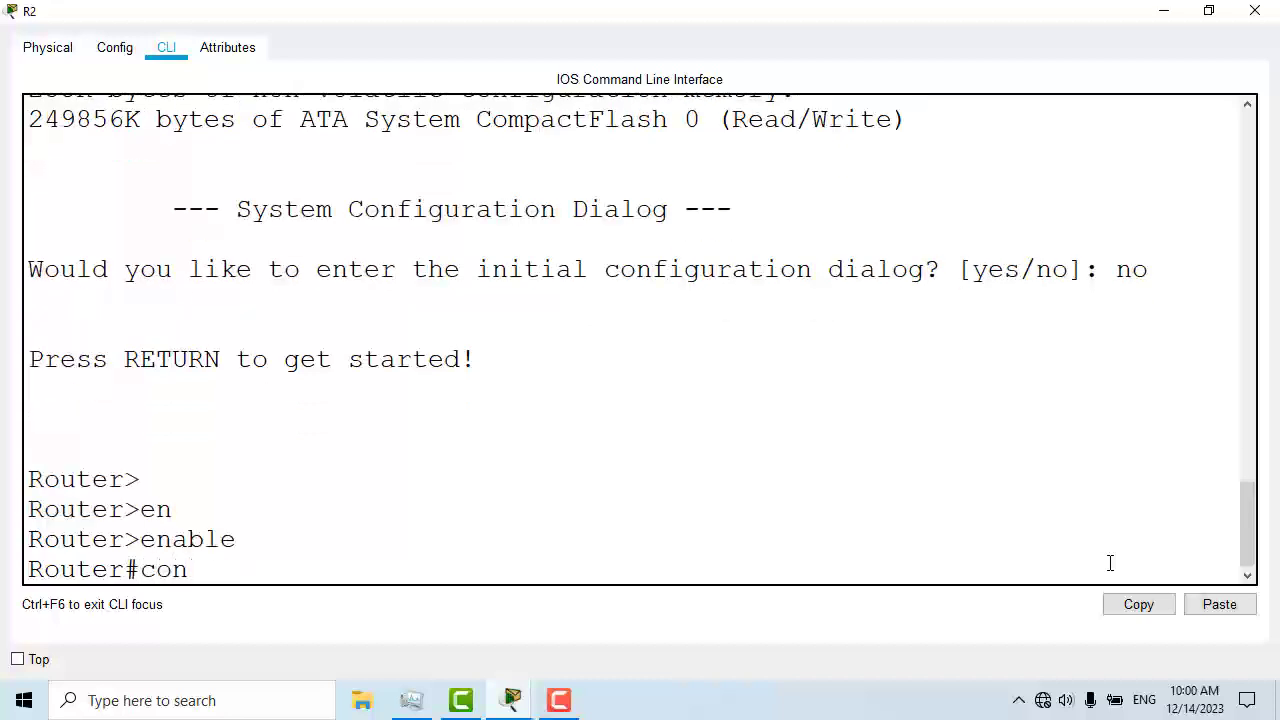
pyautogui.press('Tab')
pyautogui.write('ter')
pyautogui.press('Tab')
pyautogui.press('Return')
# Enable IPv6 routing on R2 with ipv6 unicast-routing
pyautogui.write('ipv6')
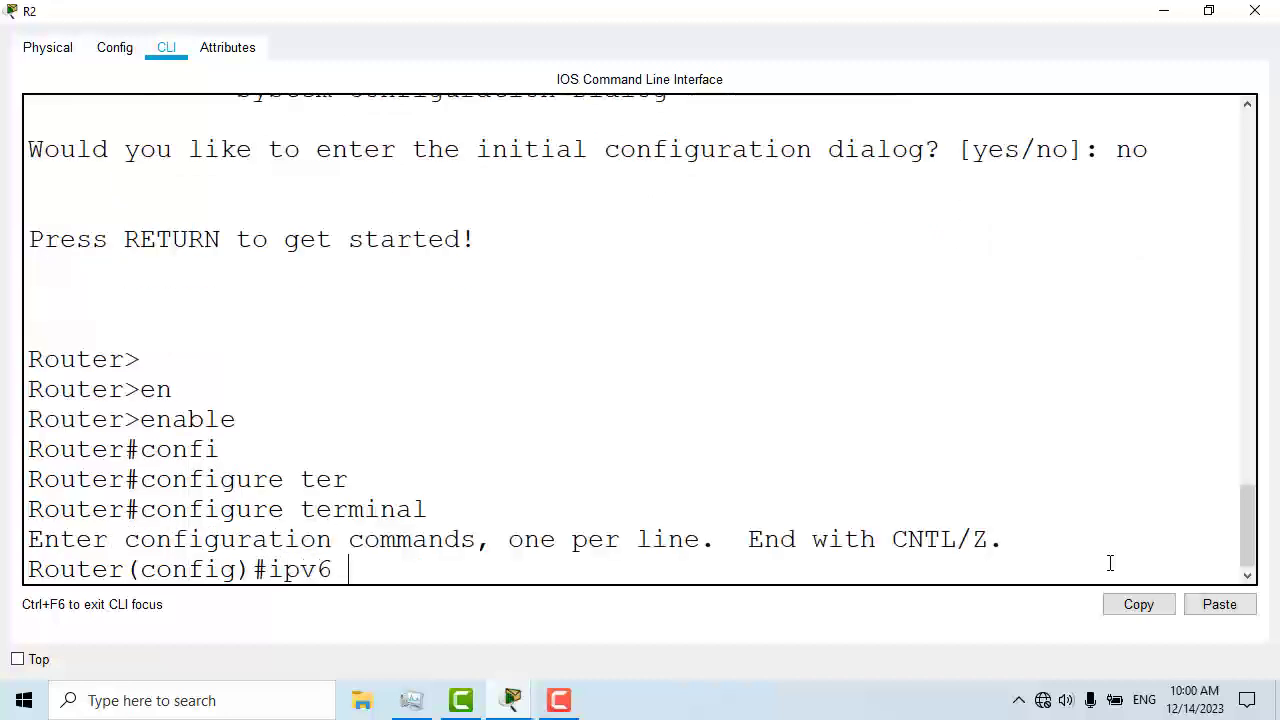
pyautogui.write(' uni')
pyautogui.press('Tab')
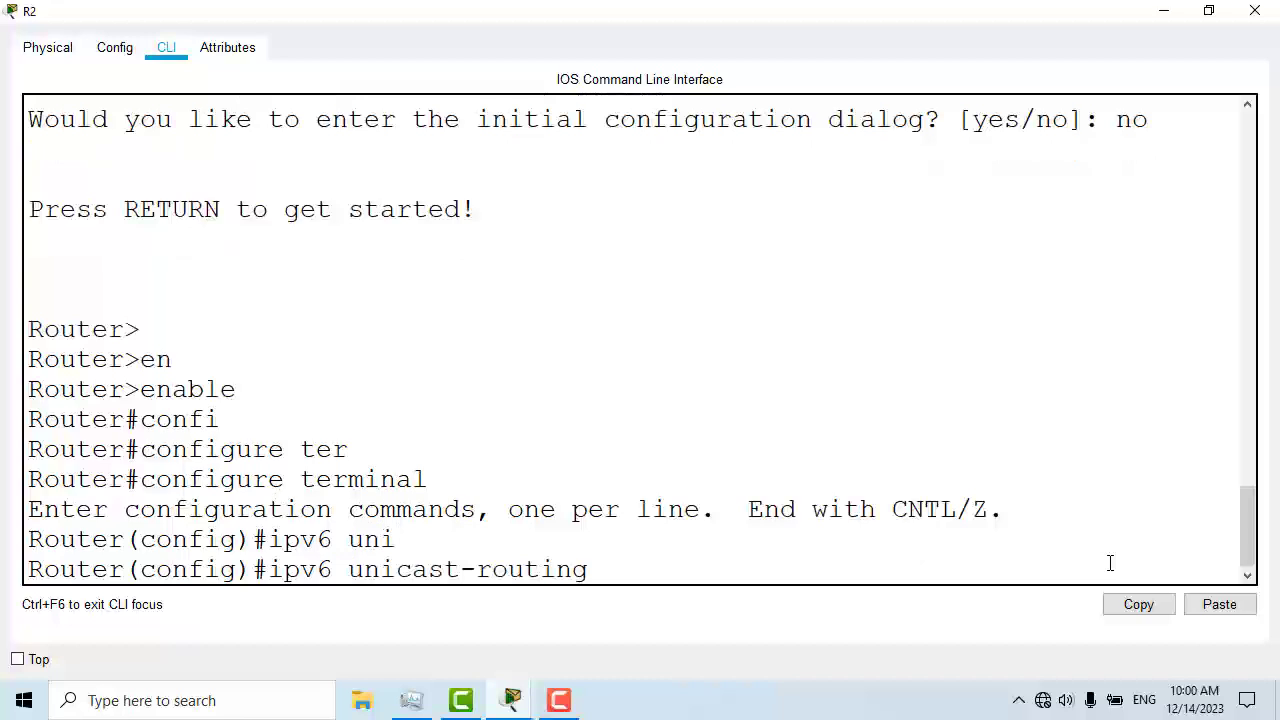
pyautogui.press('Return')
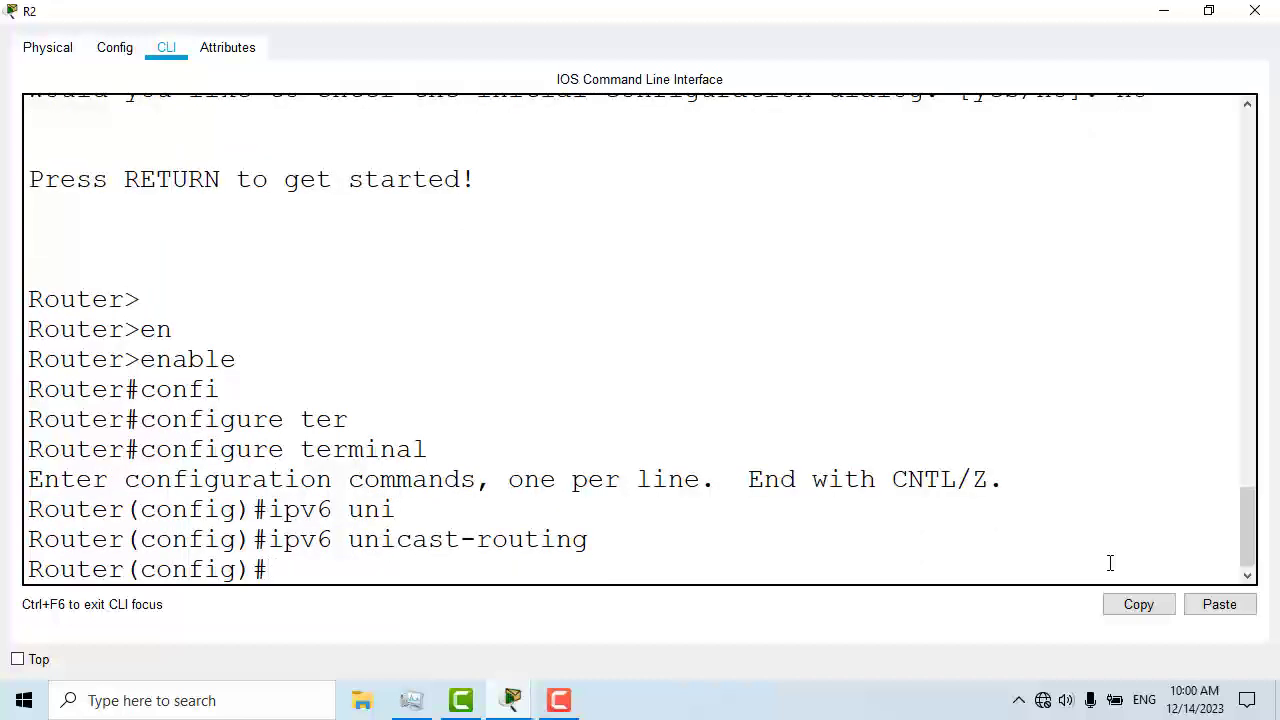
# Enter interface configuration mode for gigabitEthernet 0/0 on R2
pyautogui.write('inter')
pyautogui.press('Tab')
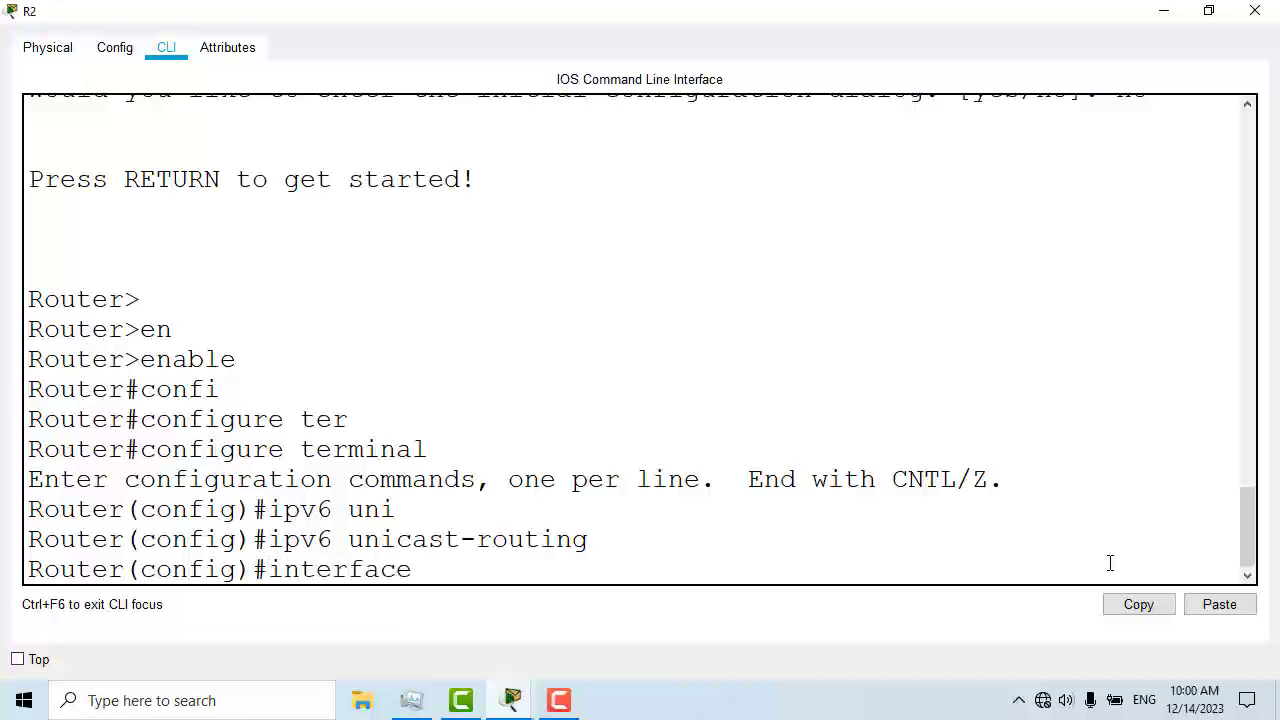
pyautogui.write('gig')
pyautogui.press('Tab')
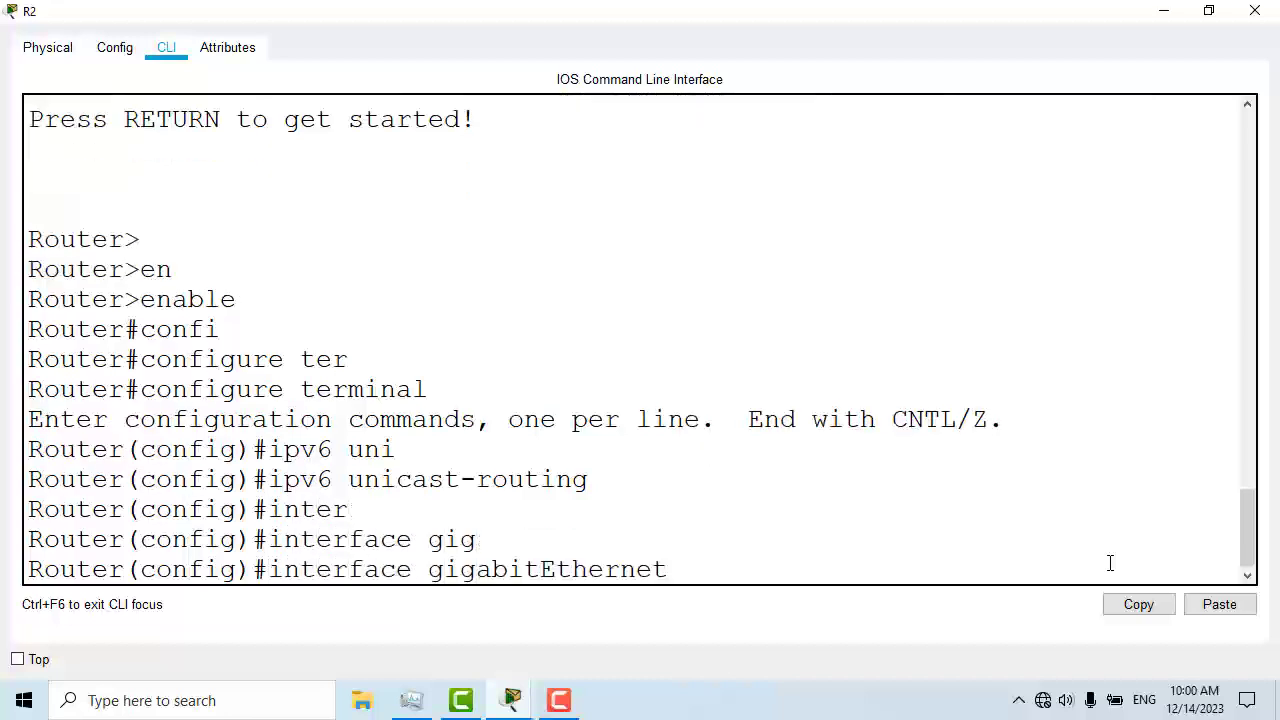
pyautogui.write('0/0')
pyautogui.press('Return')
# Assign the IPv6 address 2001:1:1:1:1:1:1:2/64 to R2's gigabitEthernet 0/0 interface
pyautogui.write('ipv')
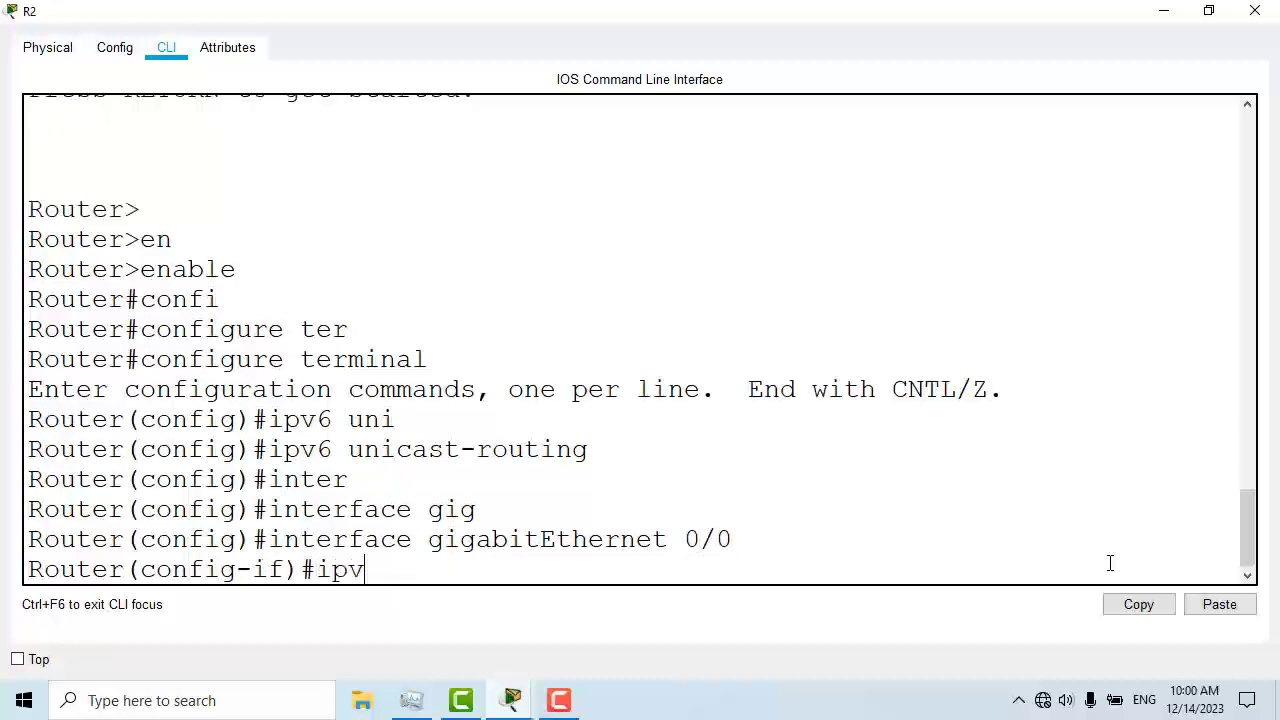
pyautogui.write('6 add')
pyautogui.press('Tab')
pyautogui.write('2')
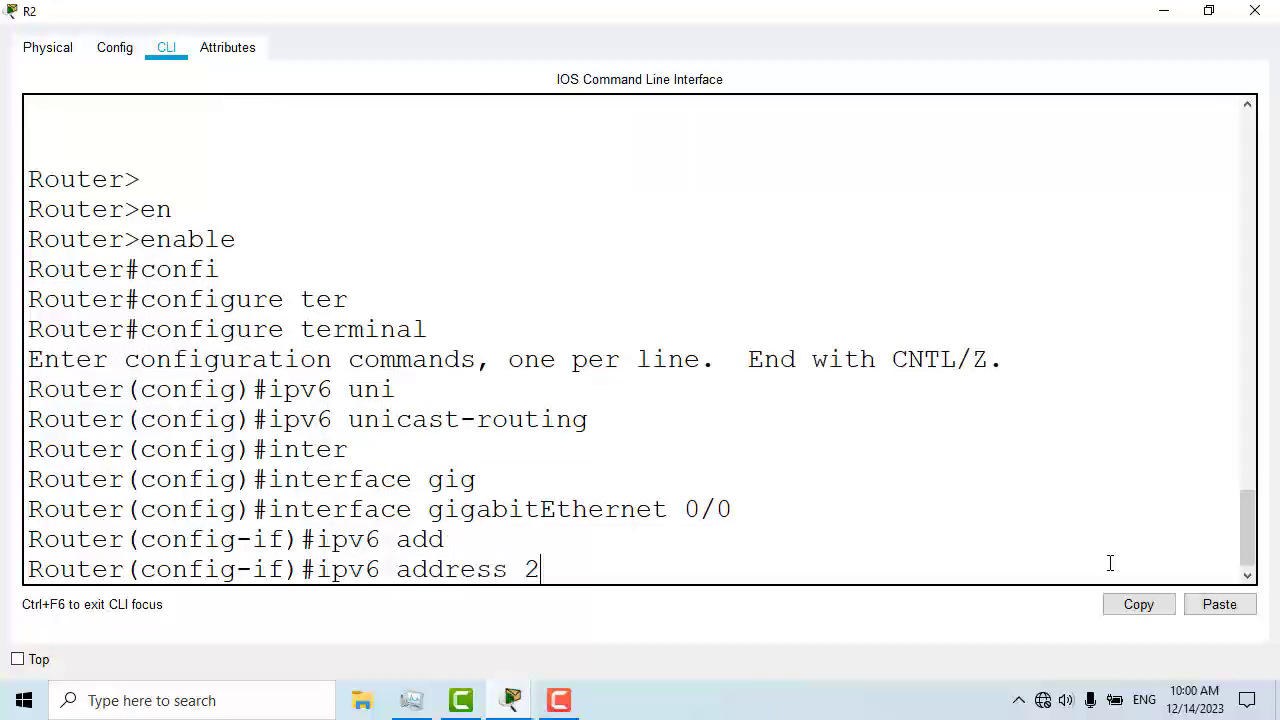
pyautogui.write('001:1:1:1:')
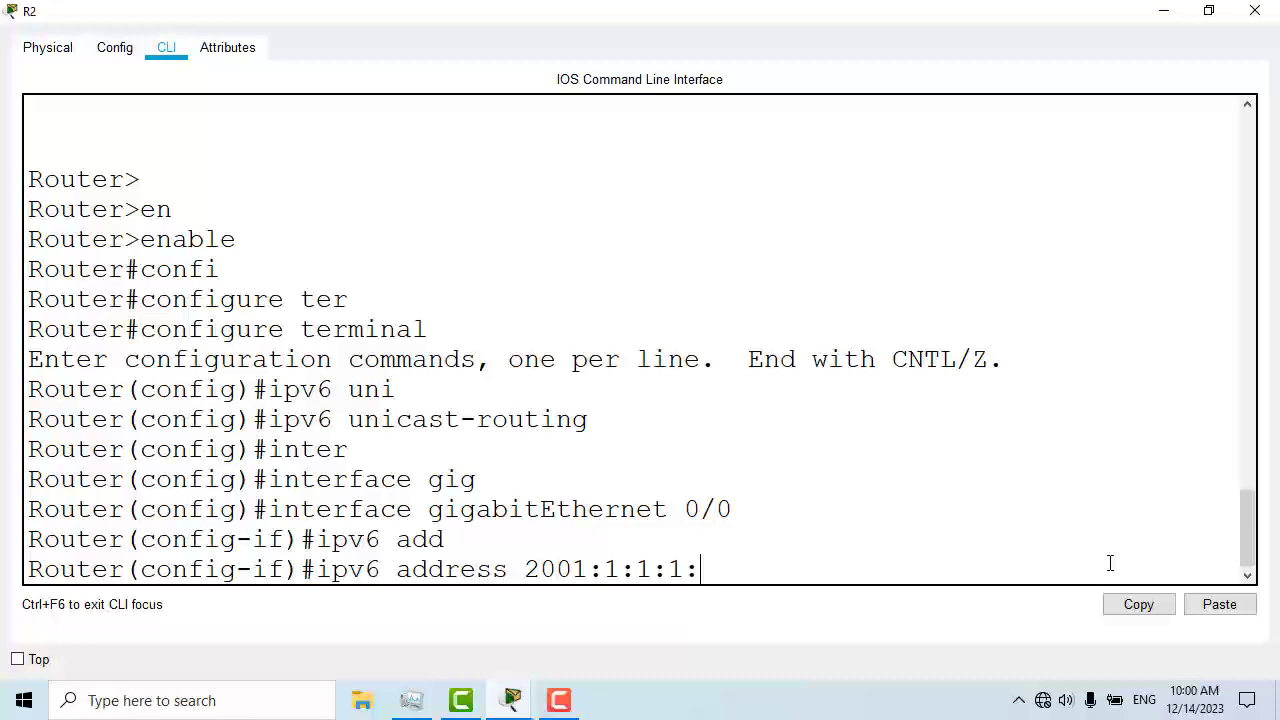
pyautogui.write('1:1:1:1:1:2/64')
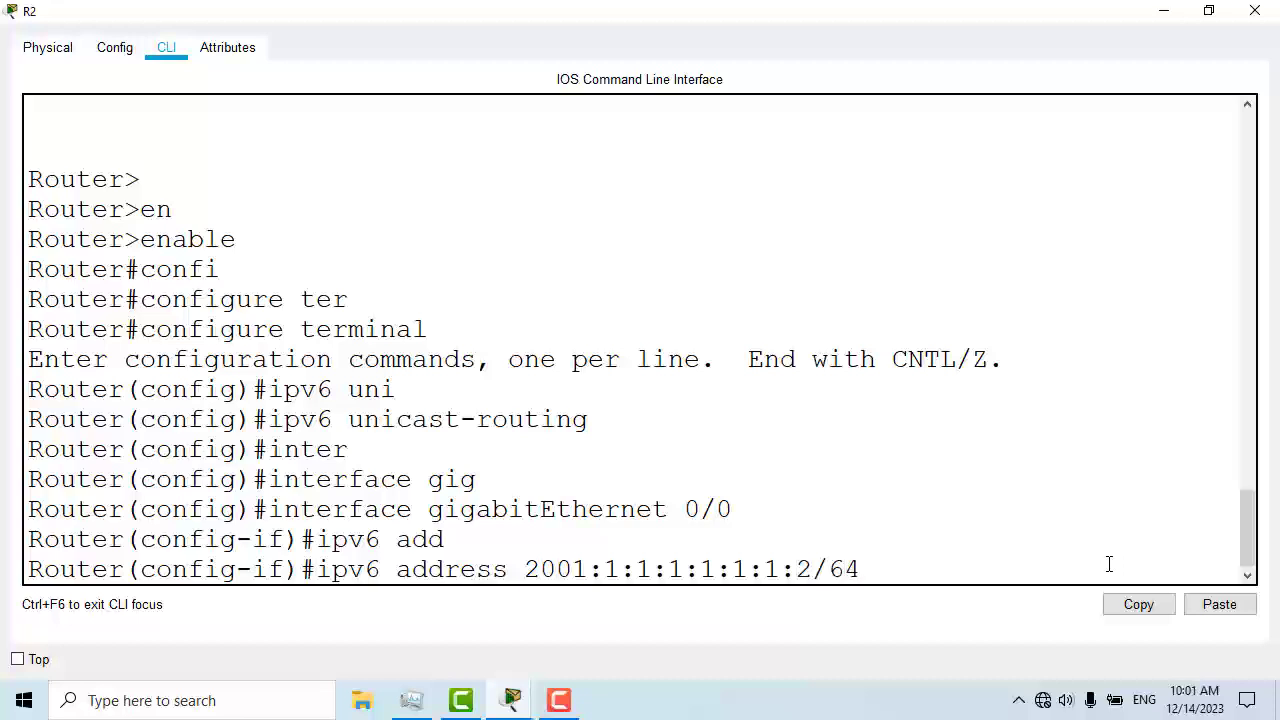
pyautogui.press('Return')
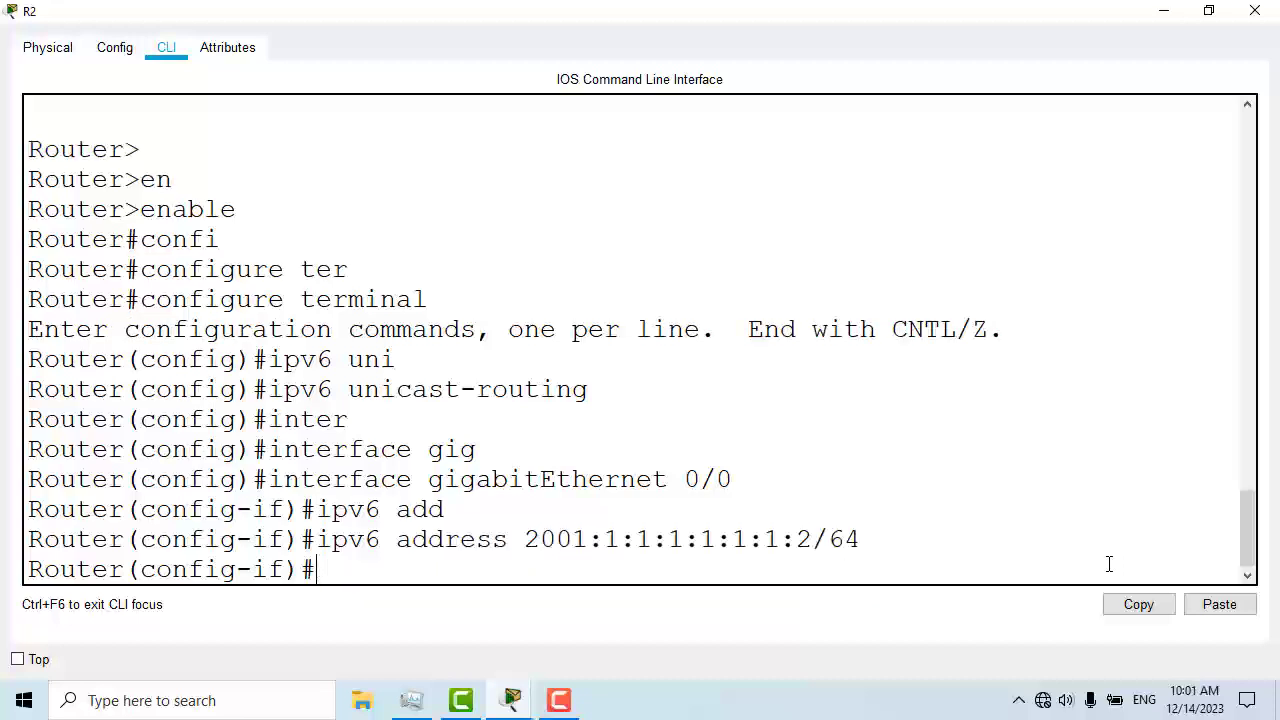
# Bring up R2's gigabitEthernet 0/0 interface with no shutdown and exit to global configuration mode
pyautogui.write('no shut')
pyautogui.press('Tab')
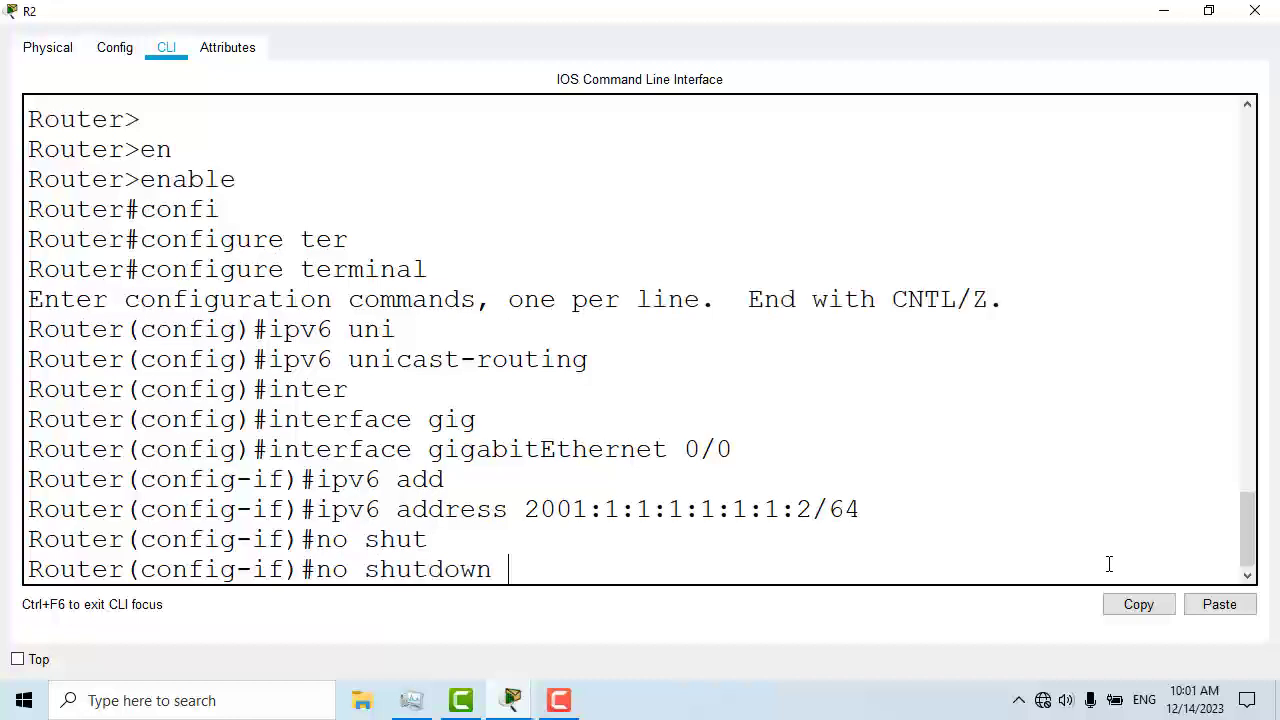
pyautogui.press('Return')
pyautogui.press('Return')
pyautogui.write('exit')
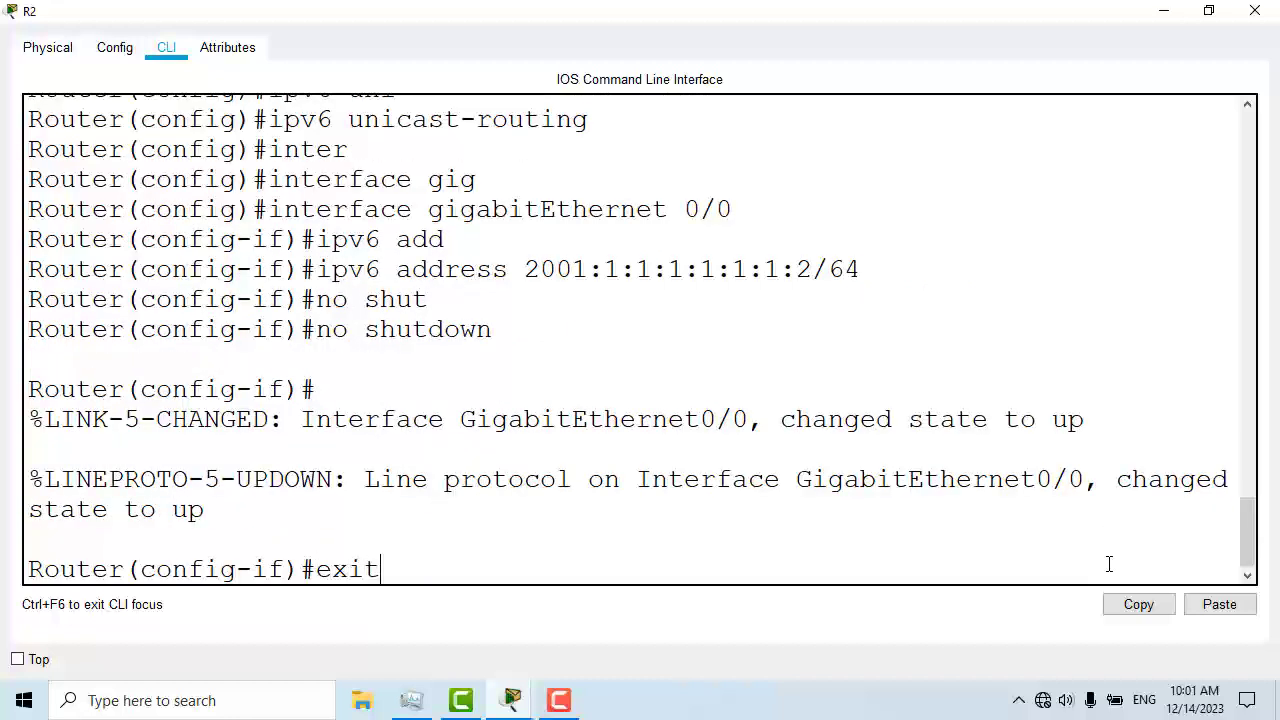
pyautogui.press('Return')
# Enter interface configuration mode for gigabitEthernet 0/1 on R2
pyautogui.write('inter')
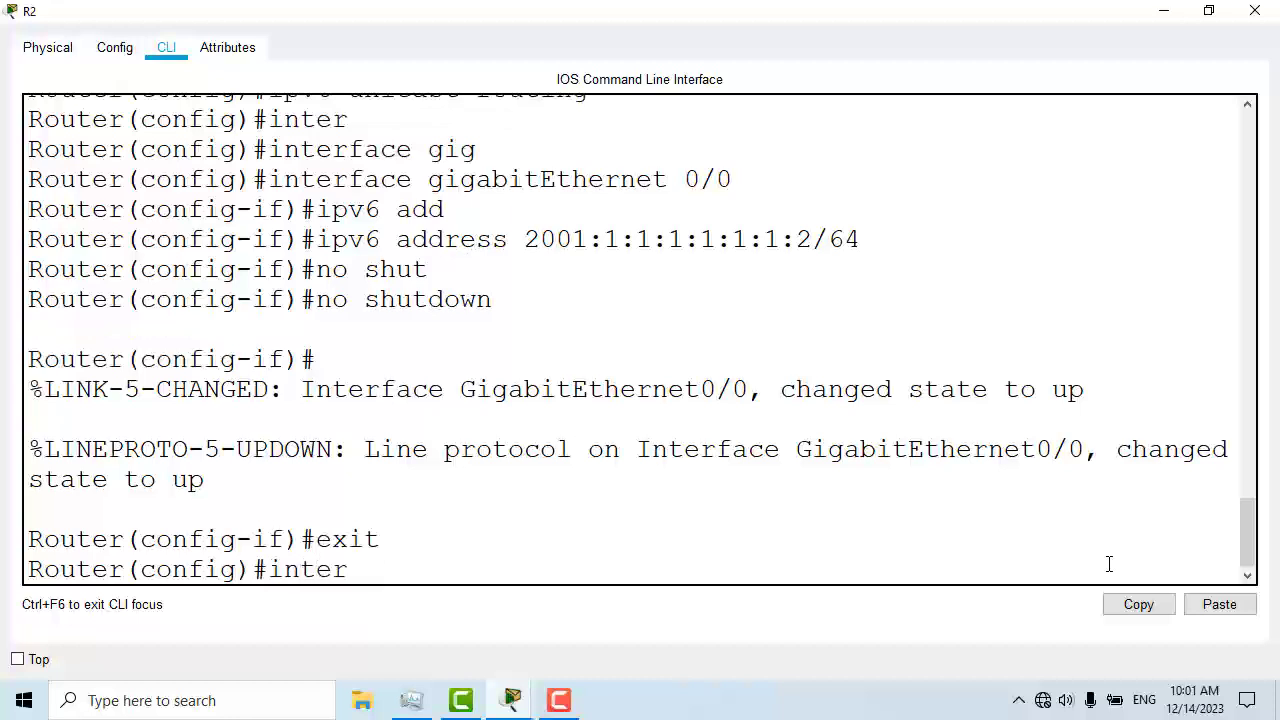
pyautogui.press('Tab')
pyautogui.write('gig')
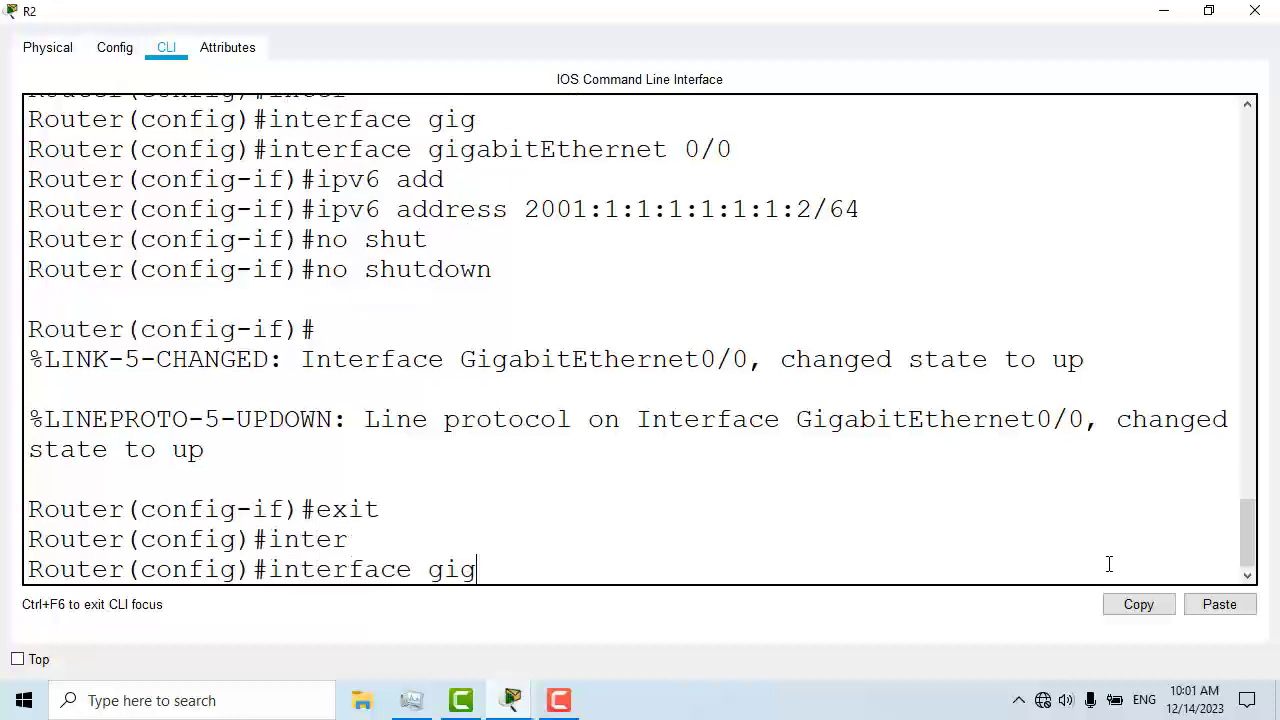
pyautogui.press('Tab')
pyautogui.write('0/1')
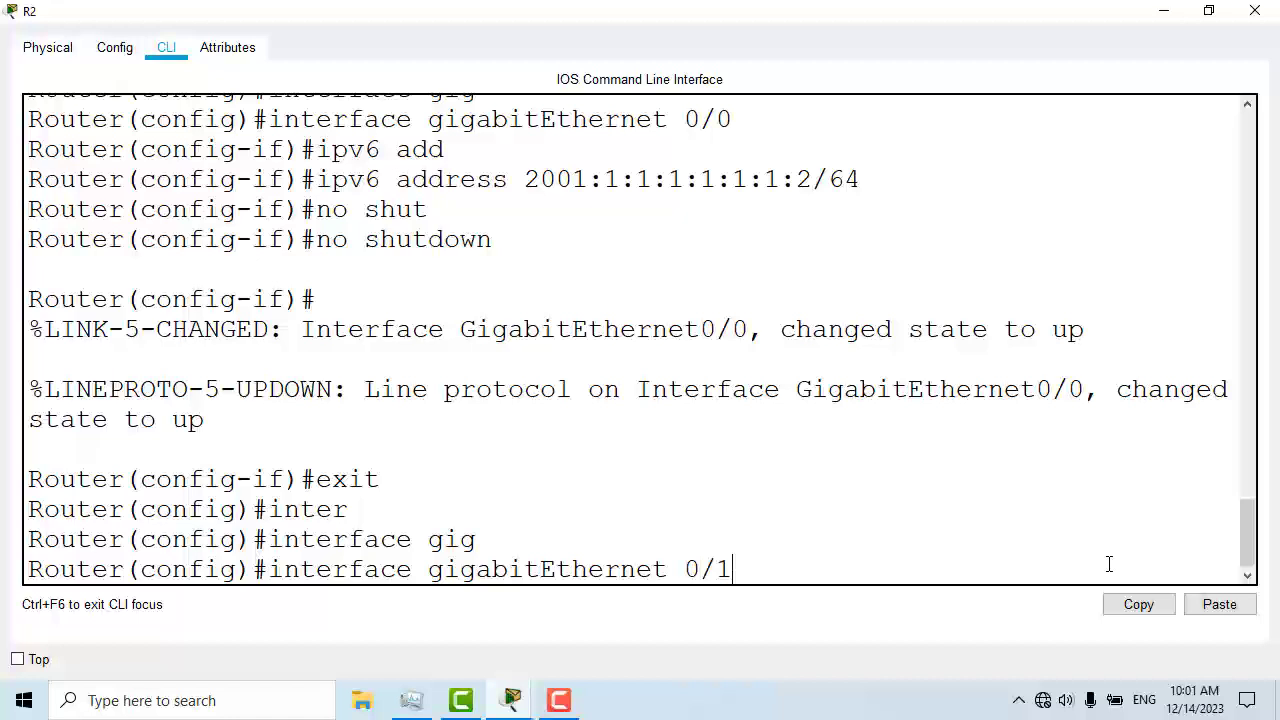
pyautogui.press('Return')
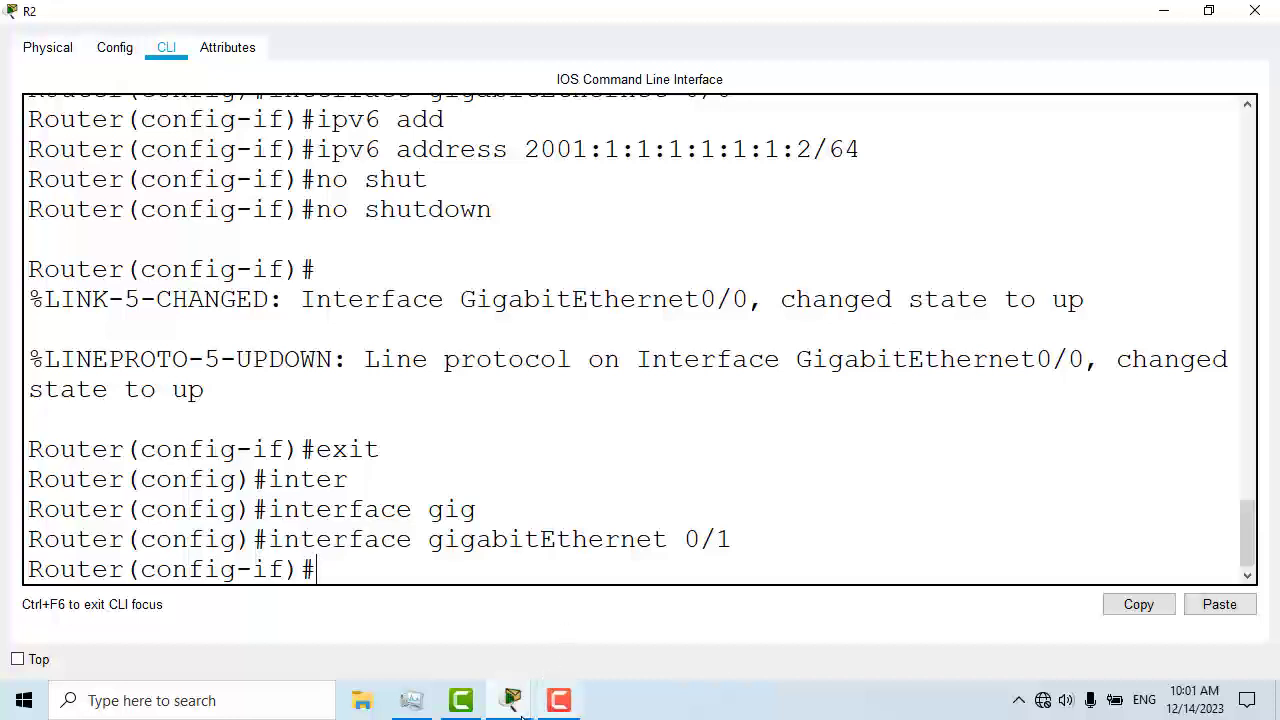
# Check the address labels in the topology and assign 2001:1:1:2:1:1:1:1/64 to R2's gigabitEthernet 0/1 interface with ipv6 address
pyautogui.click(480, 645)
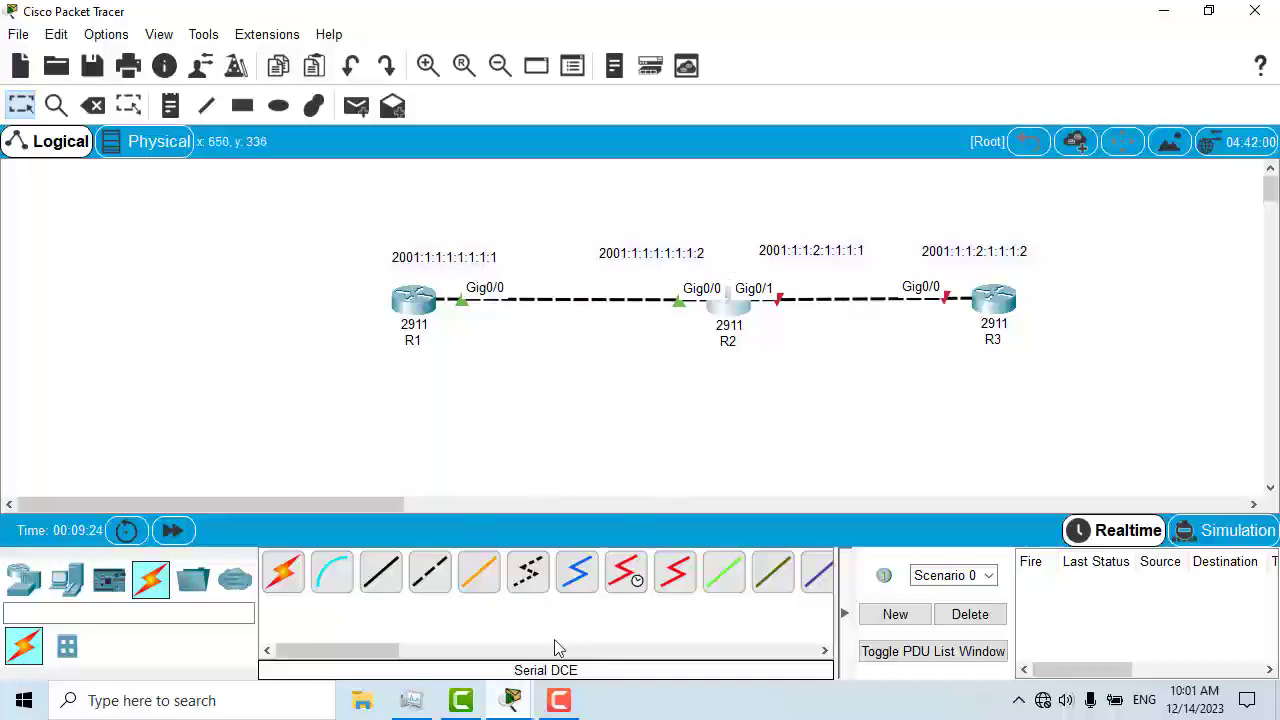
pyautogui.moveTo(511, 700)
pyautogui.click(628, 598)
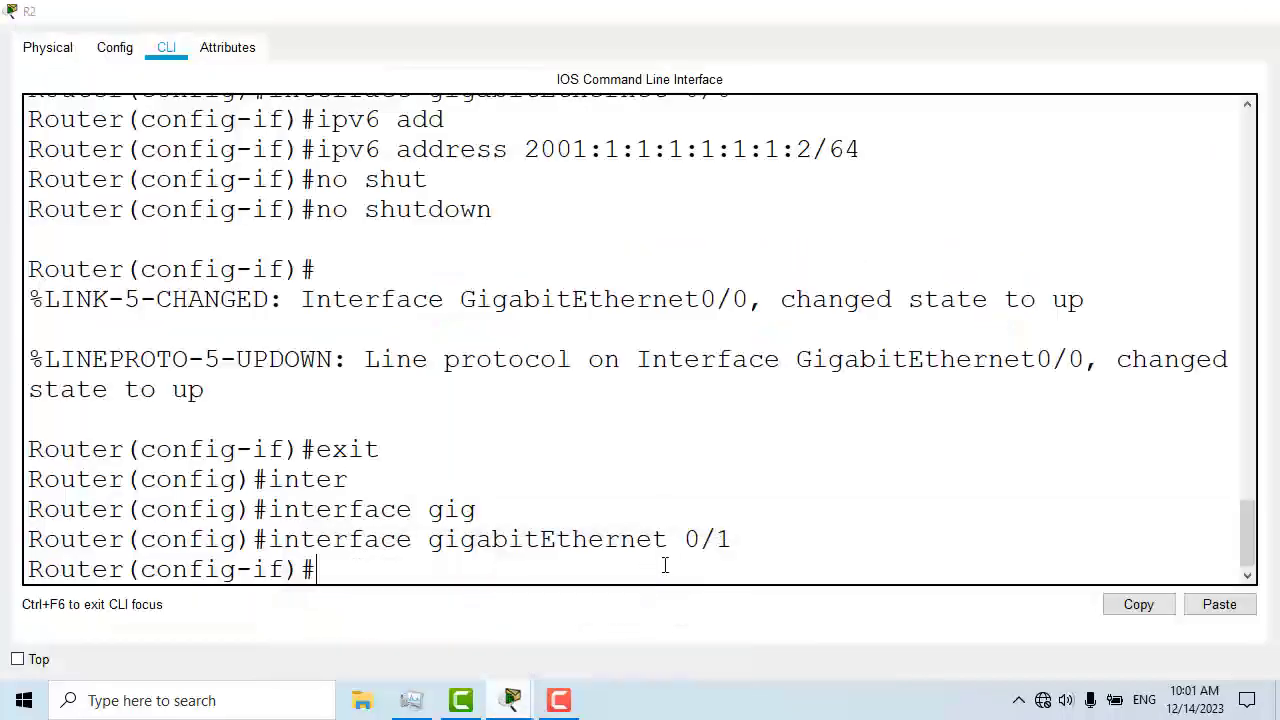
pyautogui.write('ipv6 add')
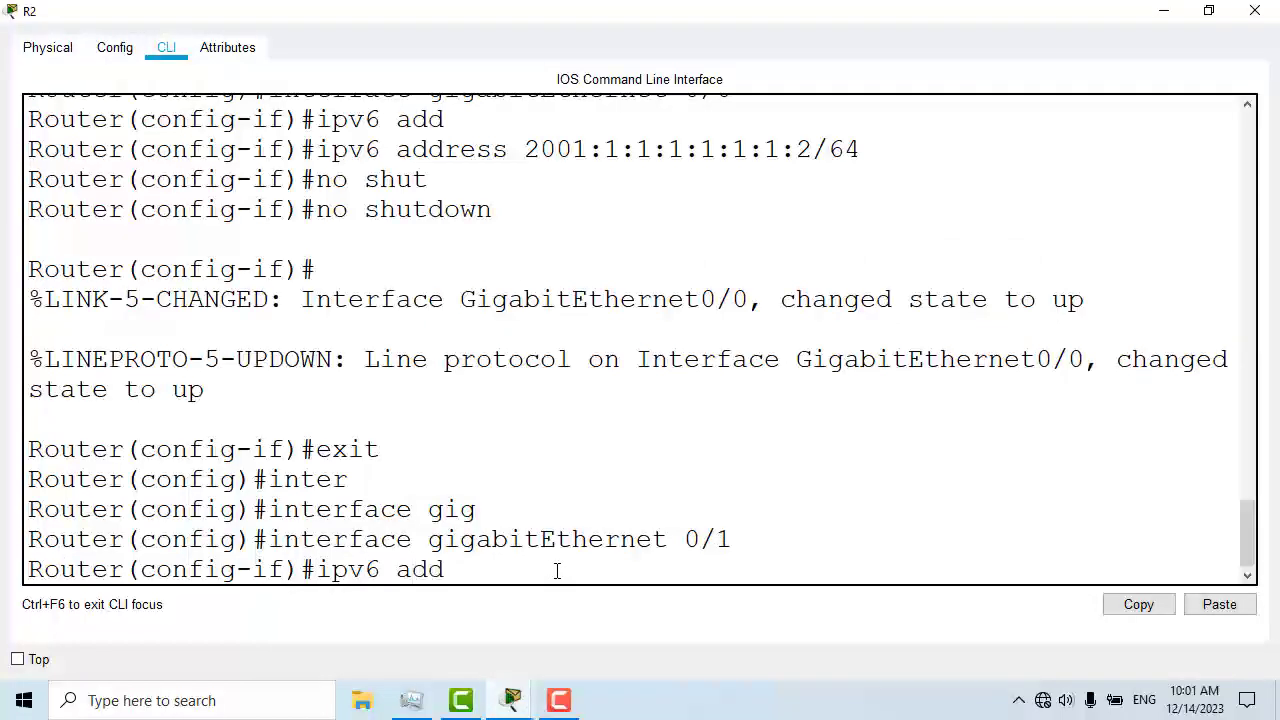
pyautogui.press('Tab')
pyautogui.write('20')
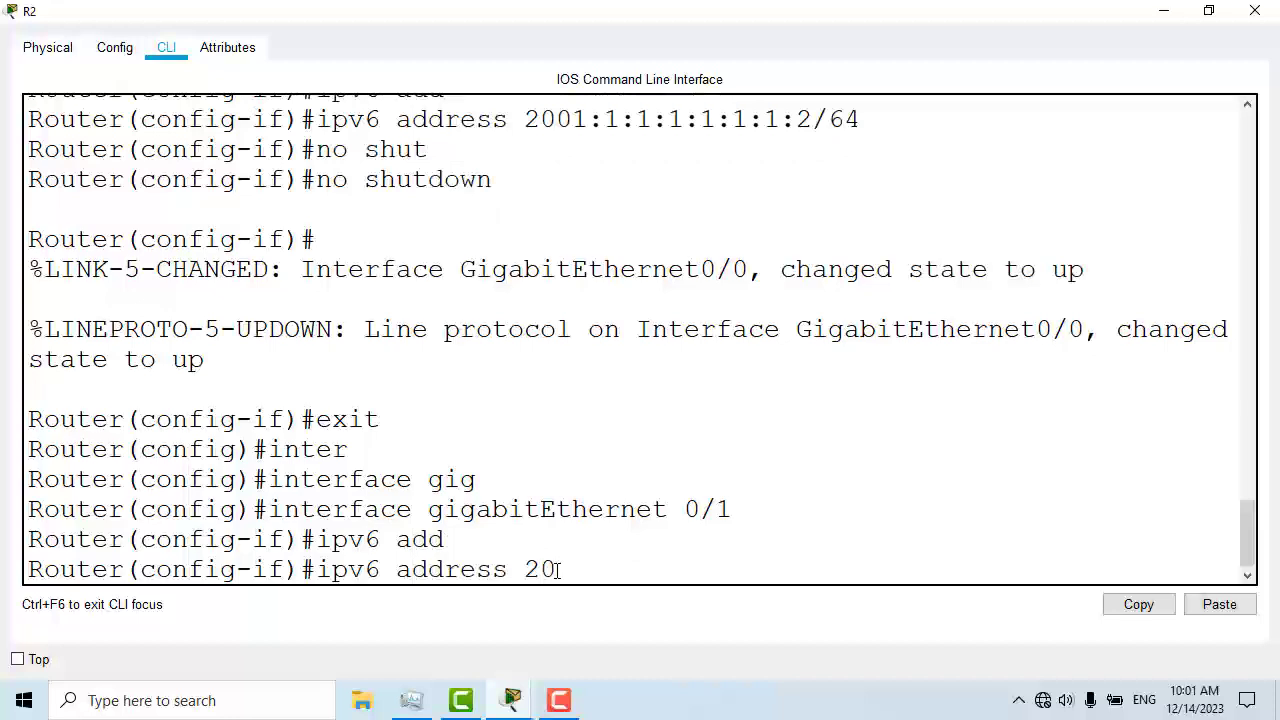
pyautogui.write('01:1:1:2:1:1:1:1')
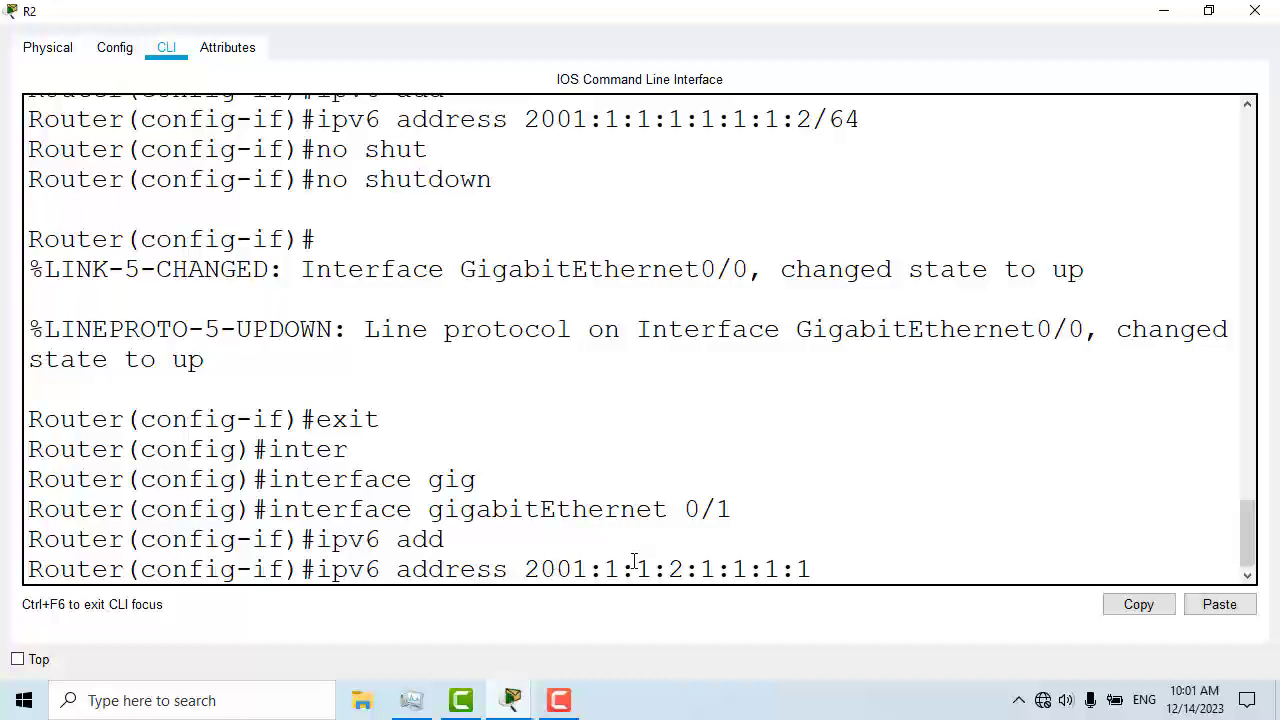
pyautogui.doubleClick(668, 569)
pyautogui.moveTo(701, 569); pyautogui.dragTo(820, 563)
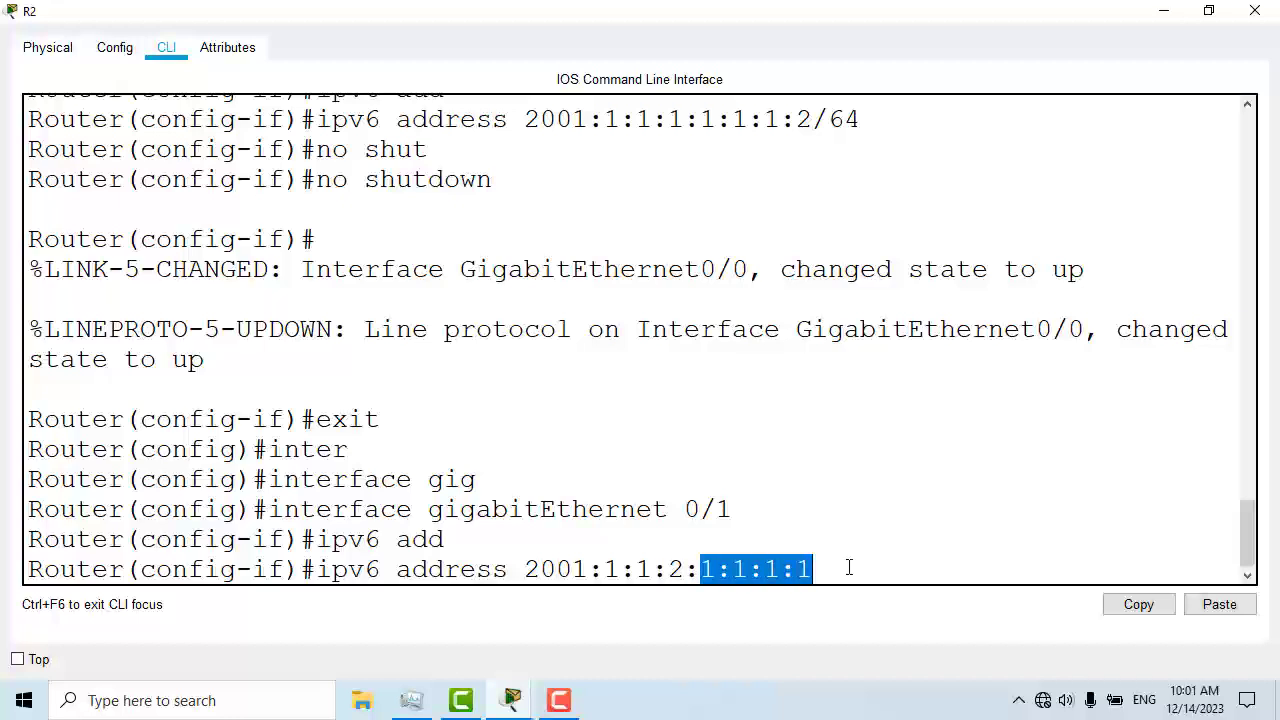
pyautogui.click(849, 573)
pyautogui.write('/')
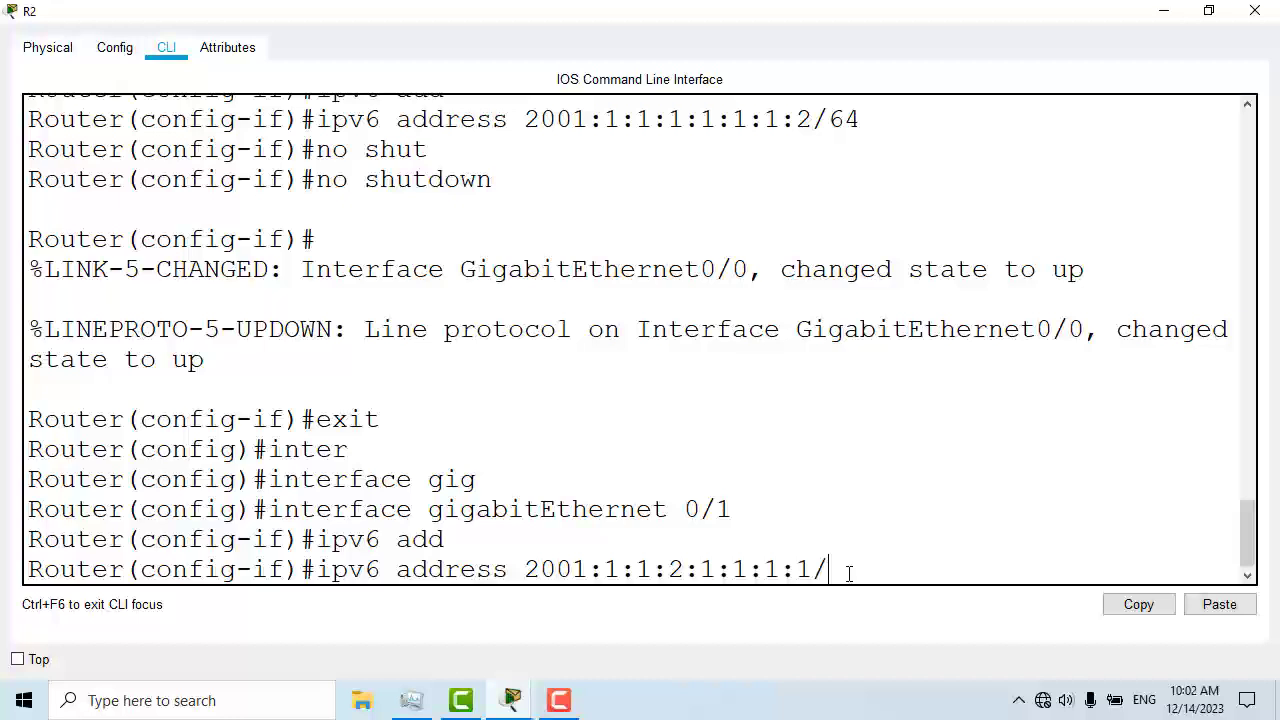
pyautogui.write('64')
pyautogui.press('Return')
# Bring up R2's gigabitEthernet 0/1 interface with no shutdown
pyautogui.write('no shut')
pyautogui.press('Tab')
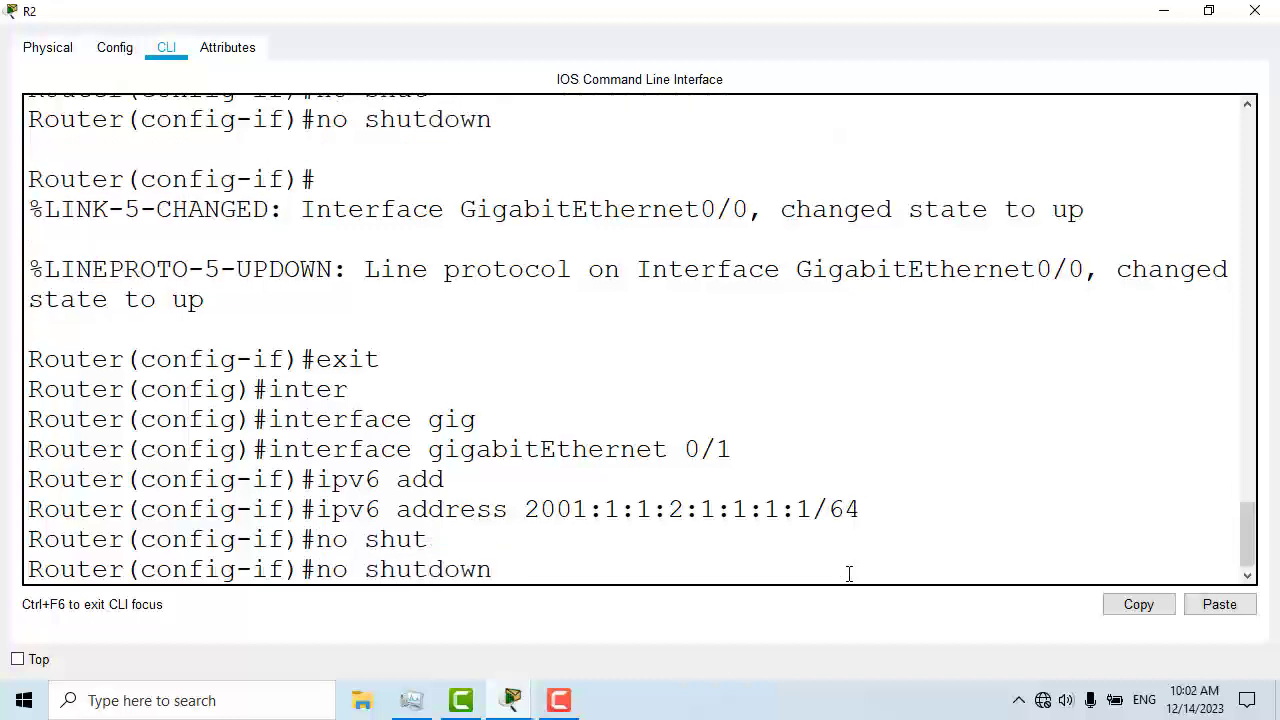
pyautogui.press('Return')
pyautogui.press('Return')
pyautogui.press('Return')
pyautogui.press('Return')
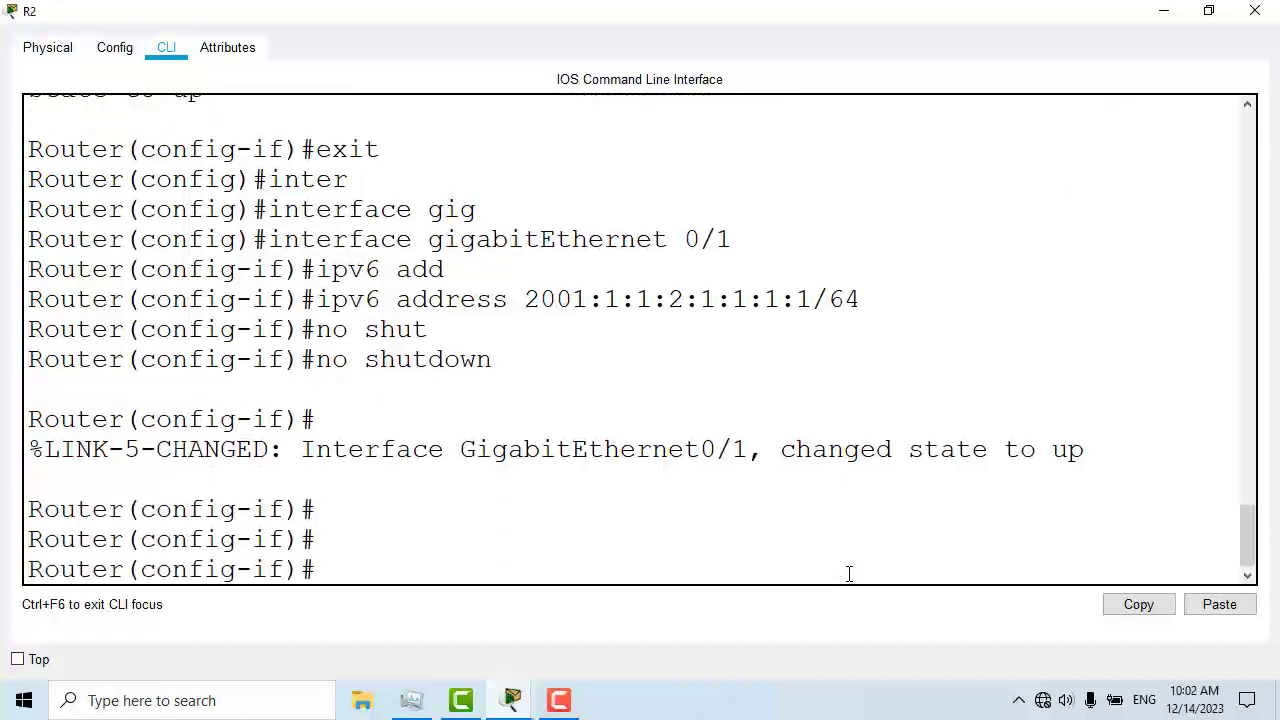
# Switch from R2 to R3's maximized command line and decline the initial configuration dialog with no
pyautogui.click(1255, 11)
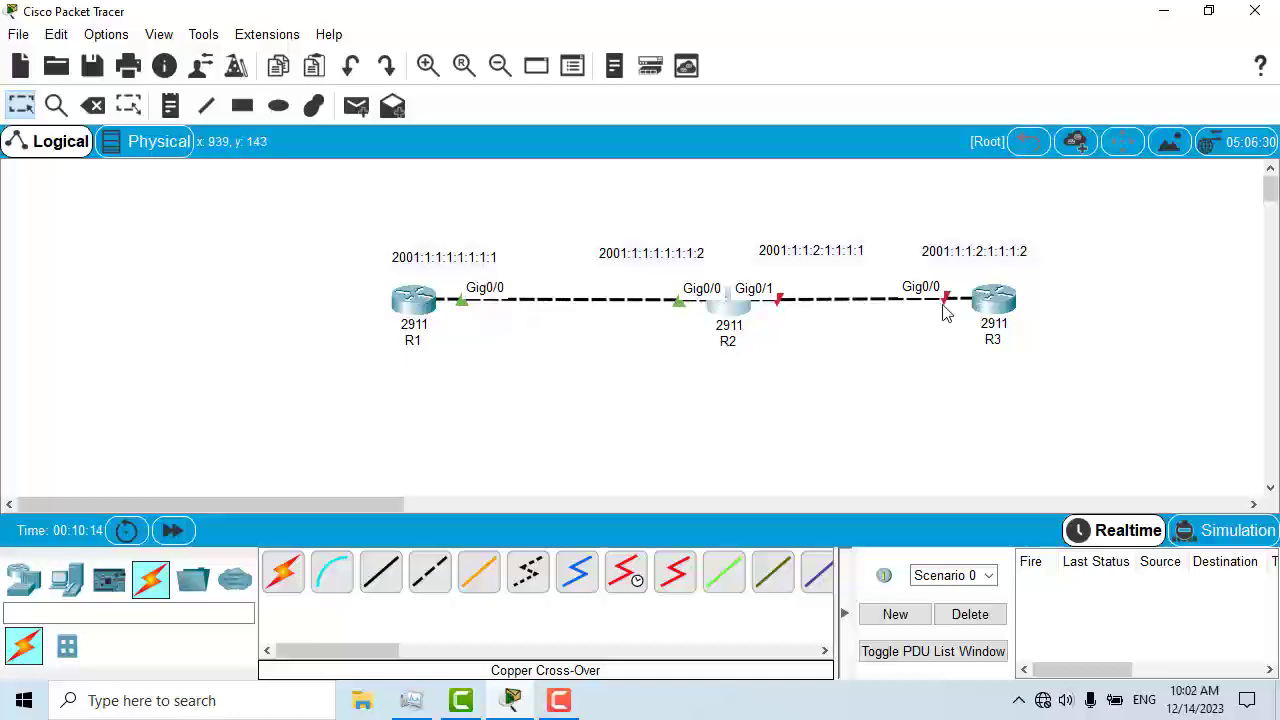
pyautogui.click(990, 302)
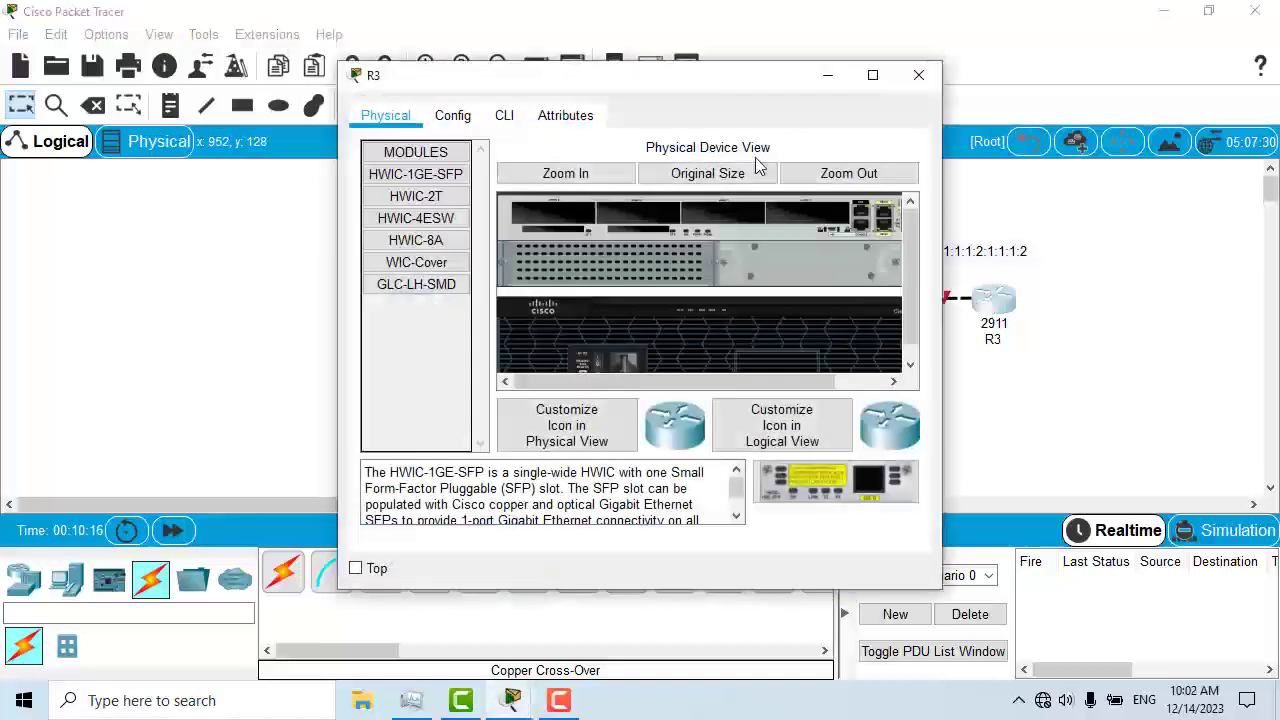
pyautogui.click(872, 75)
pyautogui.click(168, 48)
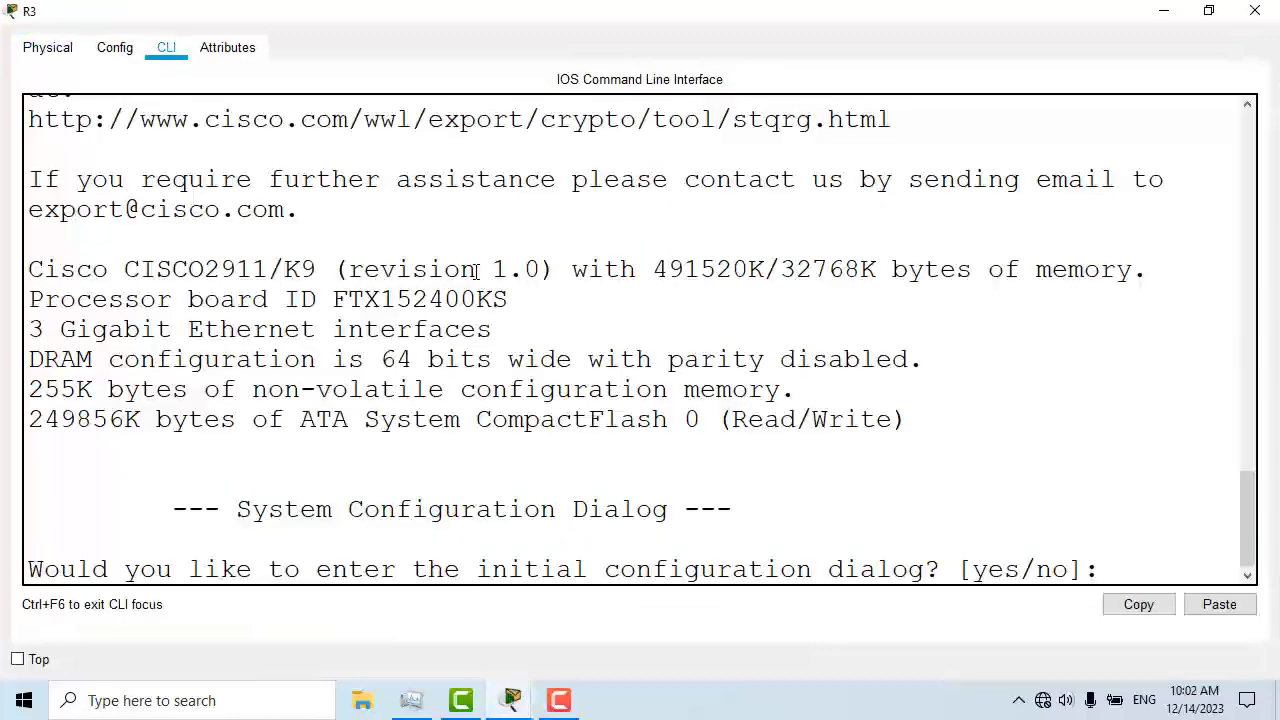
pyautogui.write('no')
pyautogui.press('Return')
pyautogui.press('Return')
pyautogui.press('Return')
pyautogui.press('Return')
# Enter privileged mode with enable and open global configuration mode on R3 with configure terminal
pyautogui.write('en')
pyautogui.press('Tab')
pyautogui.press('Return')
pyautogui.write('confi')
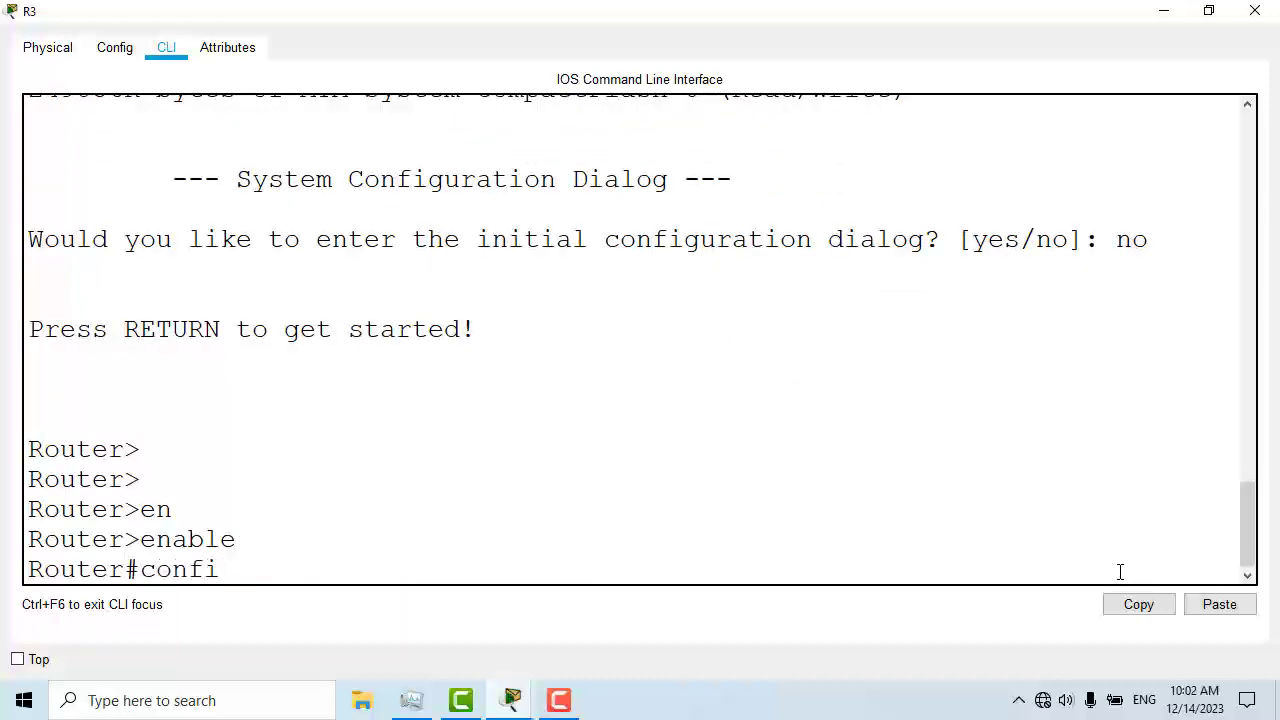
pyautogui.press('Tab')
pyautogui.write('ter')
pyautogui.press('Tab')
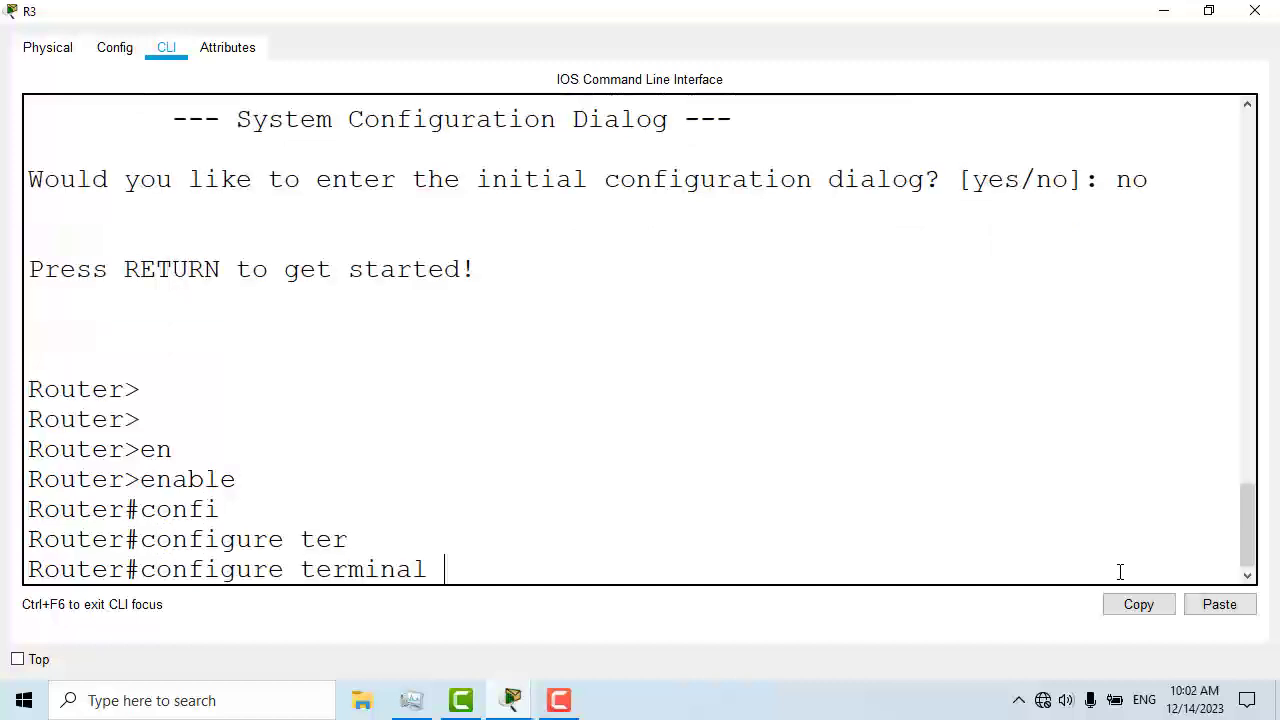
pyautogui.press('Return')
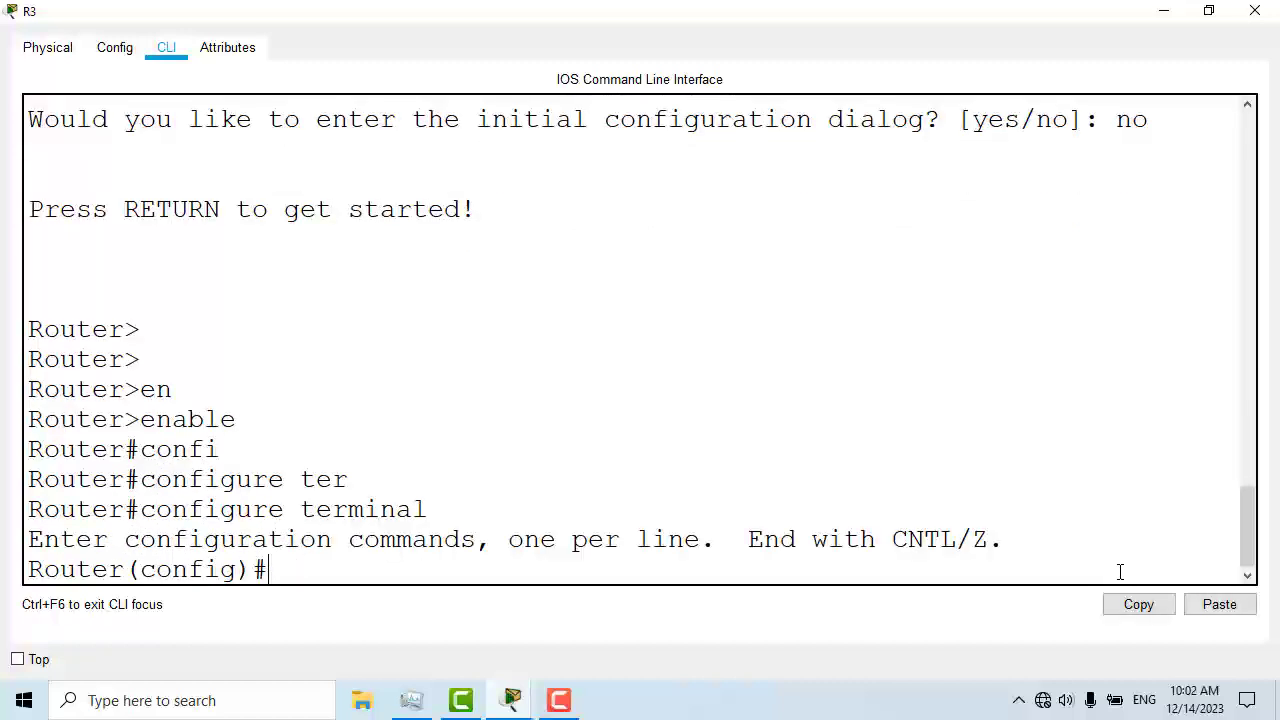
# Enable IPv6 routing on R3 with ipv6 unicast-routing
pyautogui.write('ipv6 uni')
pyautogui.press('Tab')
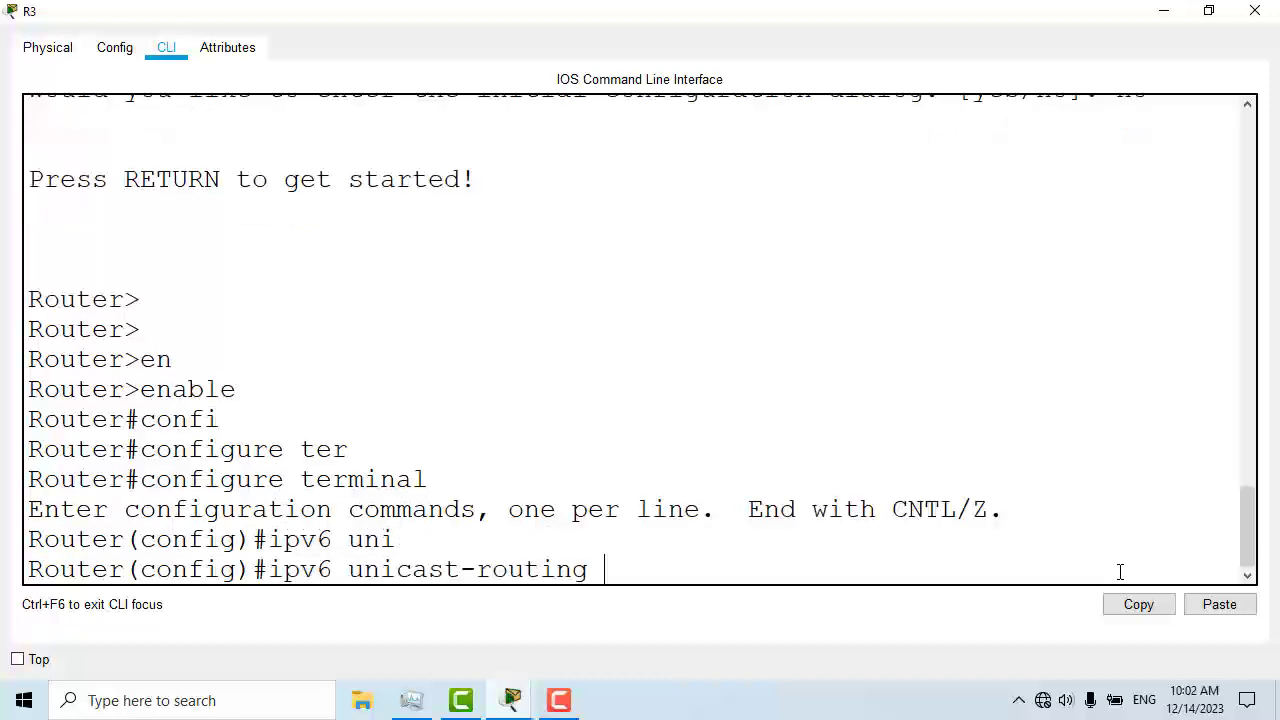
pyautogui.press('Return')
# Enter interface configuration for gigabitEthernet 0/0 on R3, checking the topology for the port facing R2
pyautogui.write('inter')
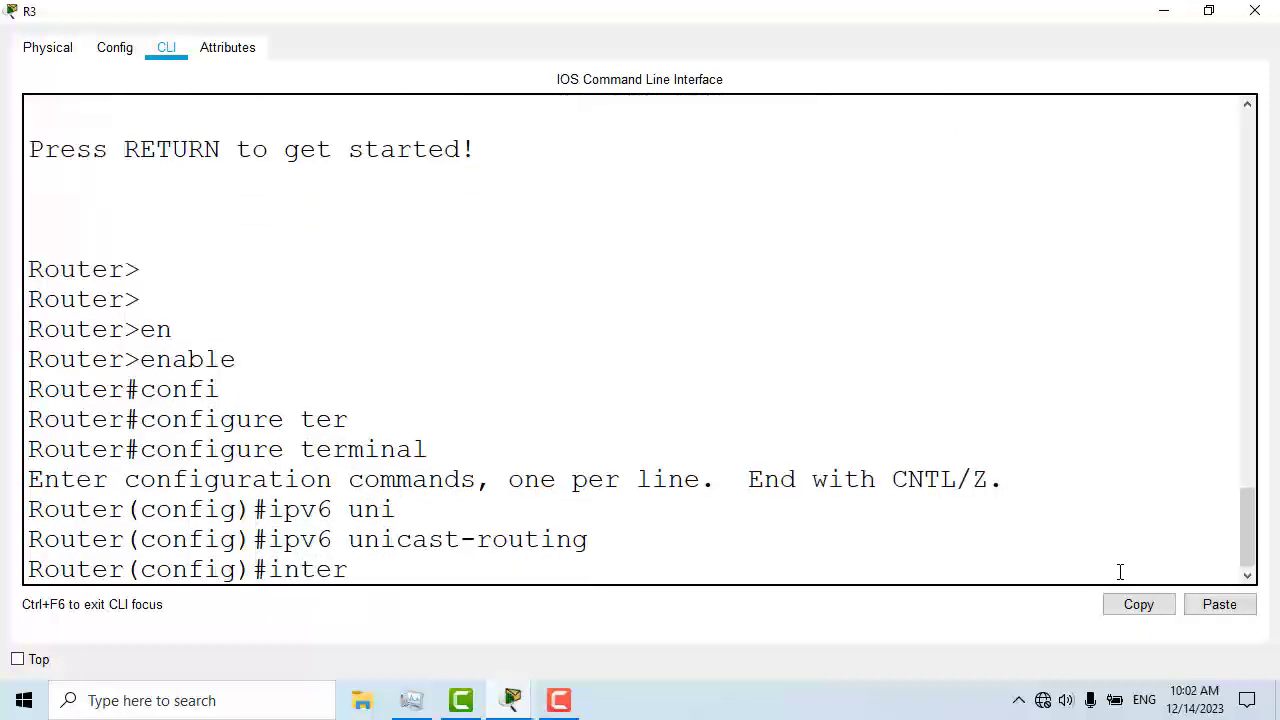
pyautogui.press('Tab')
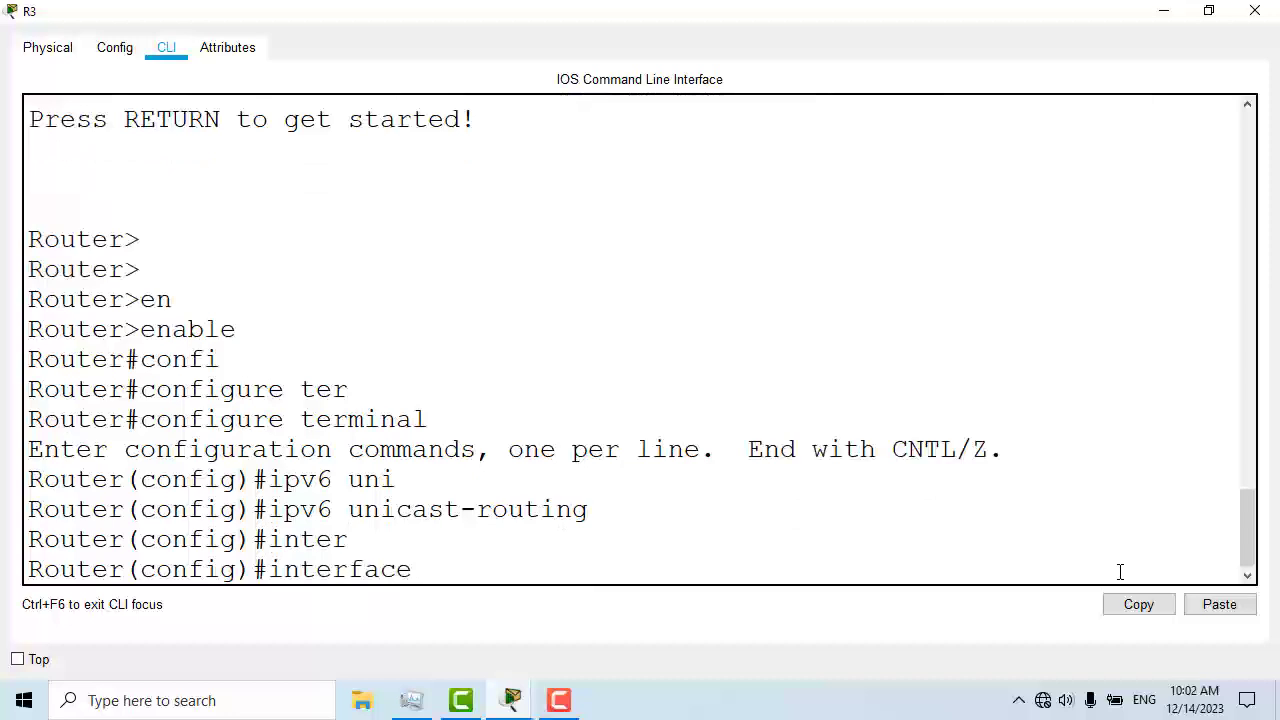
pyautogui.moveTo(521, 703)
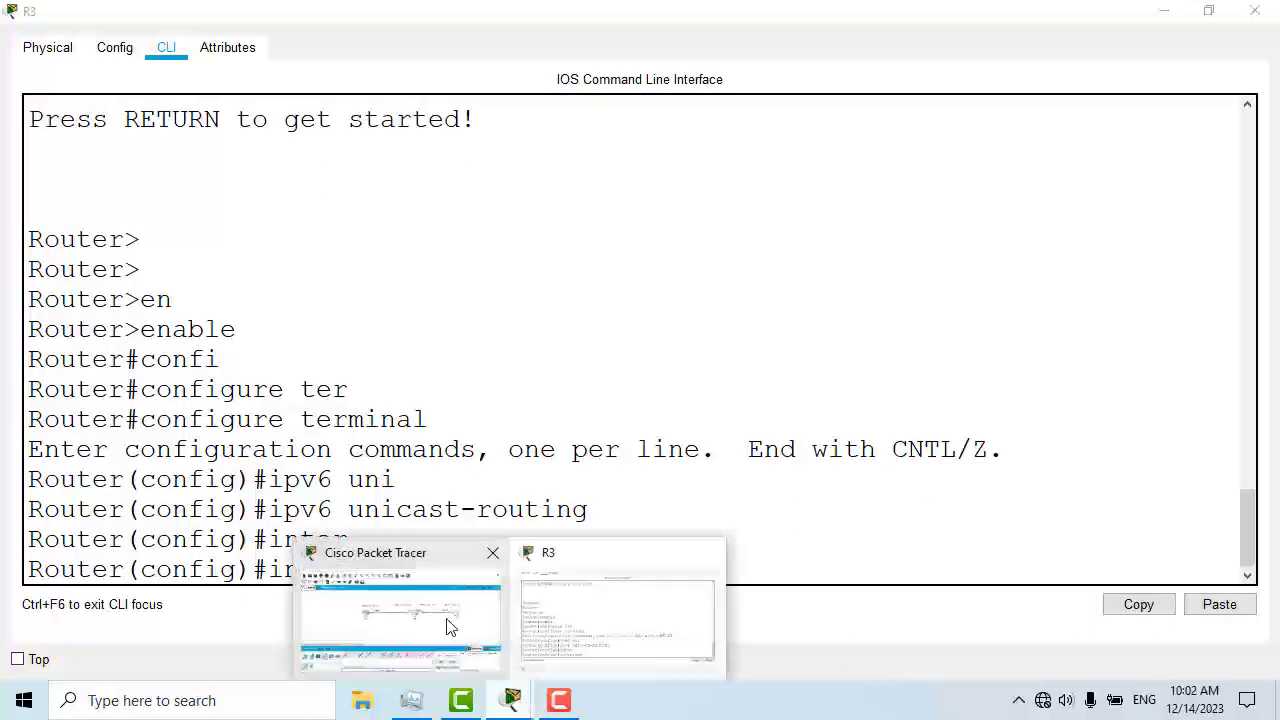
pyautogui.click(449, 624)
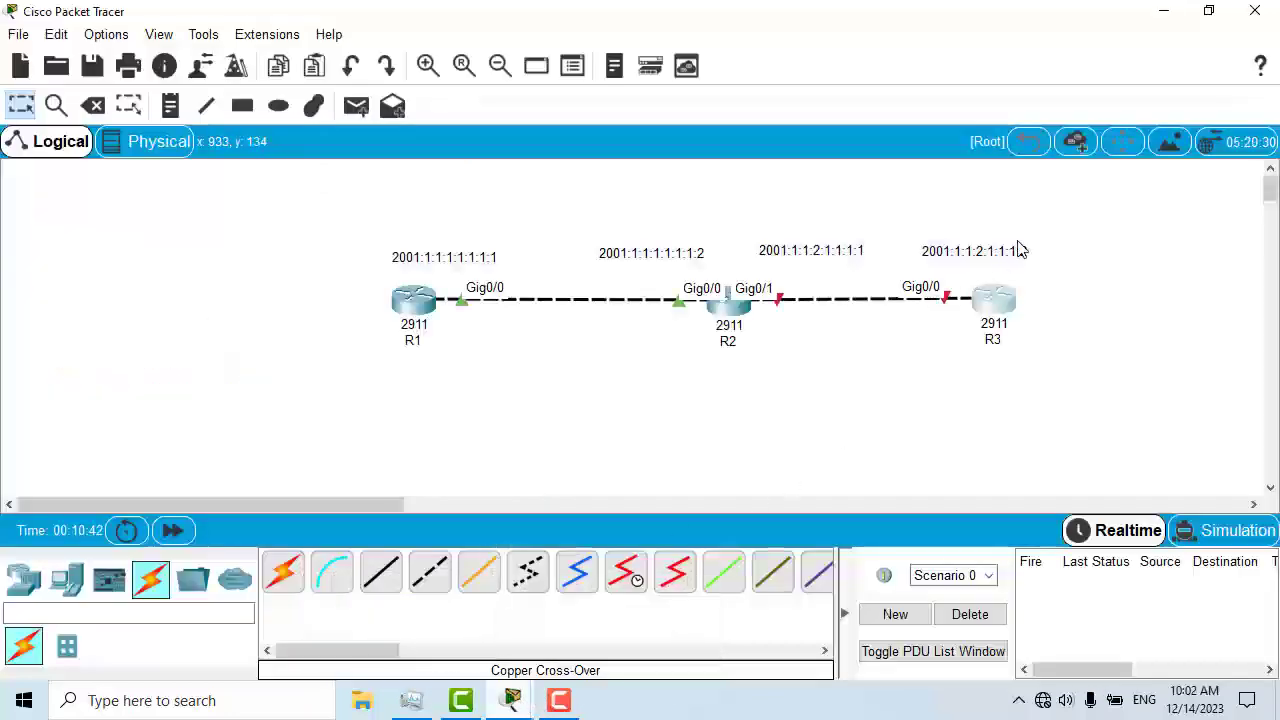
pyautogui.click(1164, 11)
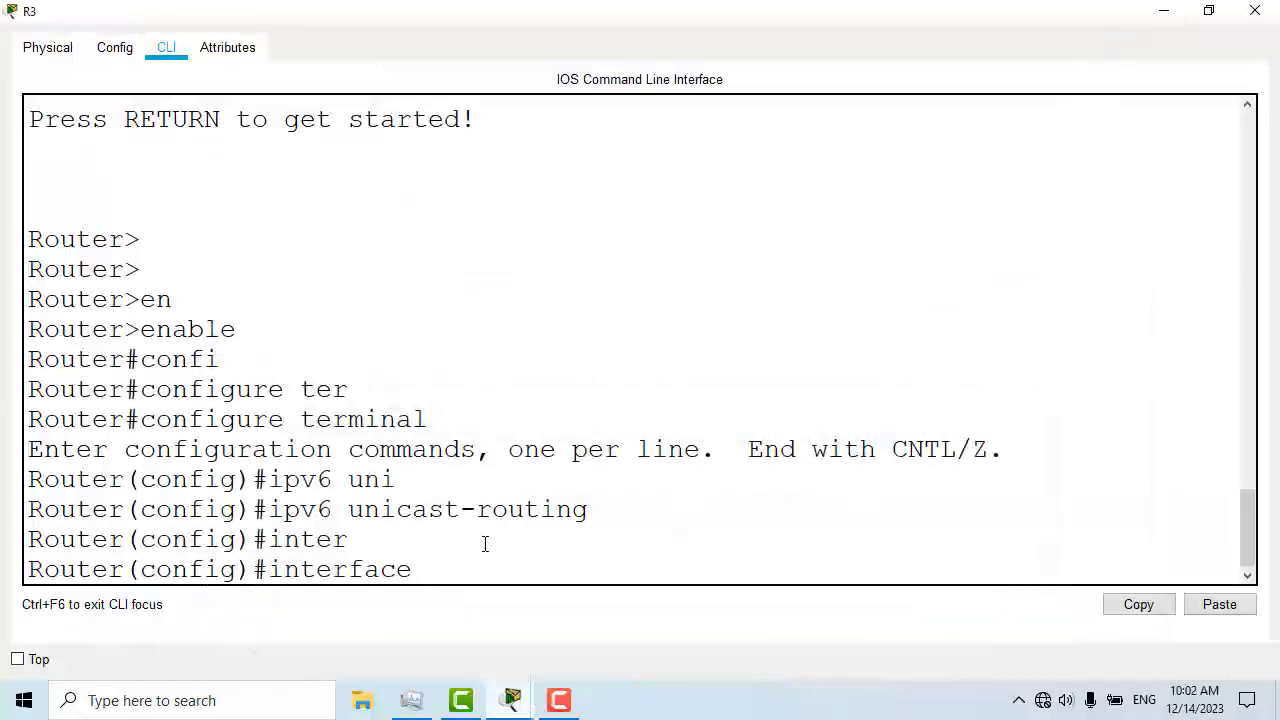
pyautogui.write('gig')
pyautogui.press('Tab')
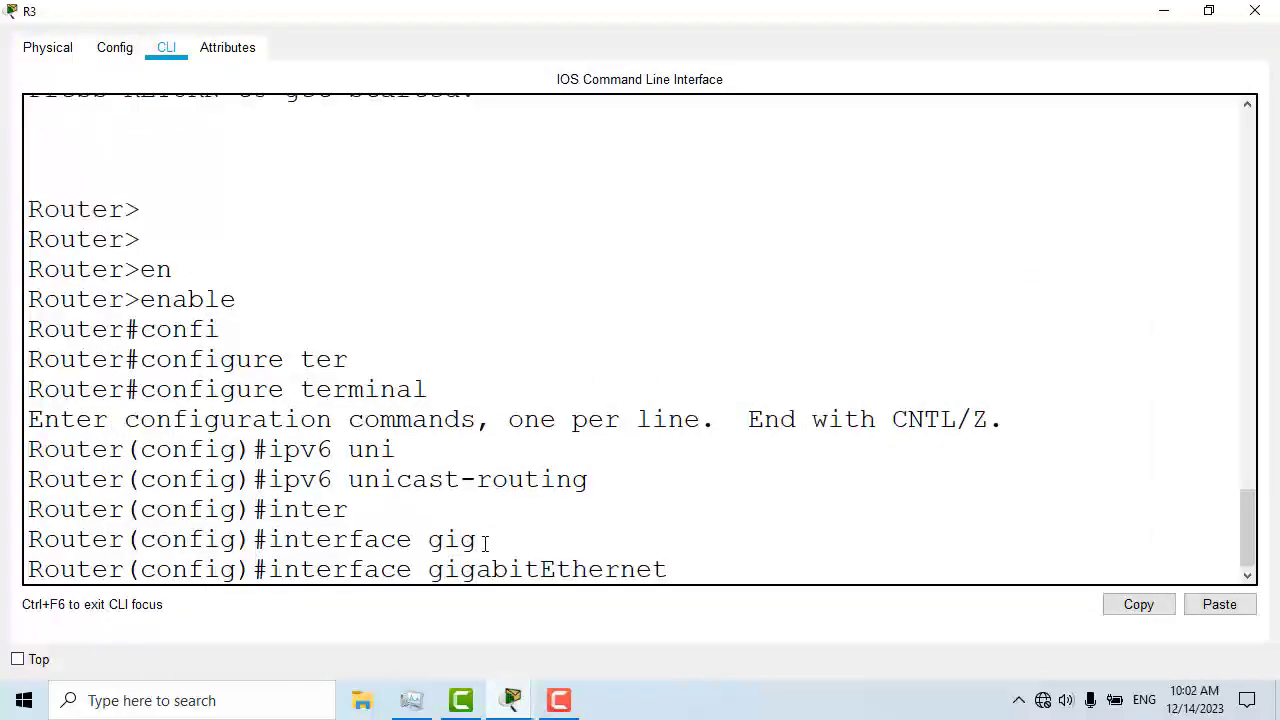
pyautogui.write('0/0')
pyautogui.press('Return')
# Assign the IPv6 address 2001:1:1:2:1:1:1:2/64 to R3's gigabitEthernet 0/0 interface
pyautogui.write('ipv6')
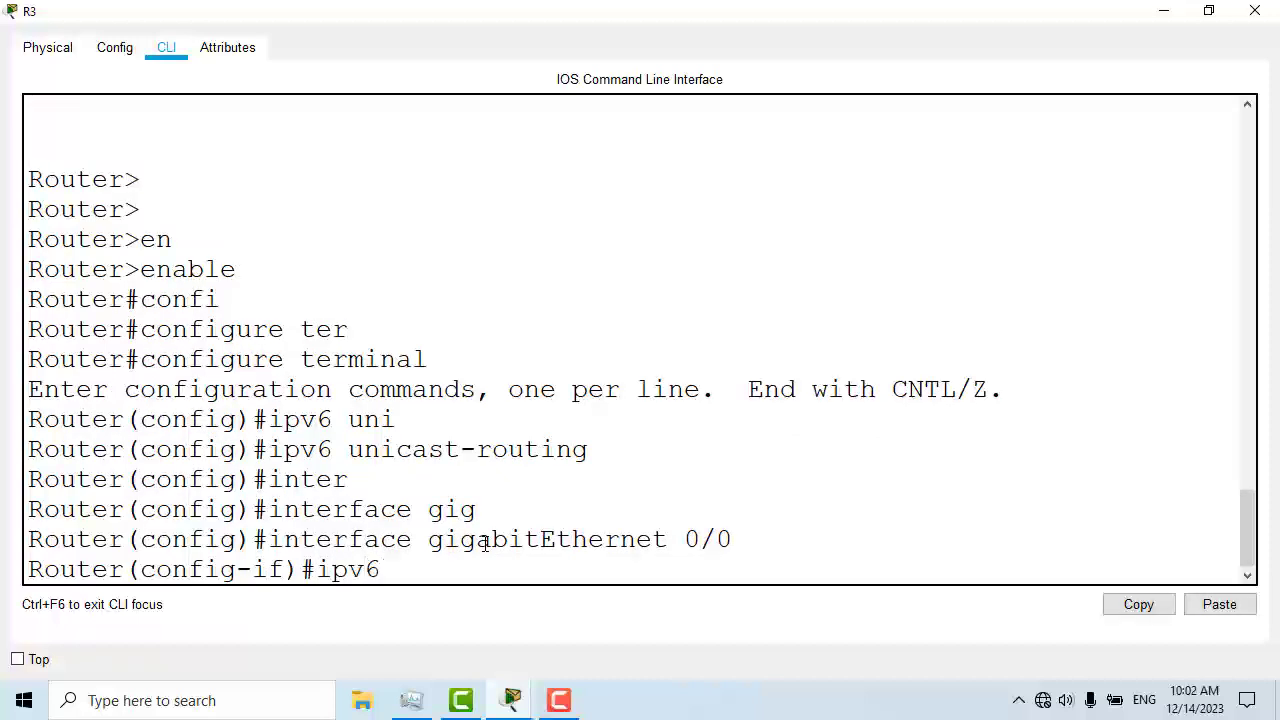
pyautogui.write(' add')
pyautogui.press('Tab')
pyautogui.write('2001:1:1:2')
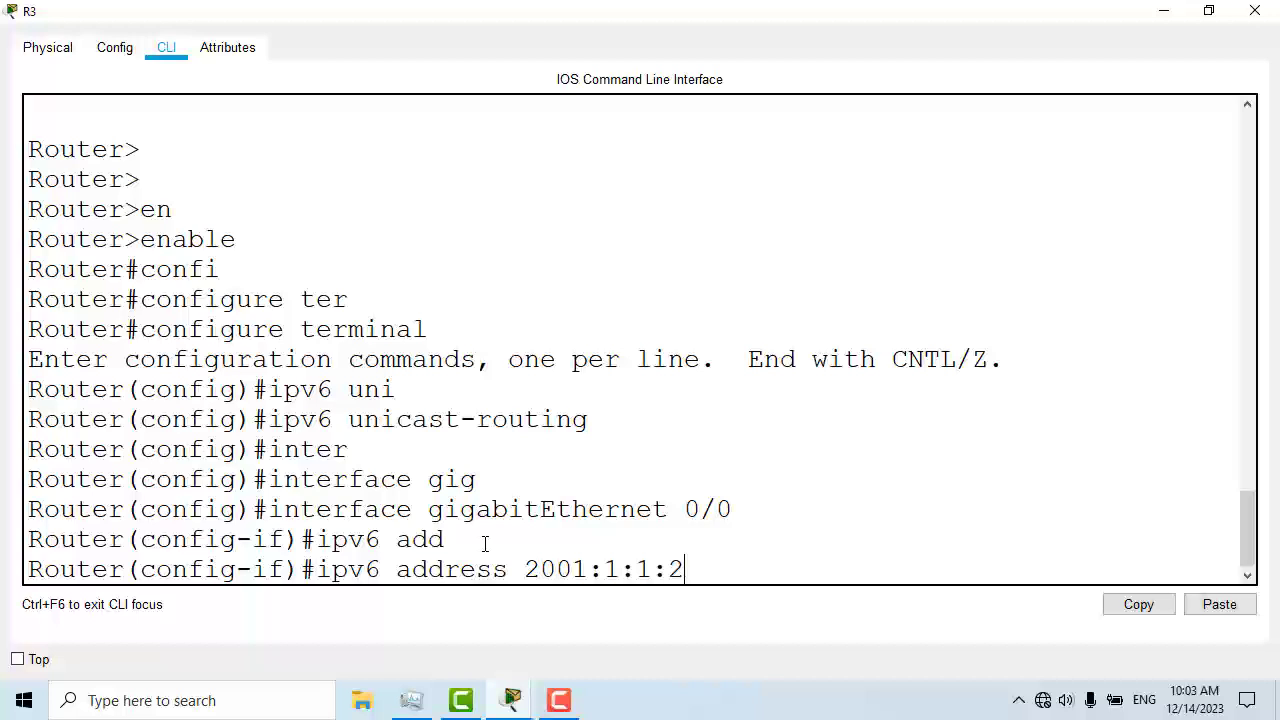
pyautogui.write(':1:1:1:2/64')
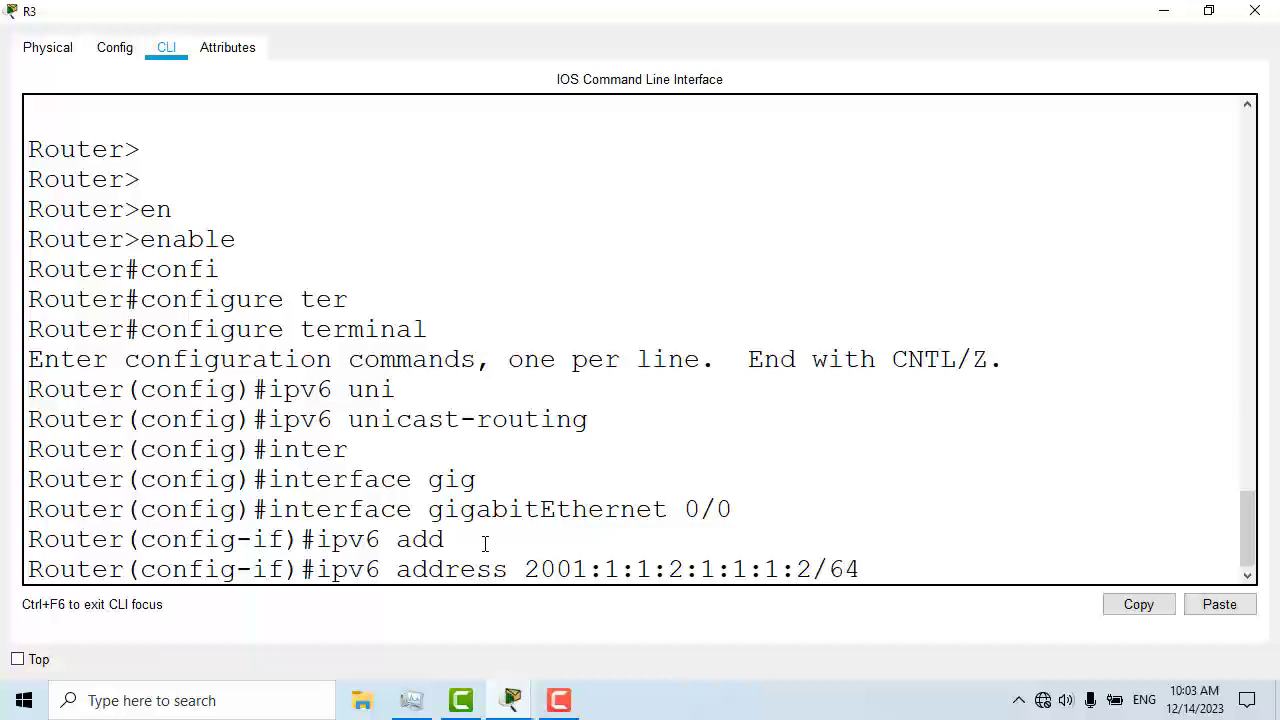
pyautogui.press('Return')
# Bring up R3's gigabitEthernet 0/0 interface with no shutdown
pyautogui.write('no shut')
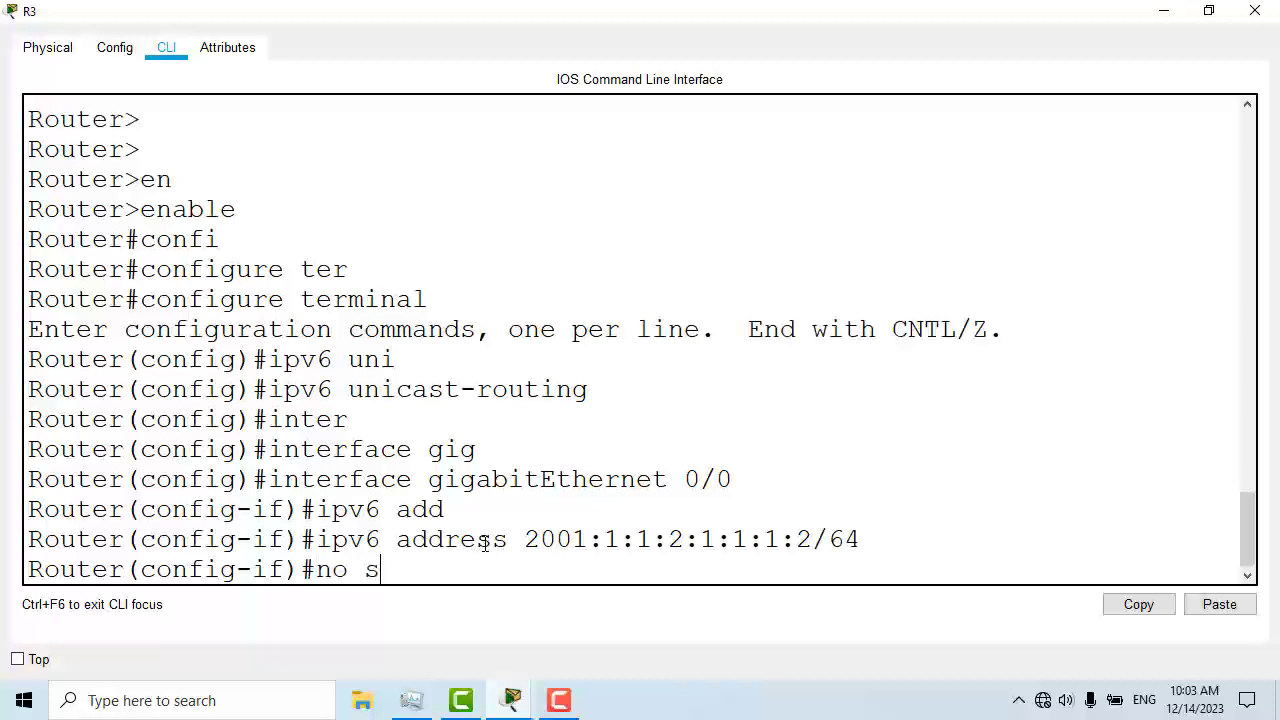
pyautogui.press('Tab')
pyautogui.press('Return')
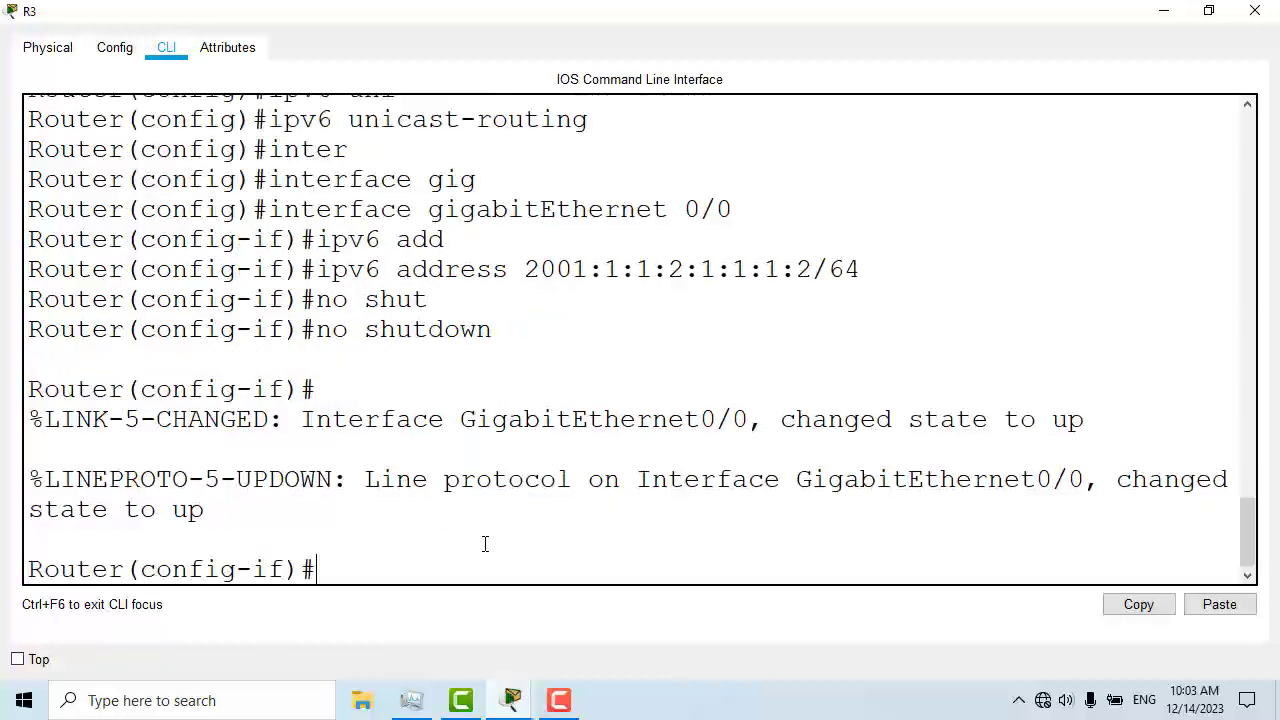
pyautogui.press('Return')
pyautogui.press('Return')
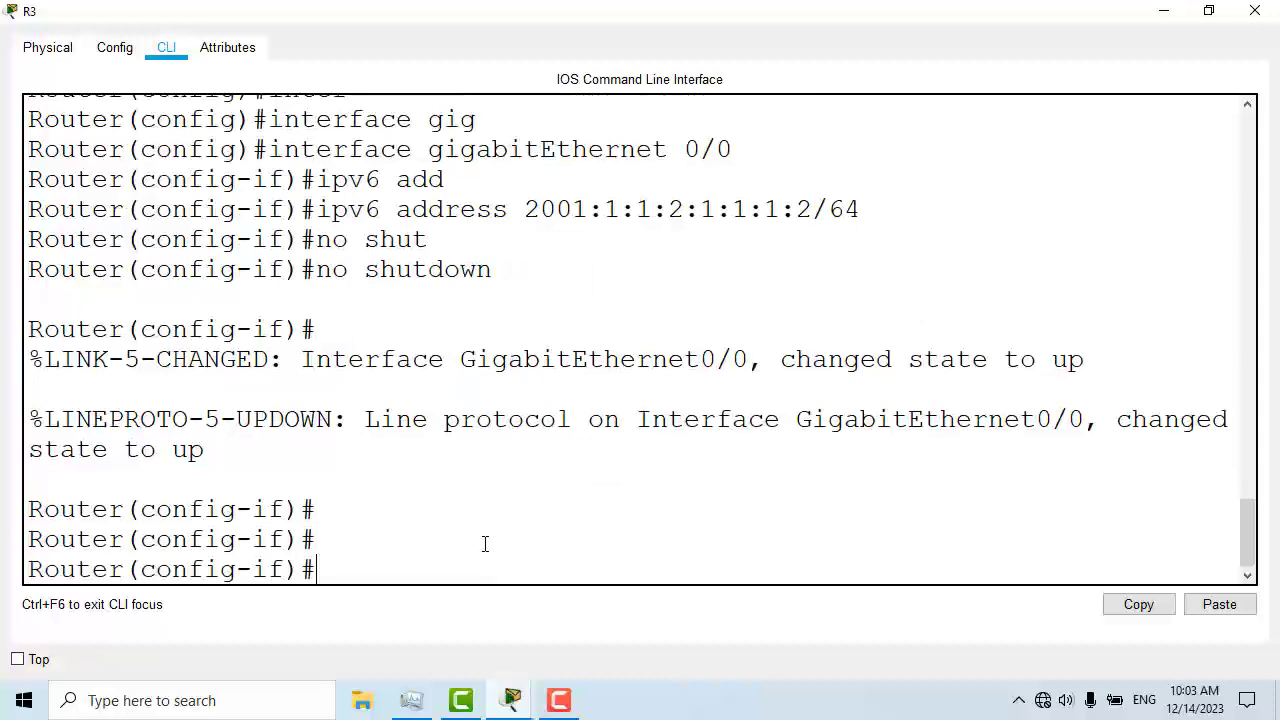
# Exit to privileged mode on R3 and check the link indicators in the topology workspace
pyautogui.write('exit')
pyautogui.press('Return')
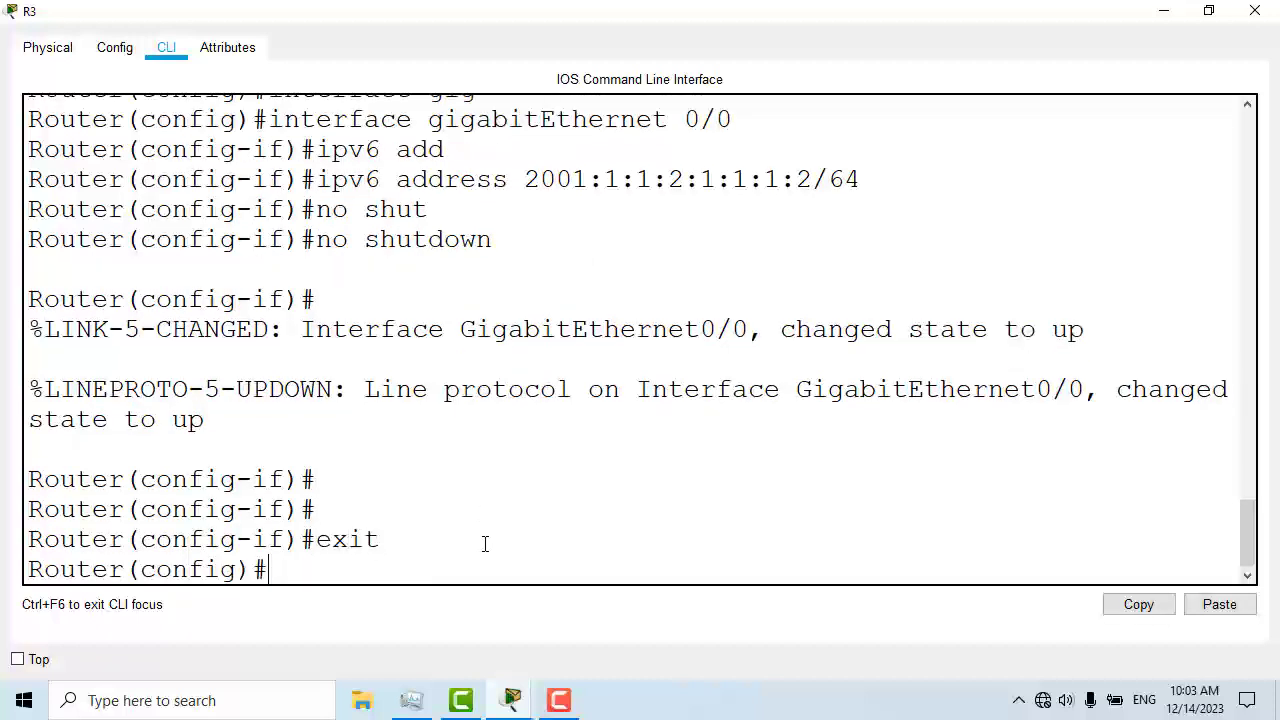
pyautogui.write('exit')
pyautogui.press('Return')
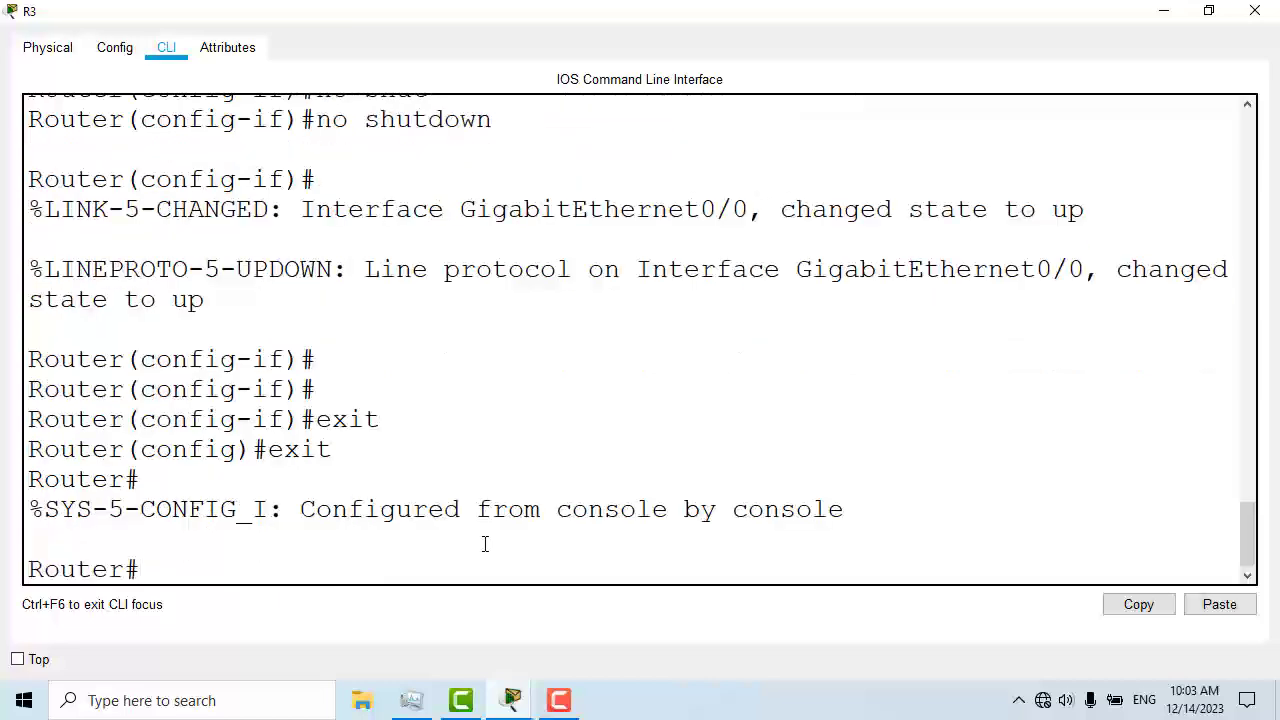
pyautogui.click(1165, 11)
pyautogui.moveTo(510, 700)
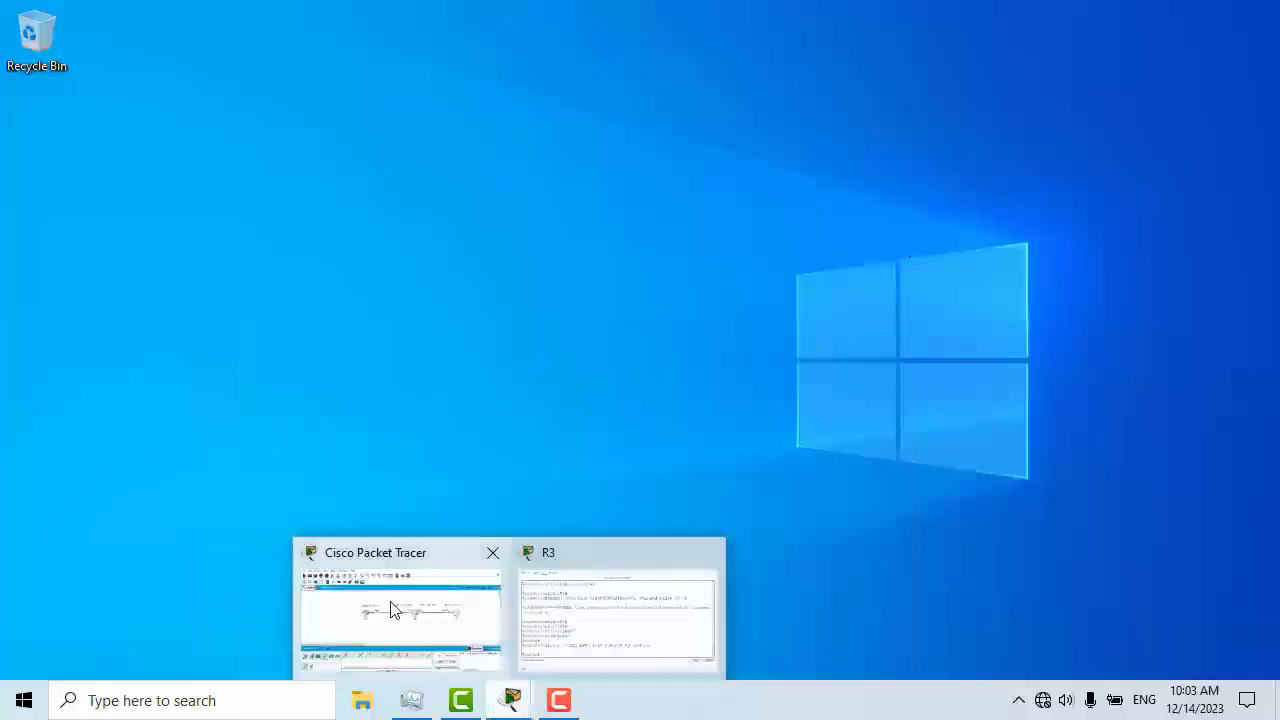
pyautogui.click(400, 610)
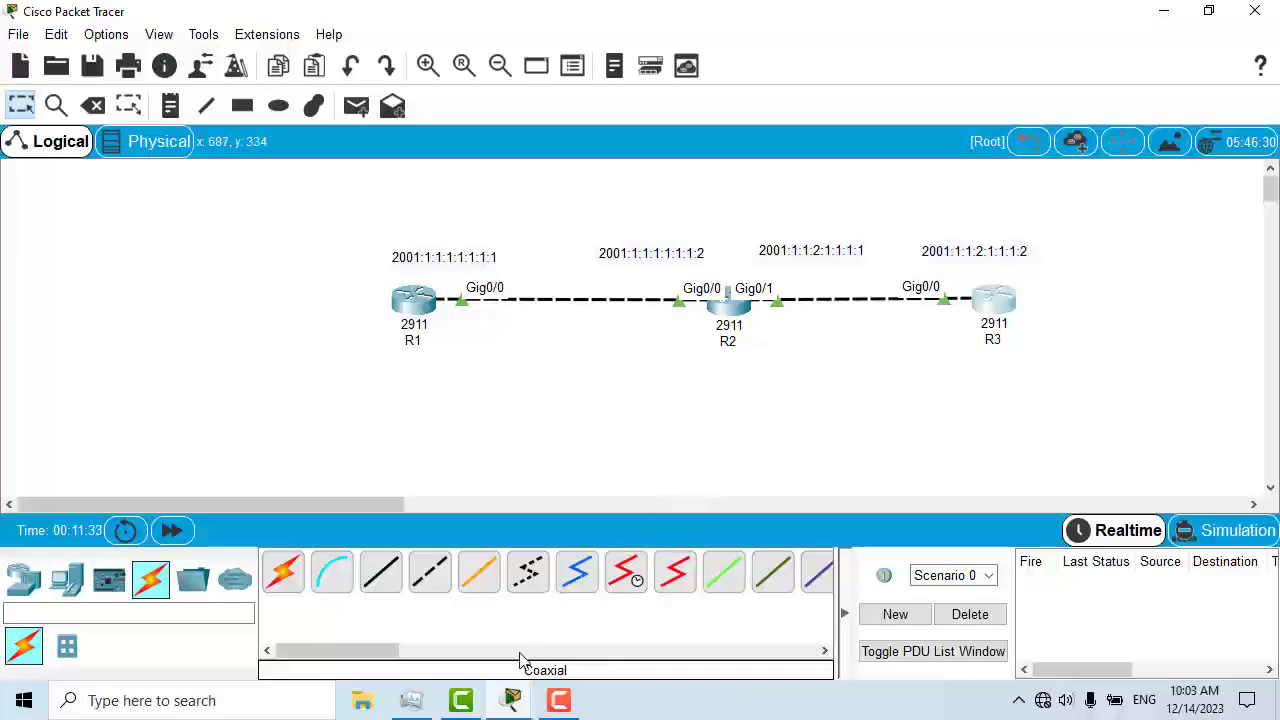
# Return to R3's command line and reopen global configuration mode with configure terminal
pyautogui.click(511, 700)
pyautogui.click(611, 615)
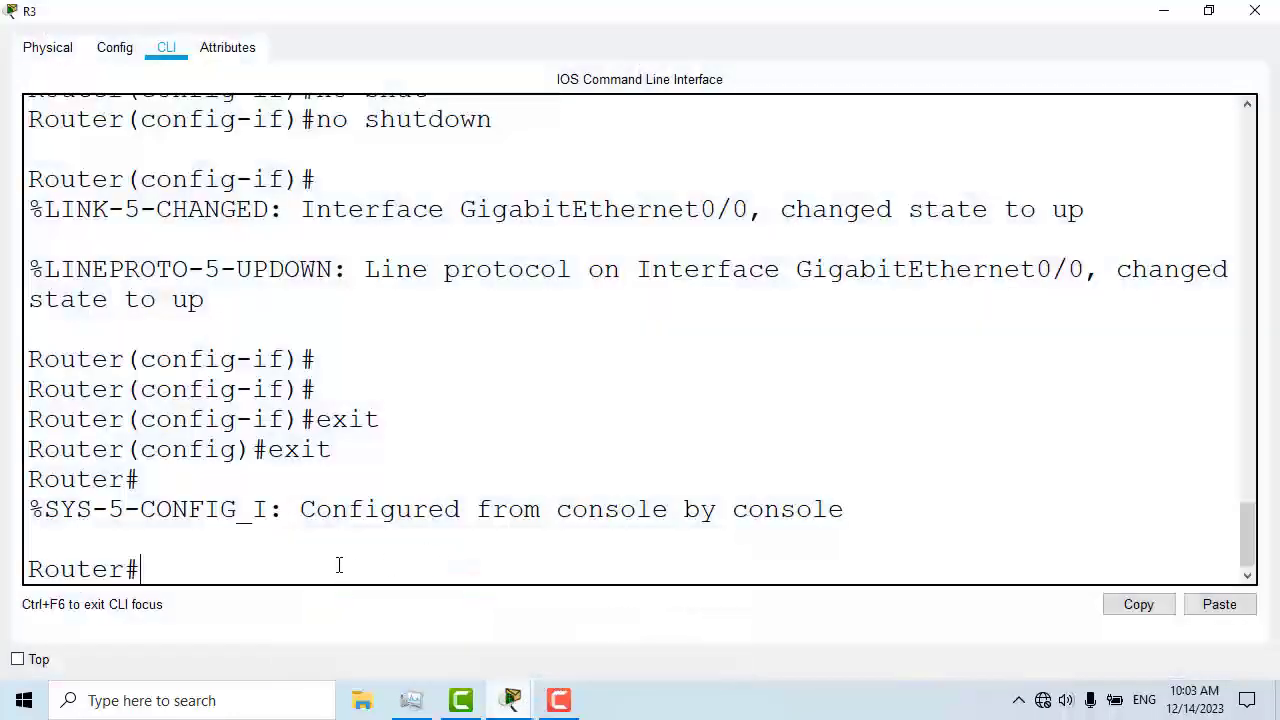
pyautogui.write('confi')
pyautogui.press('Tab')
pyautogui.write('ter')
pyautogui.press('Tab')
pyautogui.press('Return')
# Set the router's hostname to R3 and exit global configuration mode
pyautogui.write('host')
pyautogui.press('Tab')
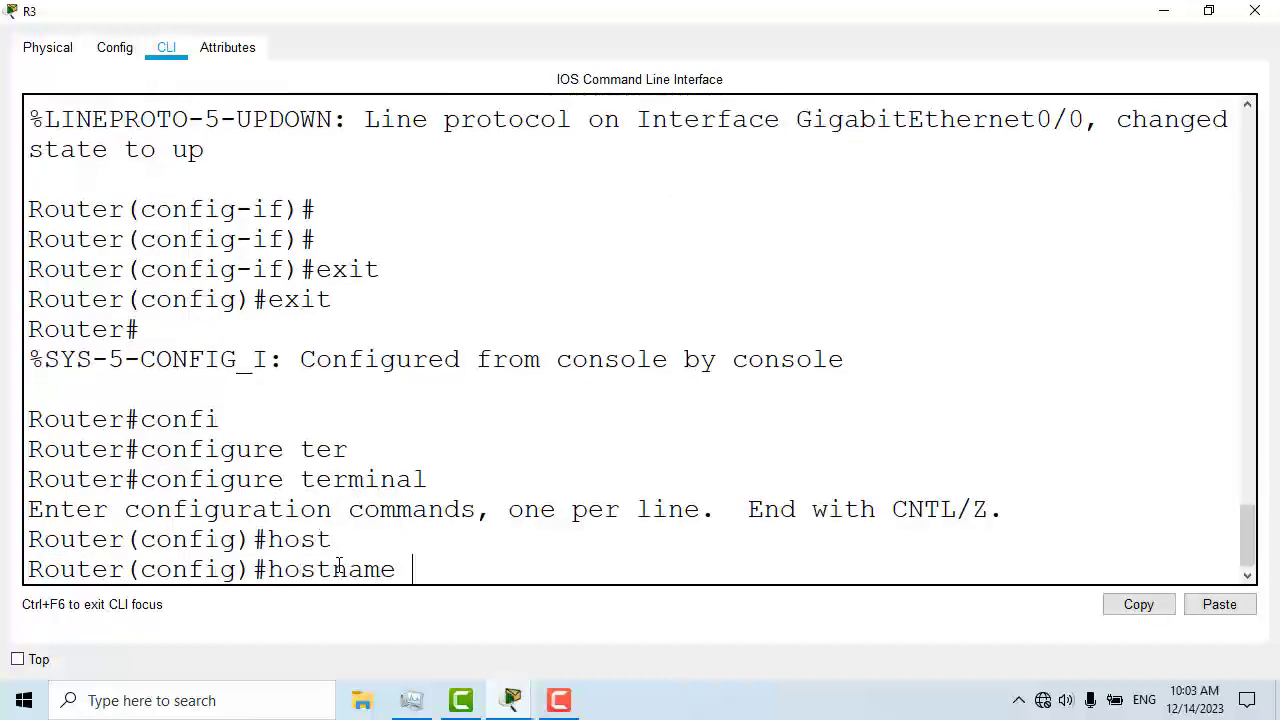
pyautogui.write('R3')
pyautogui.press('Return')
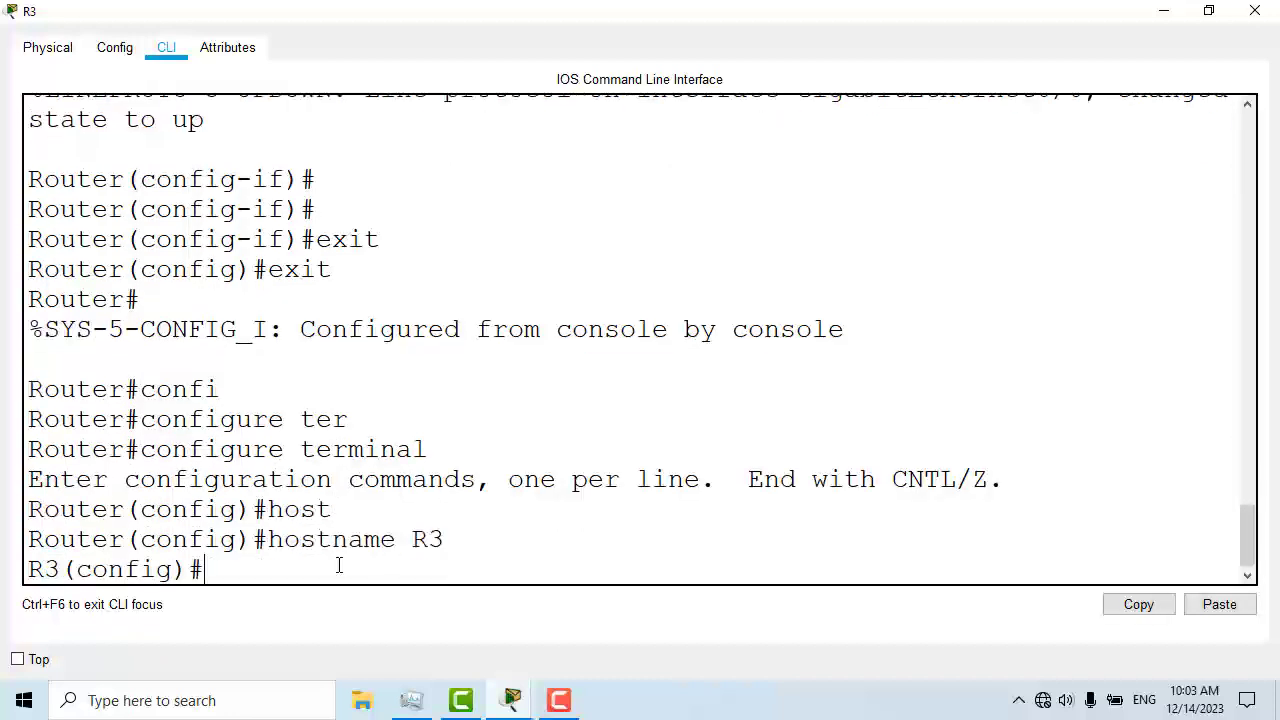
pyautogui.write('exit')
pyautogui.press('Return')
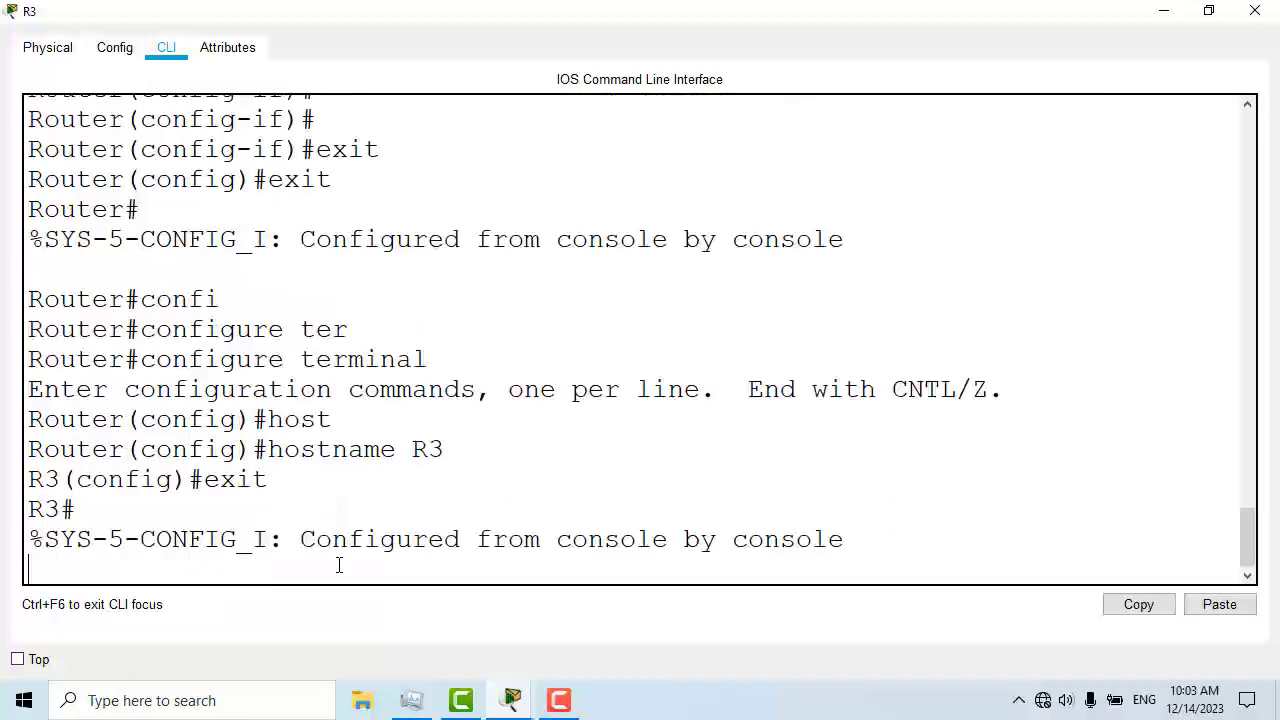
# List the available show ipv6 options on R3 with show ipv6 ?
pyautogui.press('Return')
pyautogui.press('Return')
pyautogui.write('d')
pyautogui.press('BackSpace')
pyautogui.write('show ipv6')
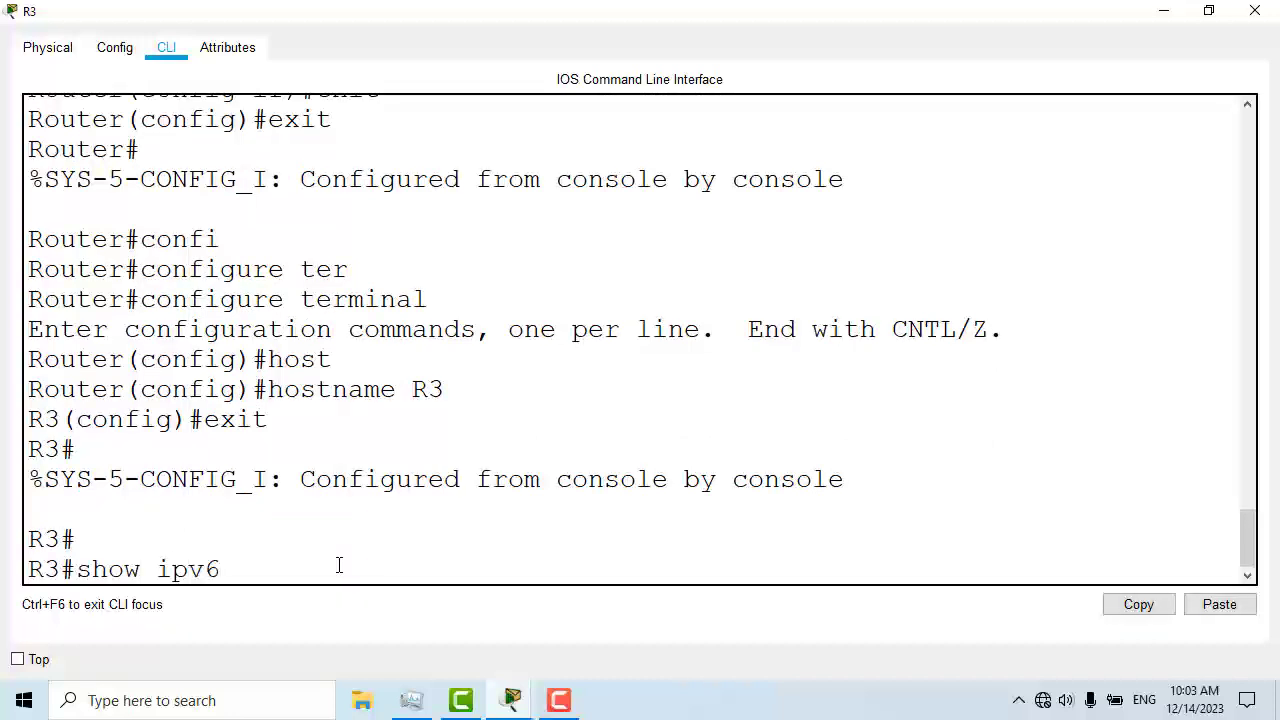
pyautogui.write(' ?')
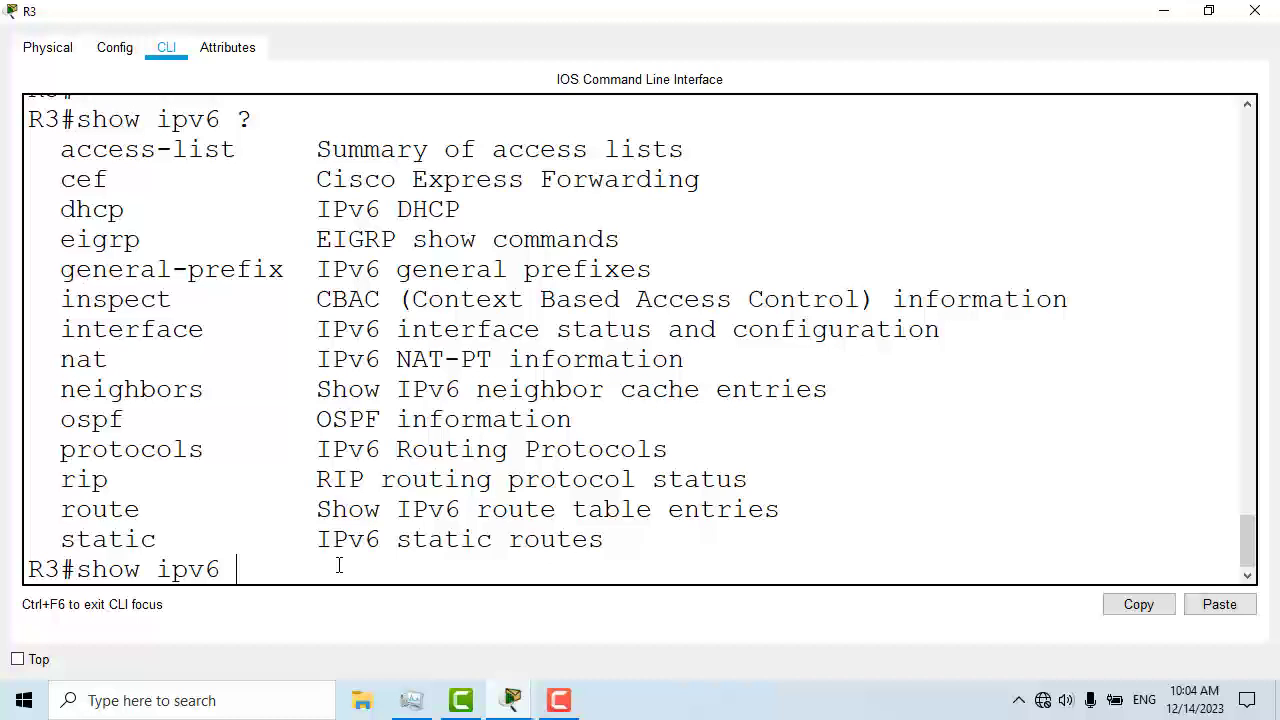
# Restore and enlarge R3's window, and display its IPv6 interface details with show ipv6 interface
pyautogui.doubleClick(540, 20)
pyautogui.moveTo(955, 292); pyautogui.dragTo(1273, 291)
pyautogui.moveTo(1248, 366); pyautogui.dragTo(1250, 440)
pyautogui.write('inter')
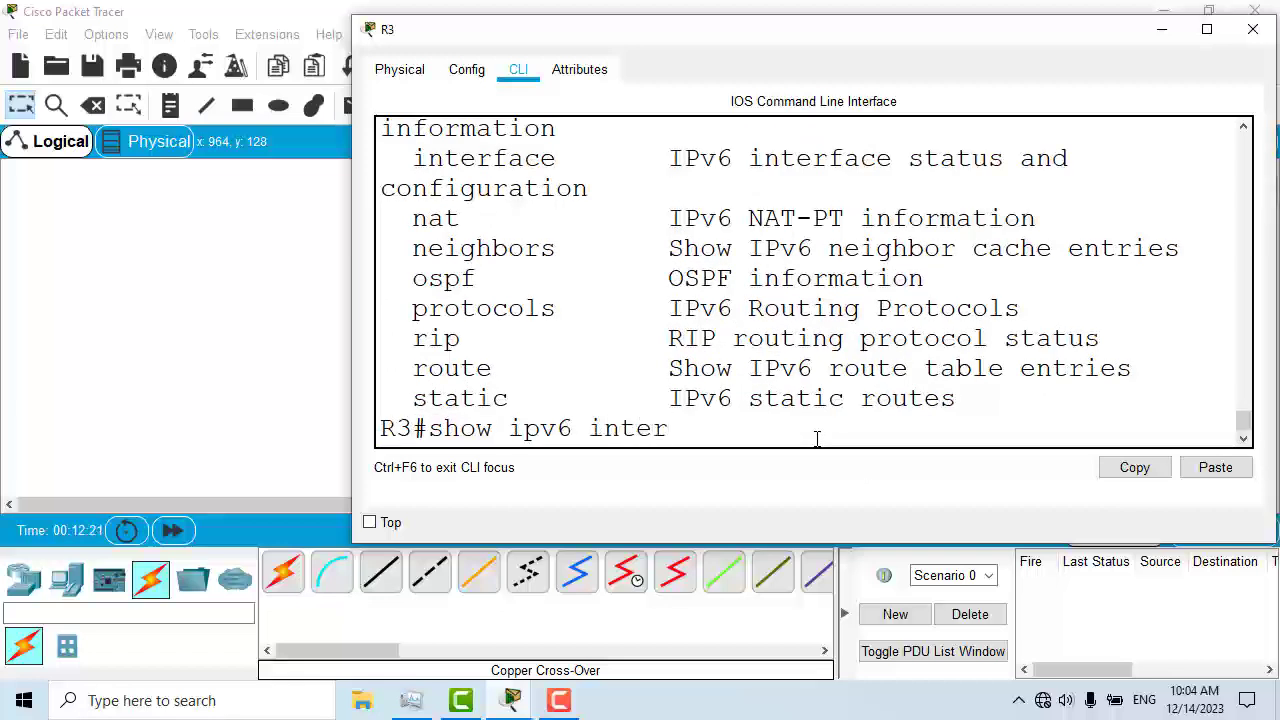
pyautogui.press('Tab')
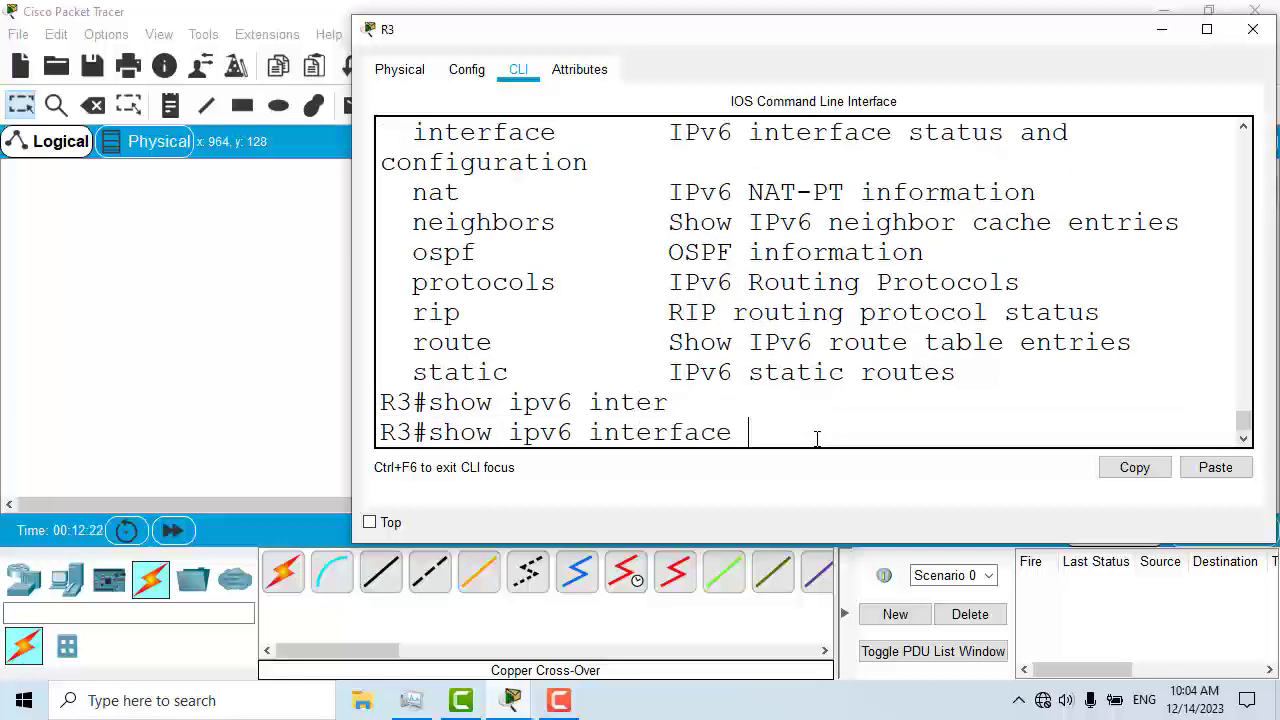
pyautogui.press('Return')
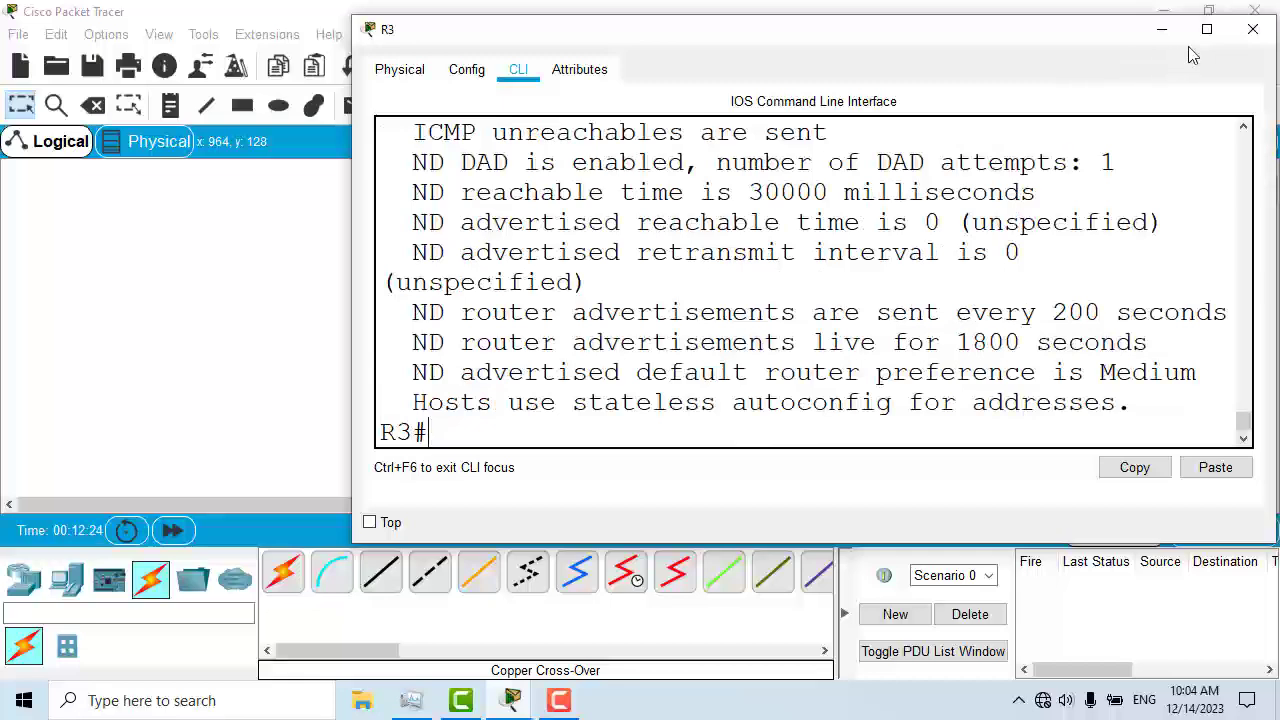
# Examine the global unicast address, subnet prefix and link-local address in R3's maximized show ipv6 interface output
pyautogui.click(1212, 33)
pyautogui.scroll(4, 627, 303)
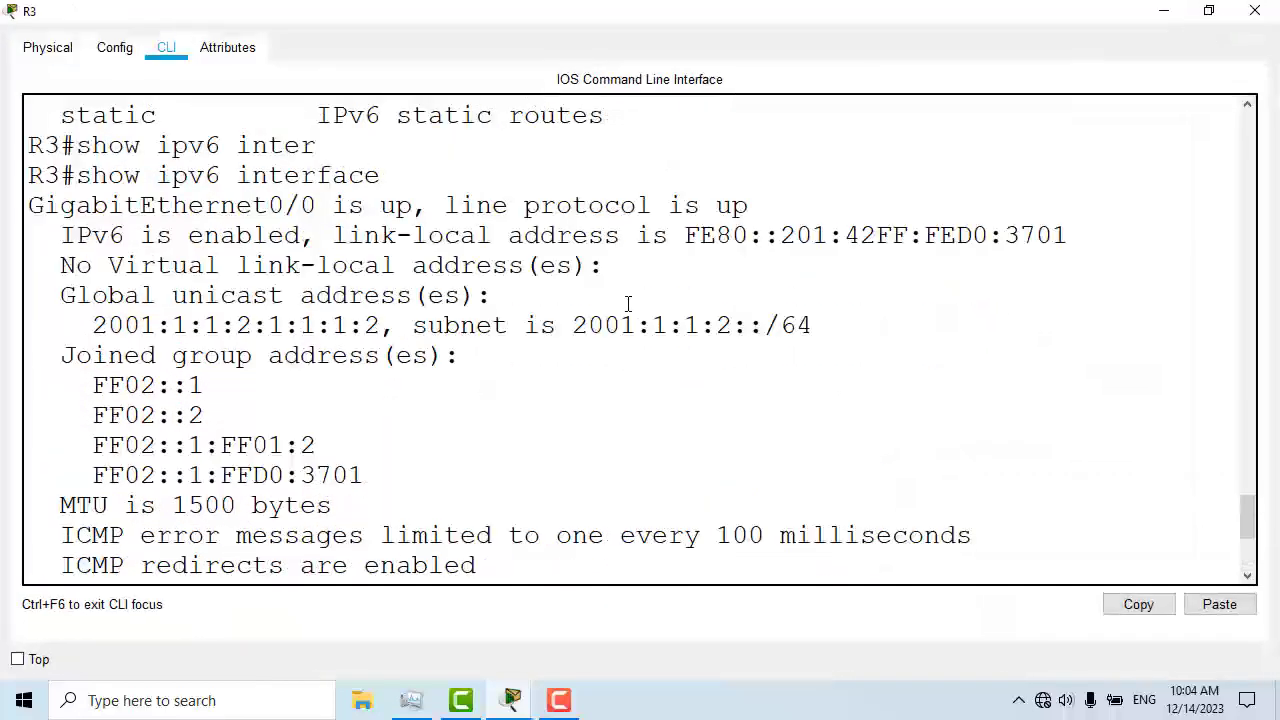
pyautogui.scroll(1, 627, 303)
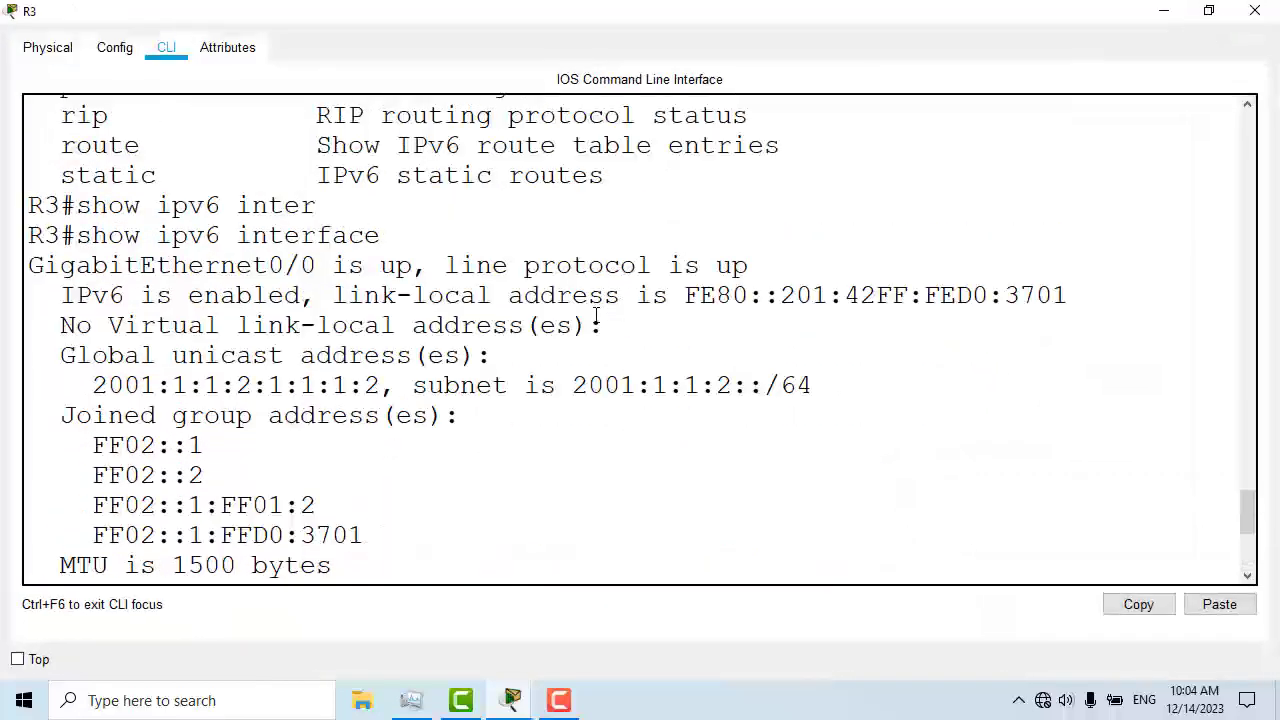
pyautogui.moveTo(92, 386); pyautogui.dragTo(386, 386)
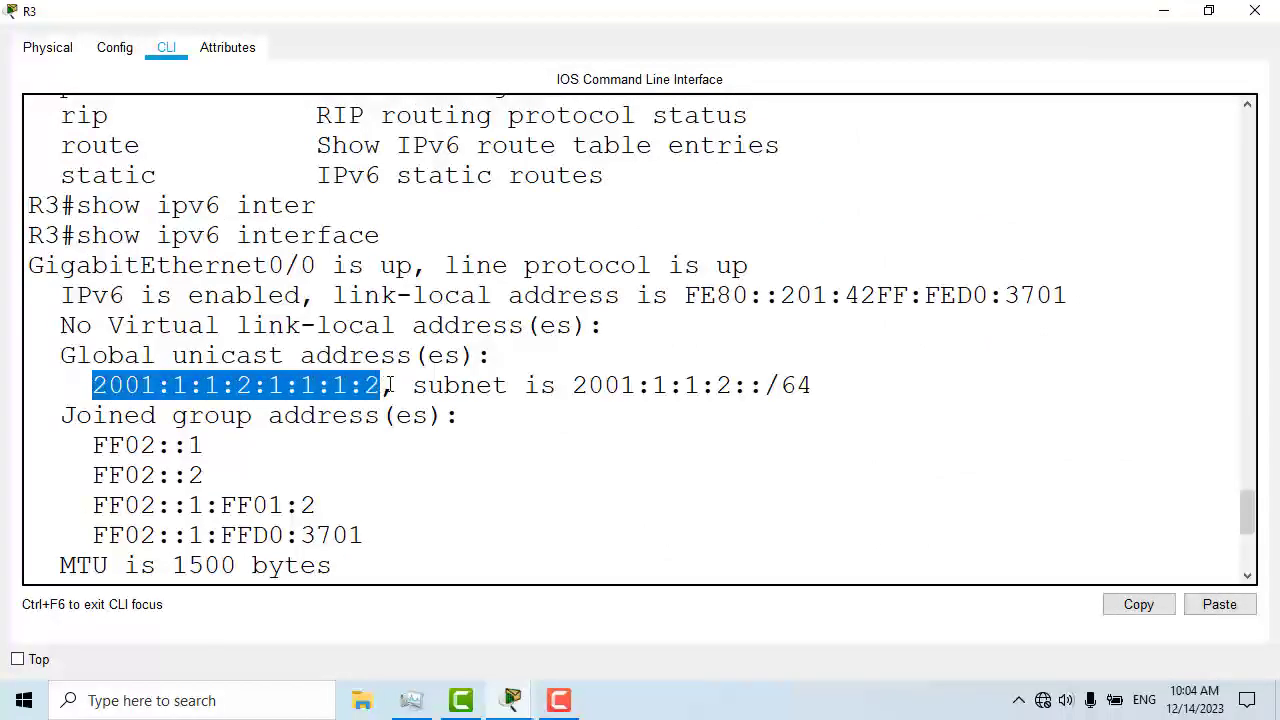
pyautogui.moveTo(557, 386); pyautogui.dragTo(765, 386)
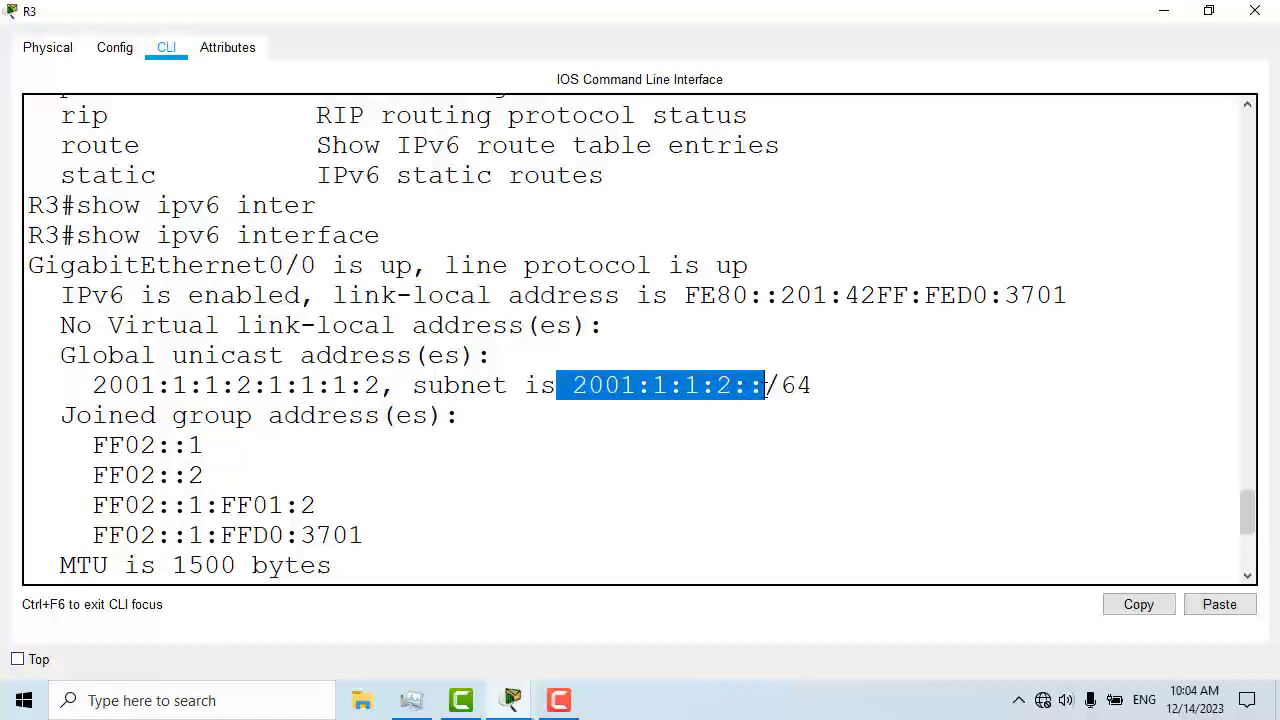
pyautogui.moveTo(781, 390); pyautogui.dragTo(827, 391)
pyautogui.moveTo(557, 386); pyautogui.dragTo(739, 392)
pyautogui.click(758, 392)
pyautogui.moveTo(685, 296); pyautogui.dragTo(1066, 289)
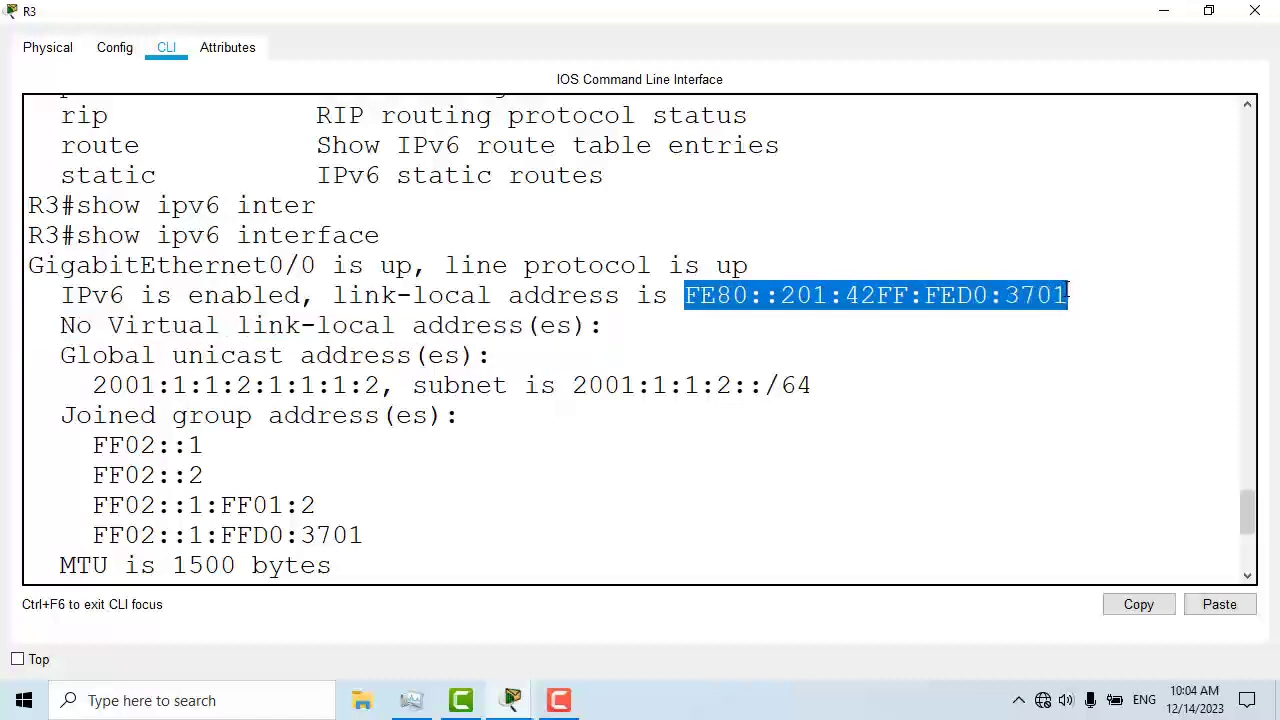
pyautogui.scroll(-2, 550, 467)
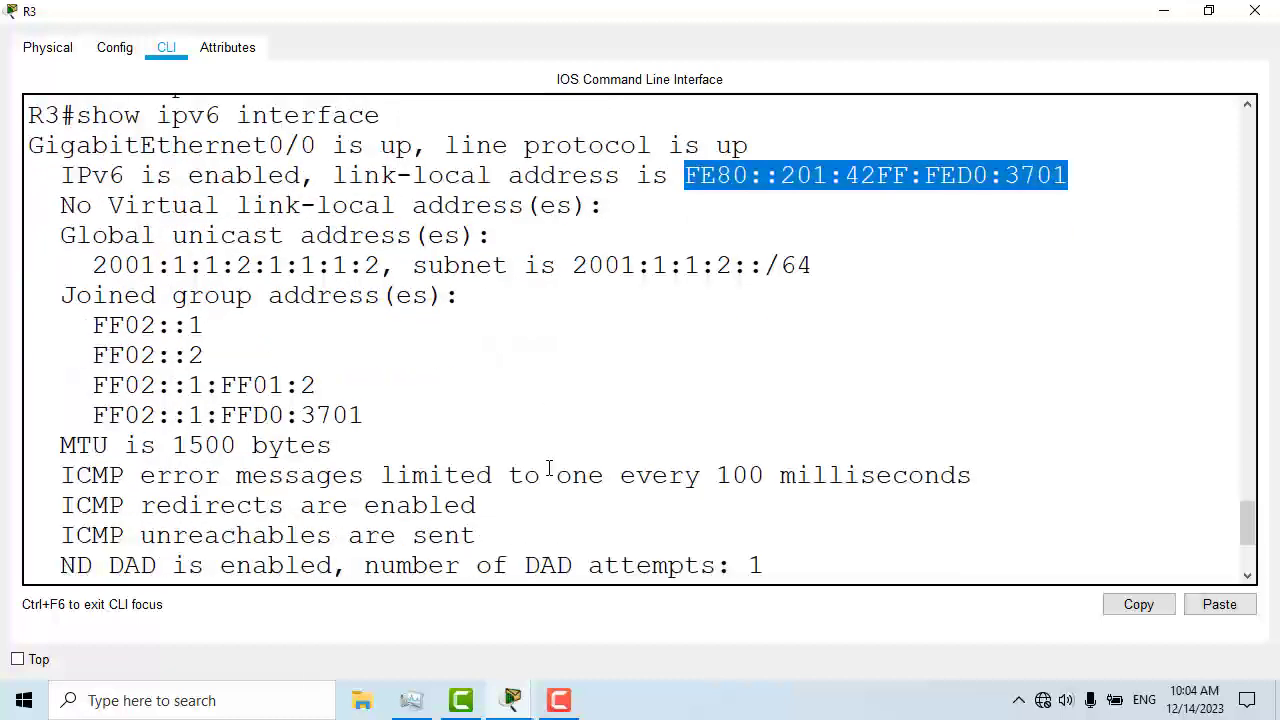
pyautogui.scroll(6, 550, 467)
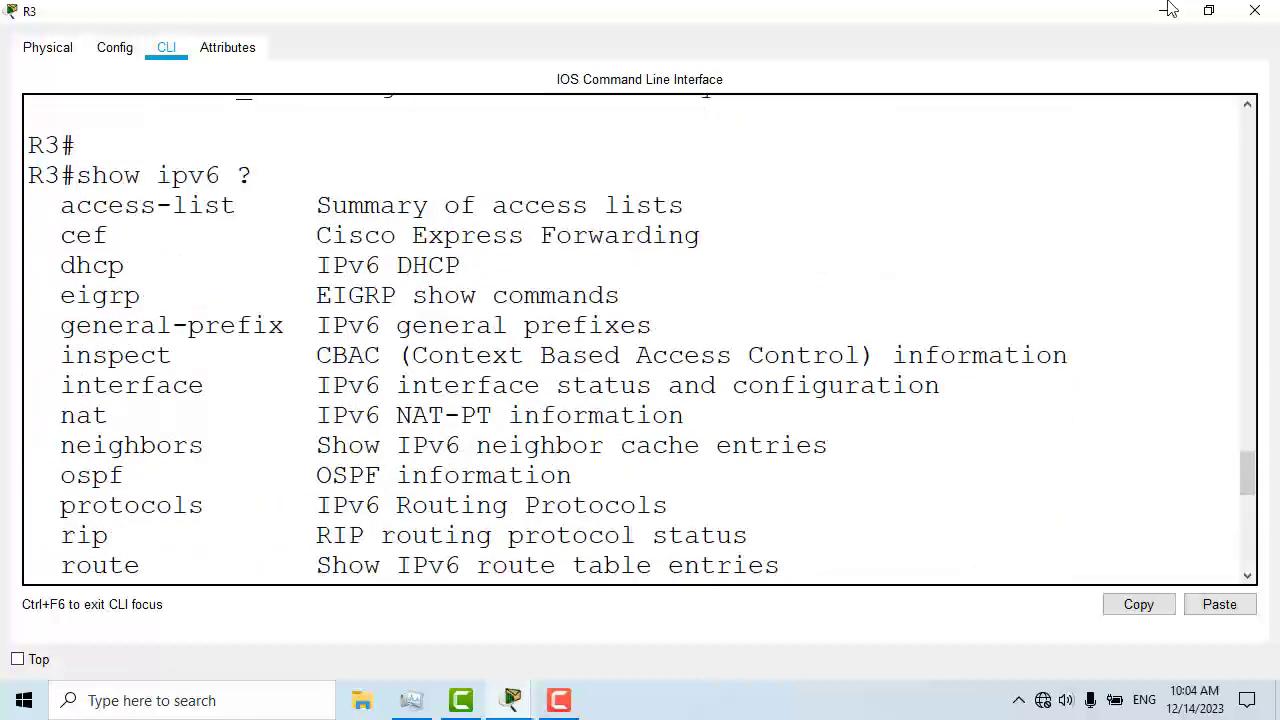
# Close R3's window, open R1's command line, and move it aside so the R2–R3 link addresses stay in view
pyautogui.click(1255, 10)
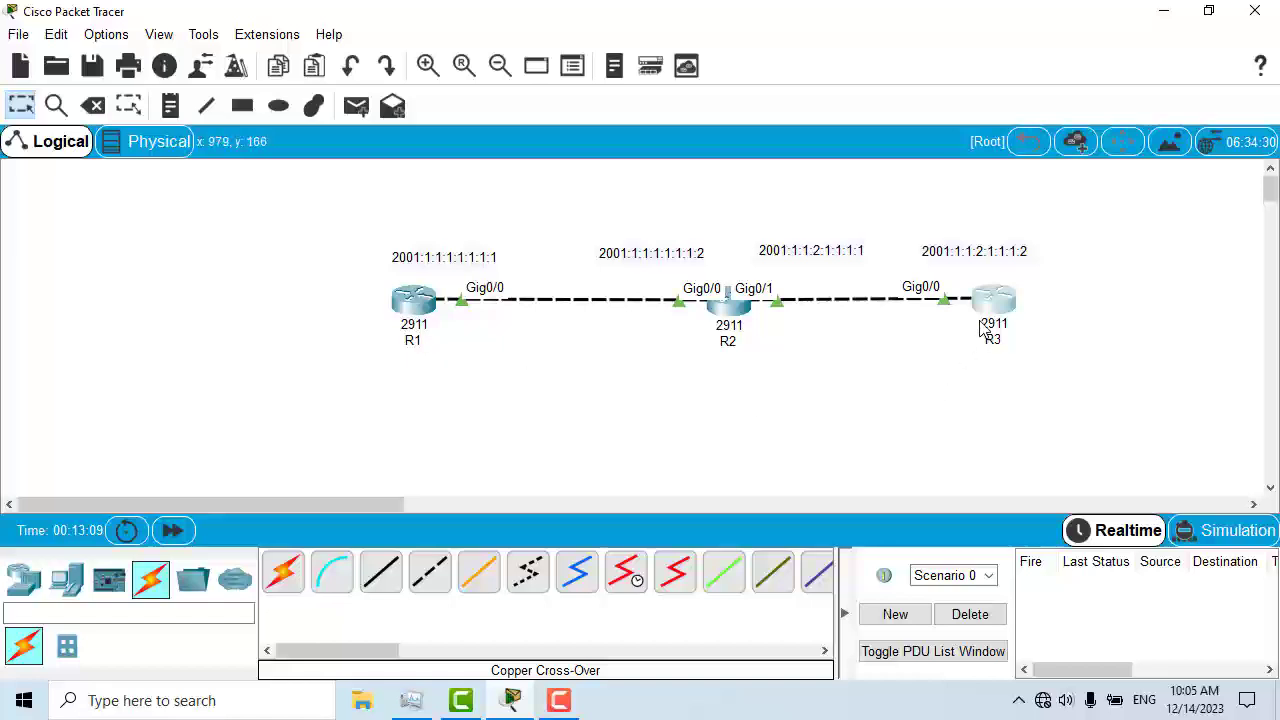
pyautogui.click(406, 302)
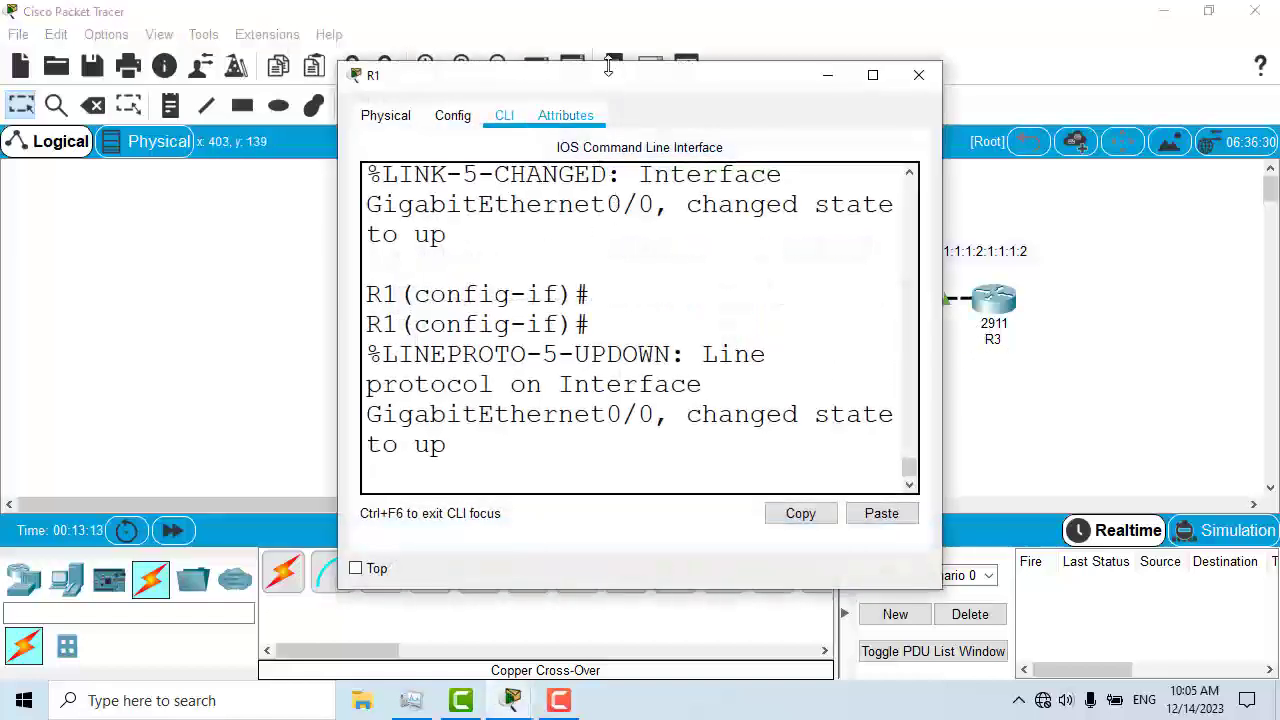
pyautogui.moveTo(594, 77); pyautogui.dragTo(350, 82)
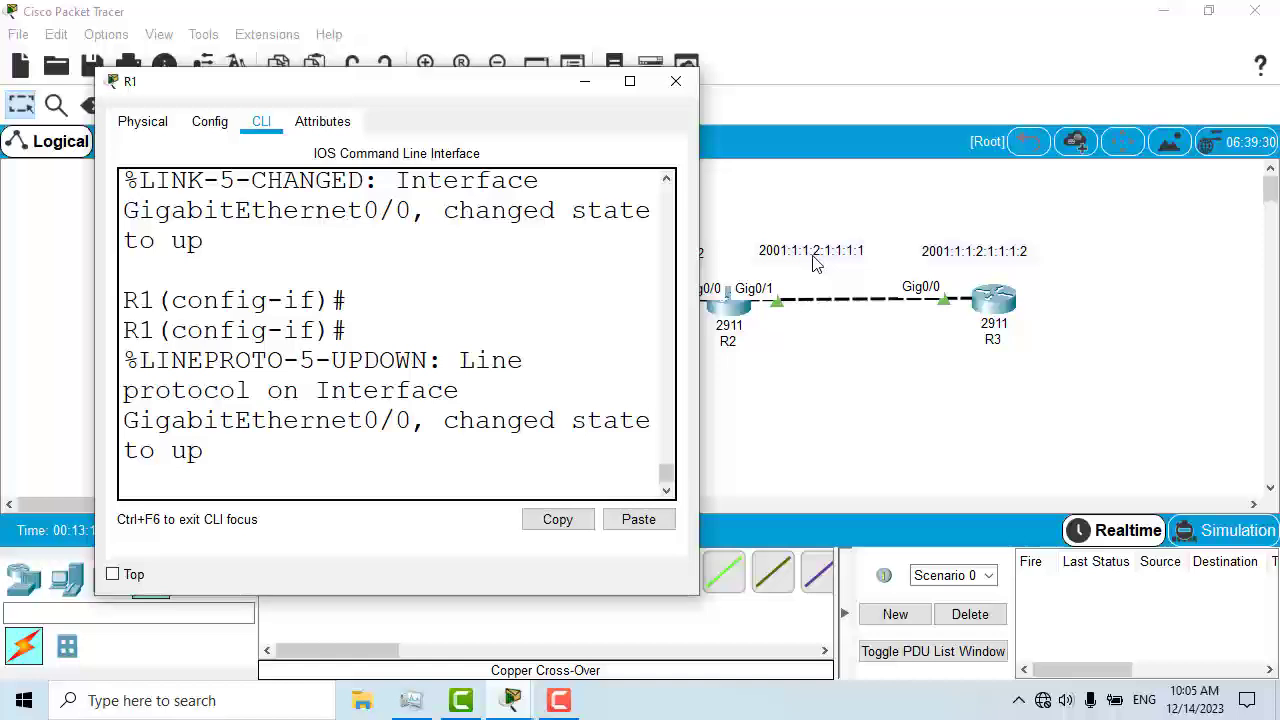
# Maximize R1's window and leave GigabitEthernet0/0 interface configuration with exit to return to global configuration mode
pyautogui.click(630, 81)
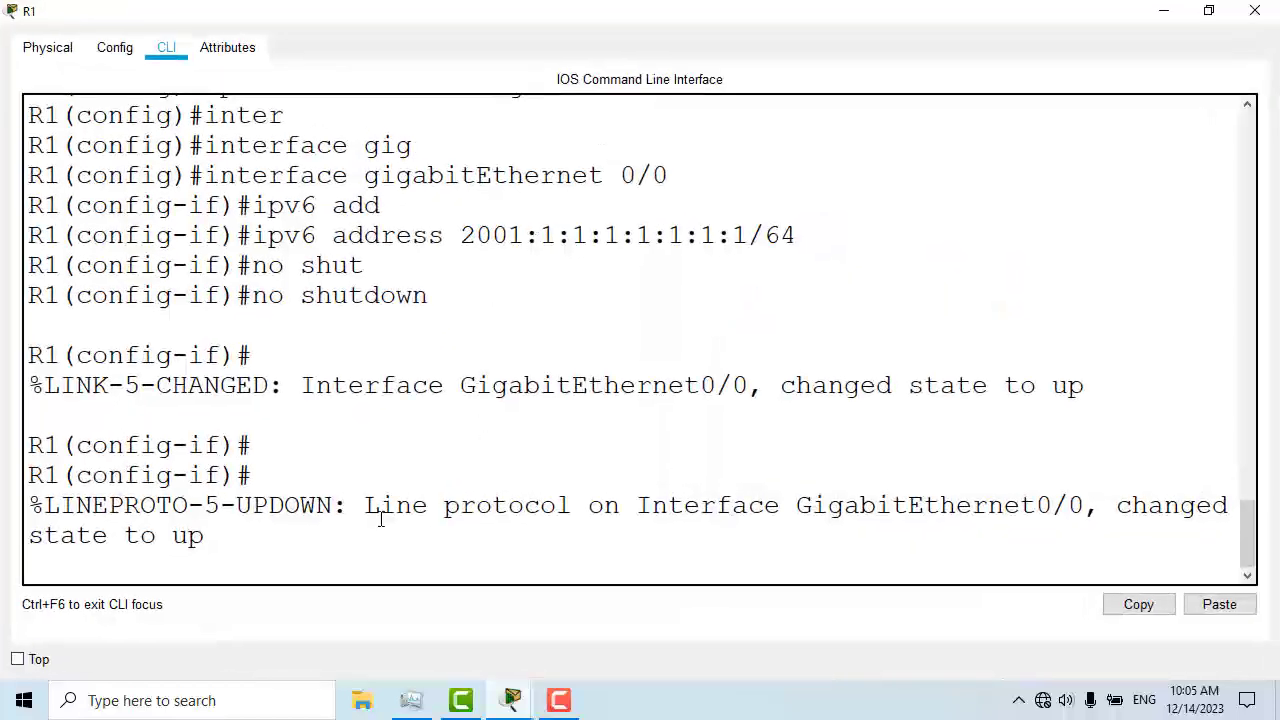
pyautogui.press('Return')
pyautogui.press('Return')
pyautogui.press('Return')
pyautogui.write('exit')
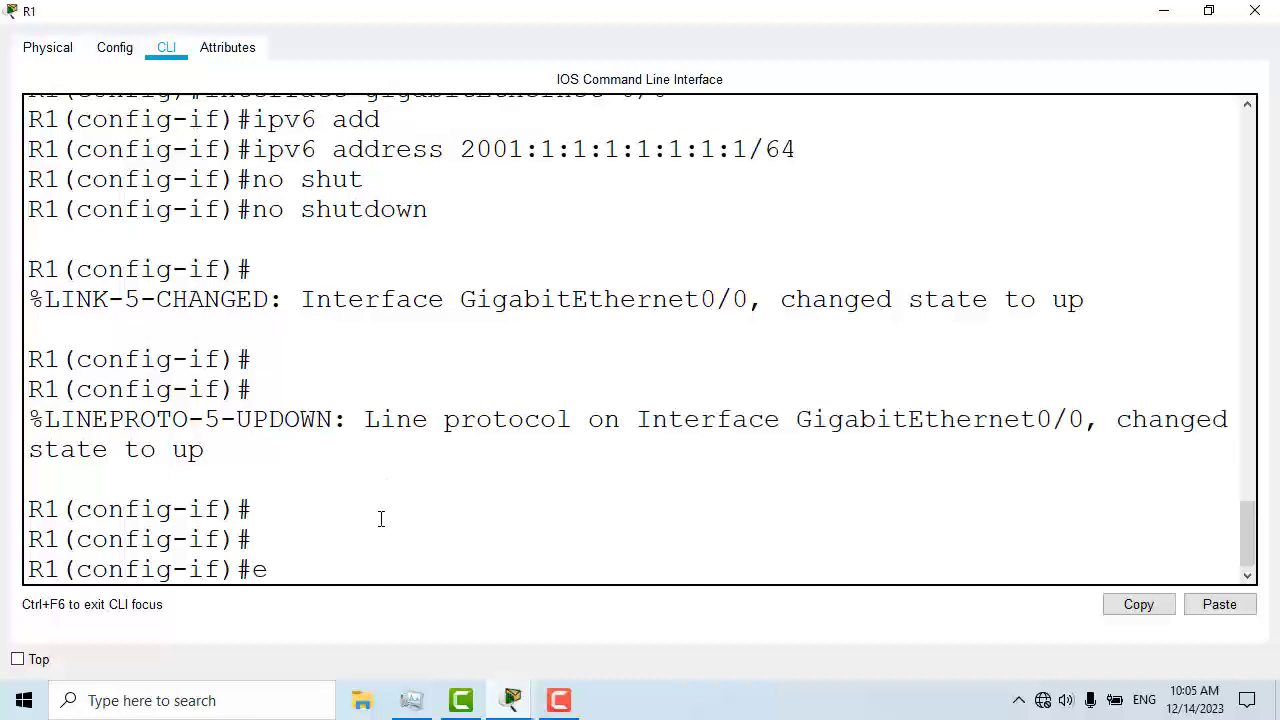
pyautogui.press('Return')
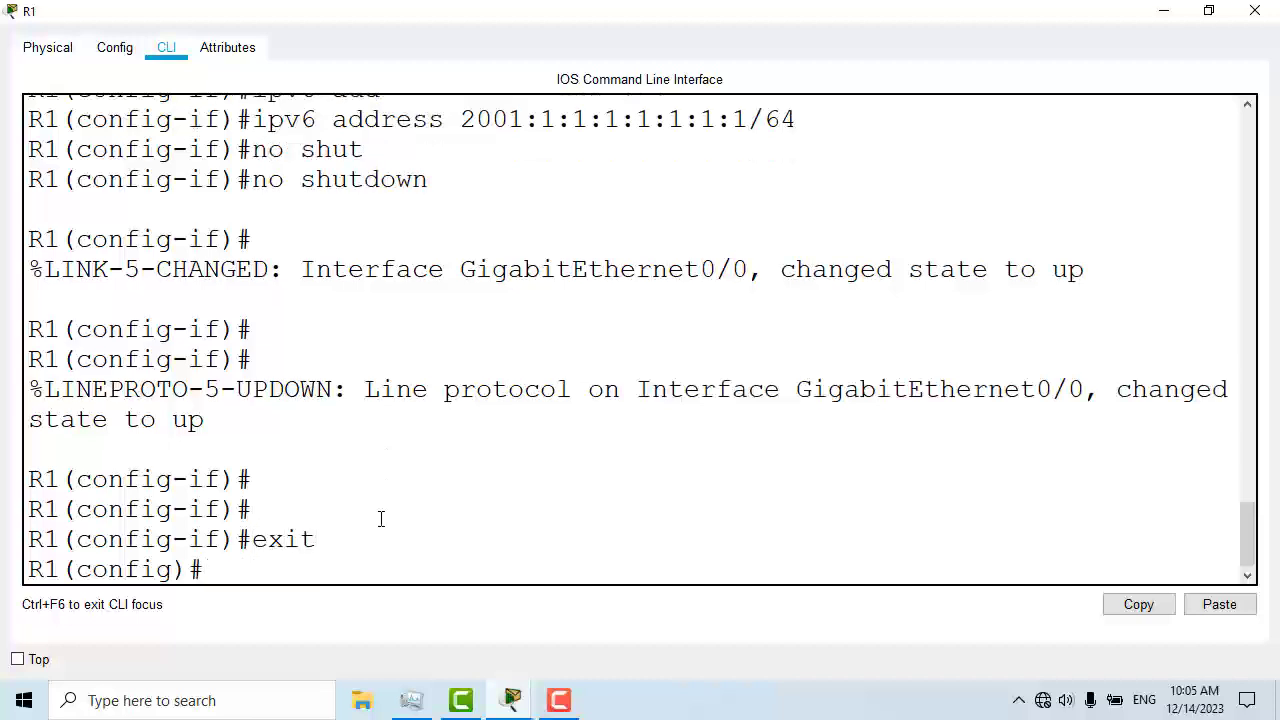
# Add a static IPv6 route on R1 to 2001:1:1:2::/64 with next hop 2001:1:1:1:1:1:1:2, checking R2's address in the topology
pyautogui.write('ipv6 route')
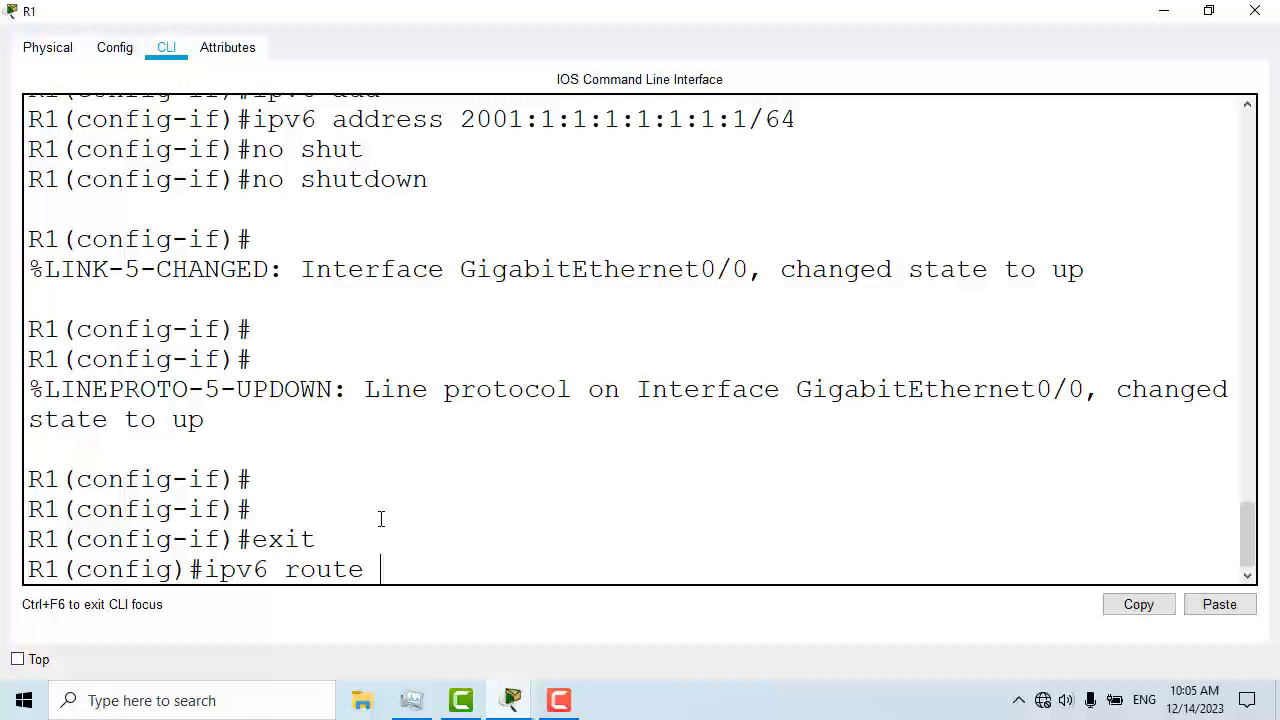
pyautogui.write(' 2001:1:1:2')
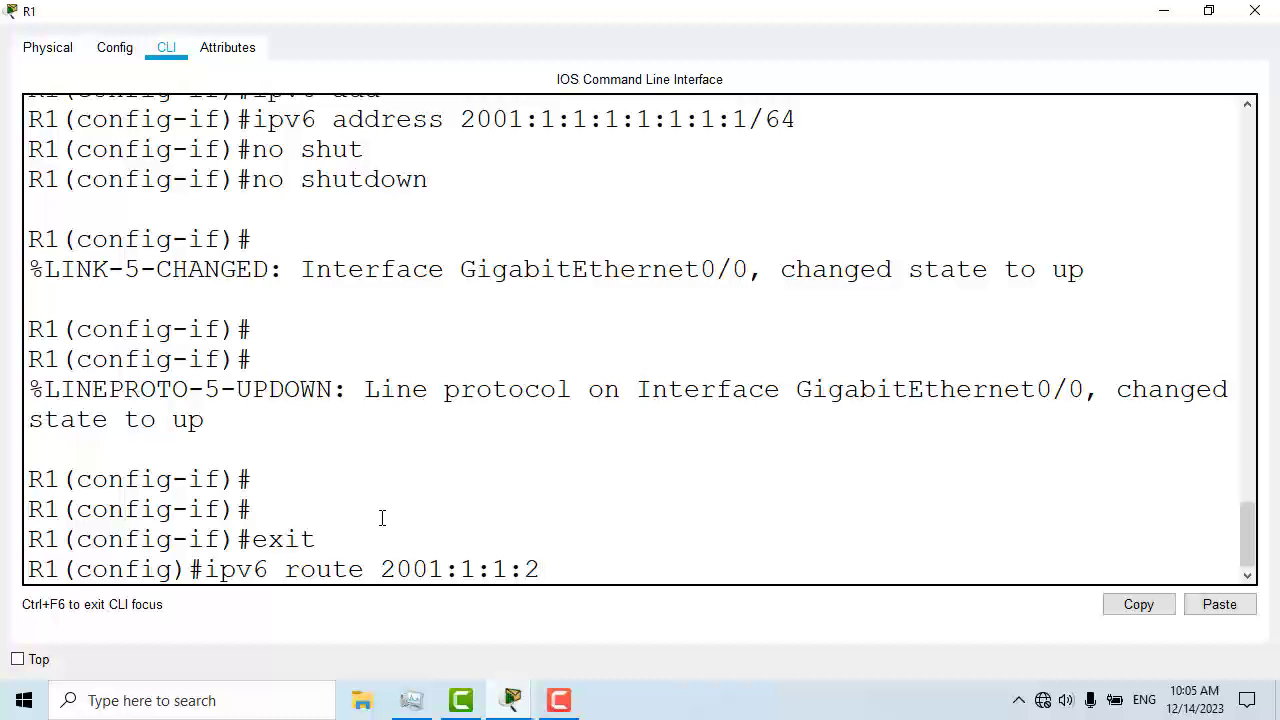
pyautogui.write('::/64')
pyautogui.click(496, 697)
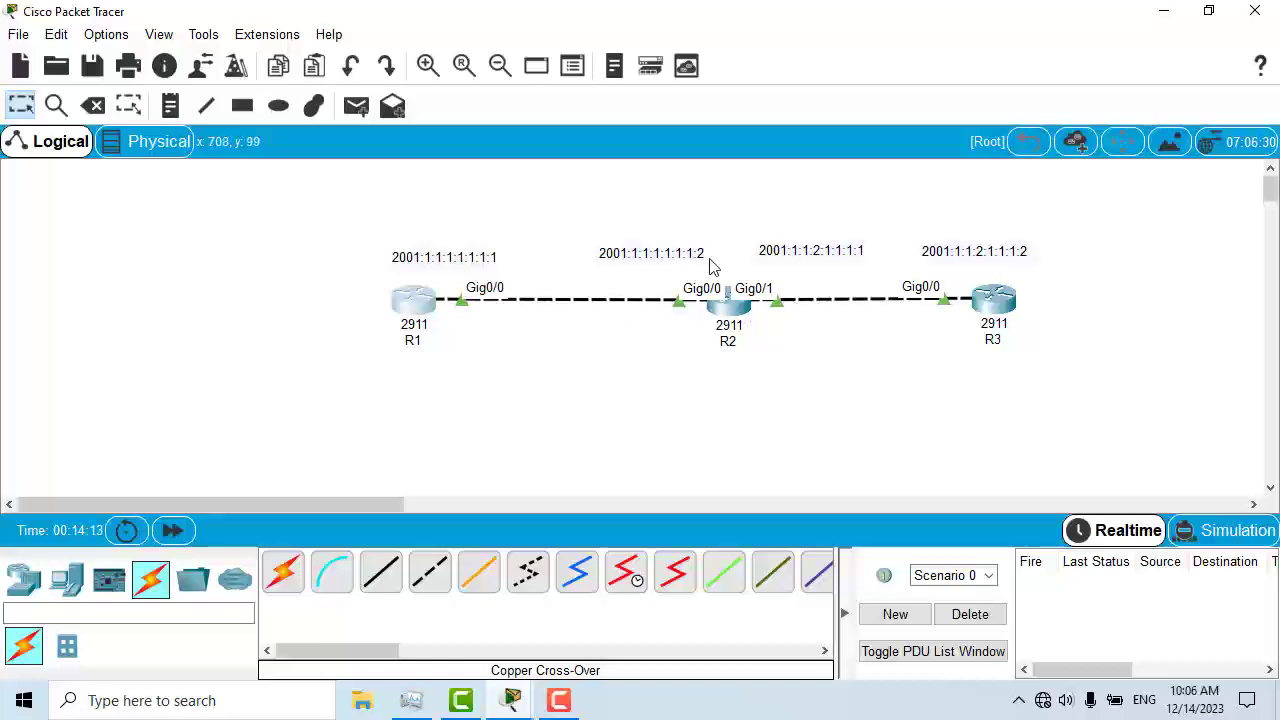
pyautogui.moveTo(512, 705)
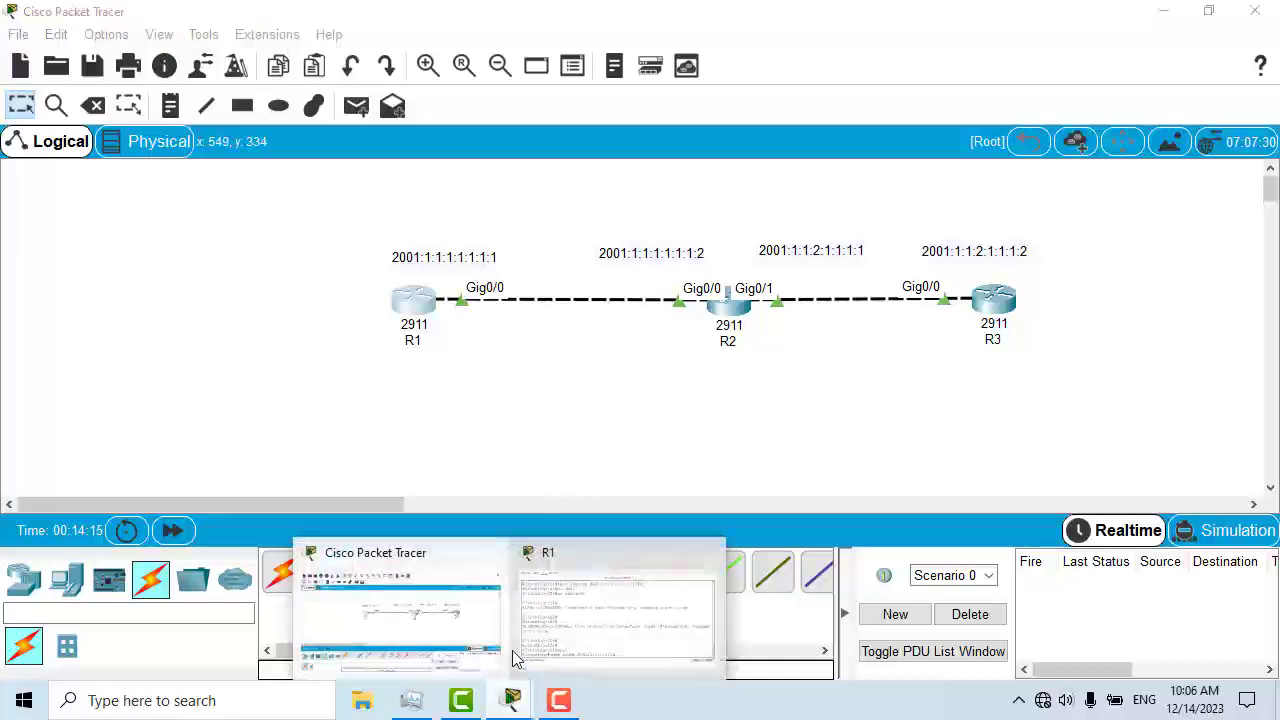
pyautogui.click(575, 625)
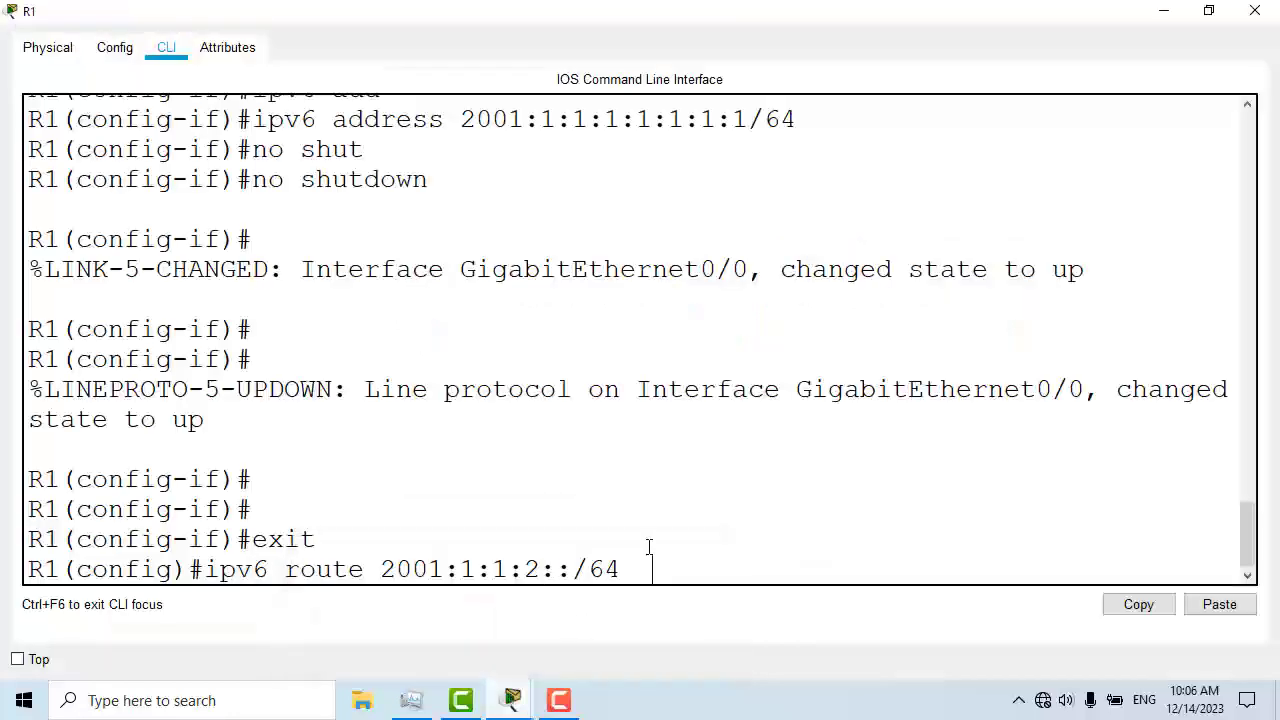
pyautogui.write('2')
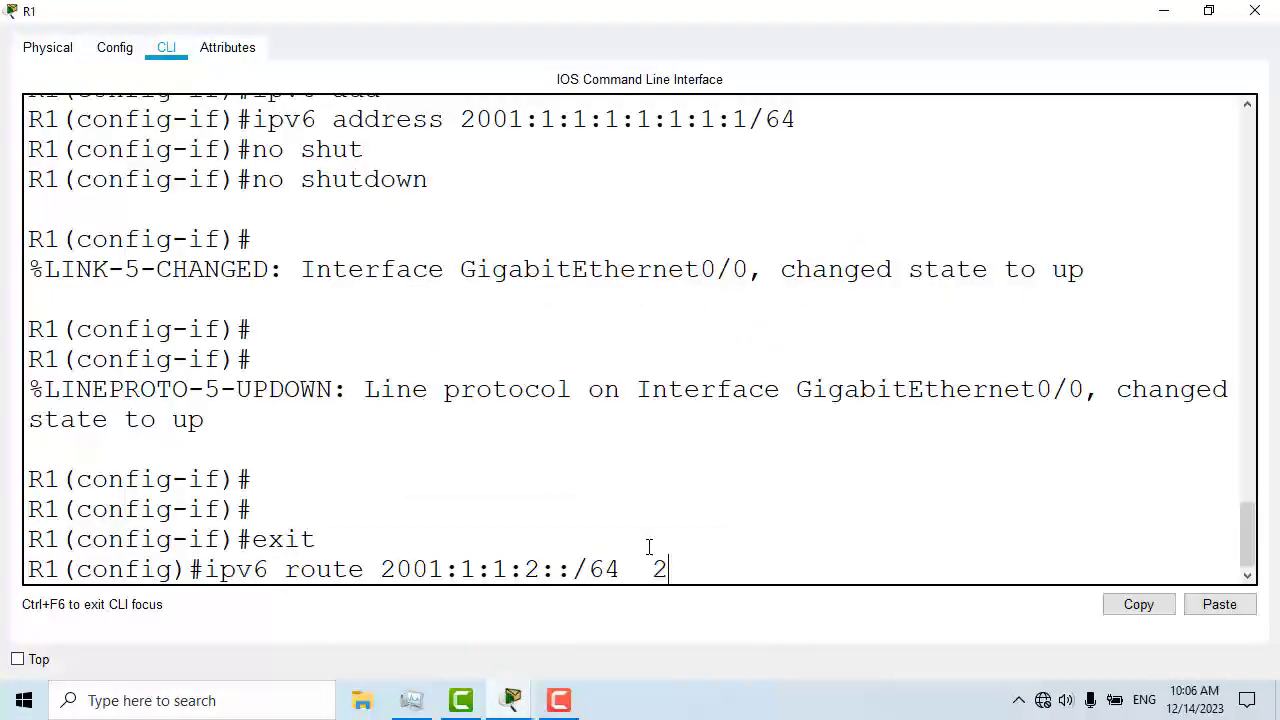
pyautogui.write('001:1:1:1:1:1:')
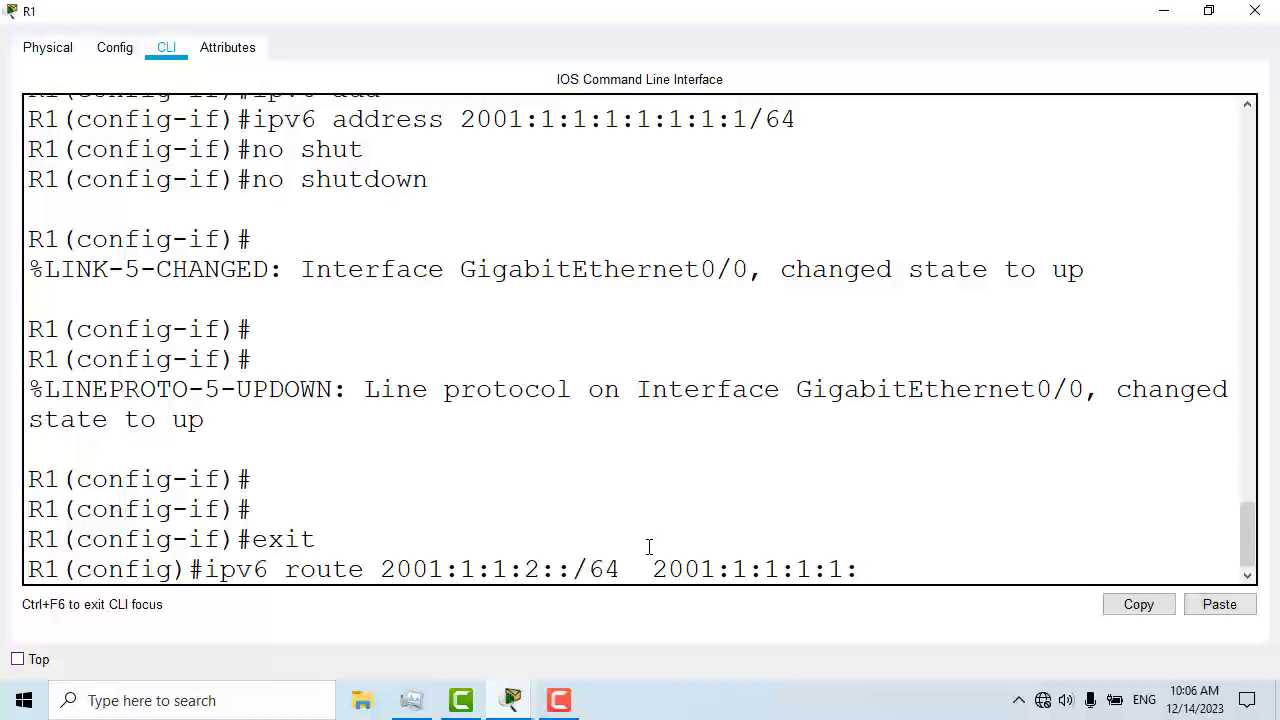
pyautogui.write('1:2')
pyautogui.press('Return')
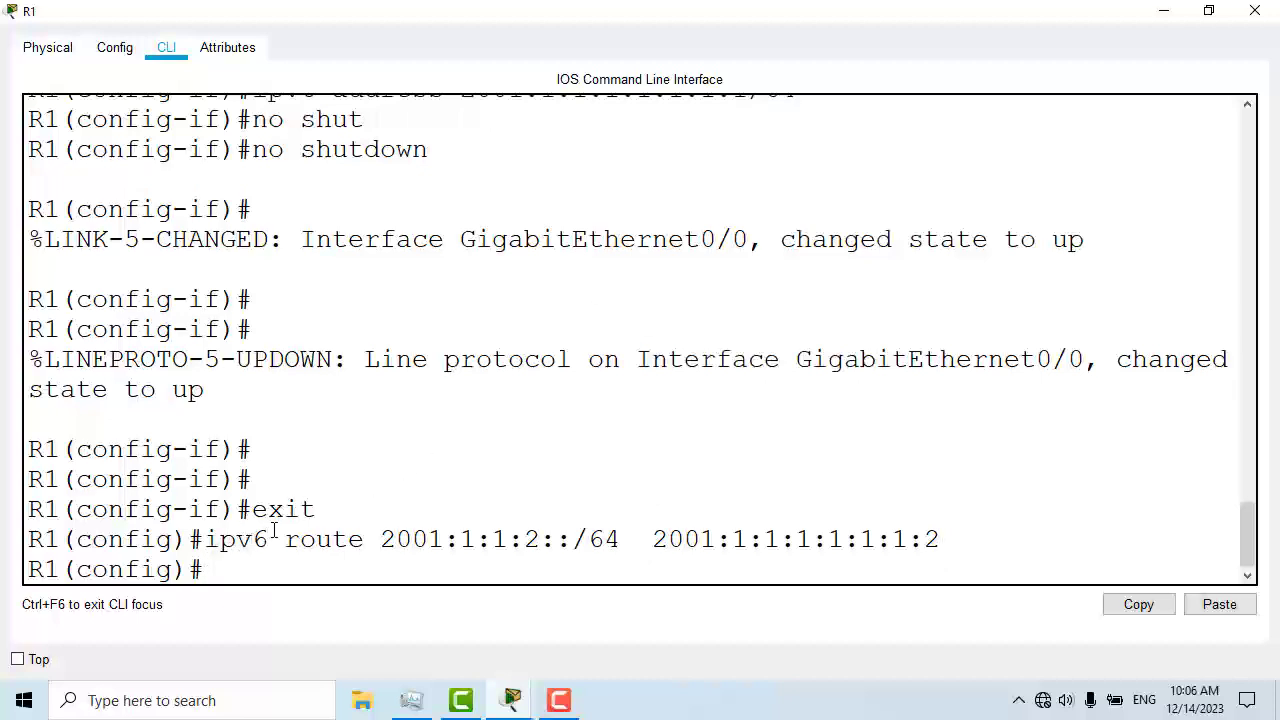
# Examine the destination network and next-hop address in R1's ipv6 route command, and compare them with the topology labels
pyautogui.moveTo(266, 538); pyautogui.dragTo(204, 540)
pyautogui.moveTo(286, 540); pyautogui.dragTo(574, 540)
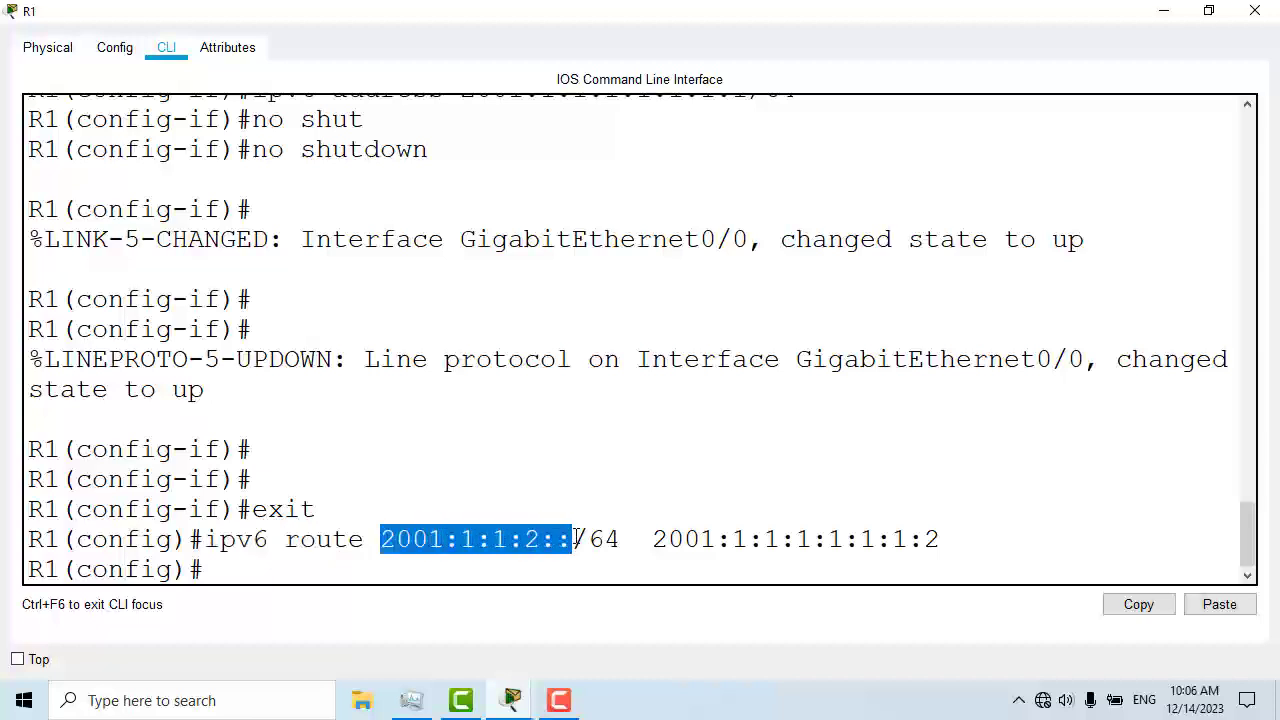
pyautogui.click(556, 540)
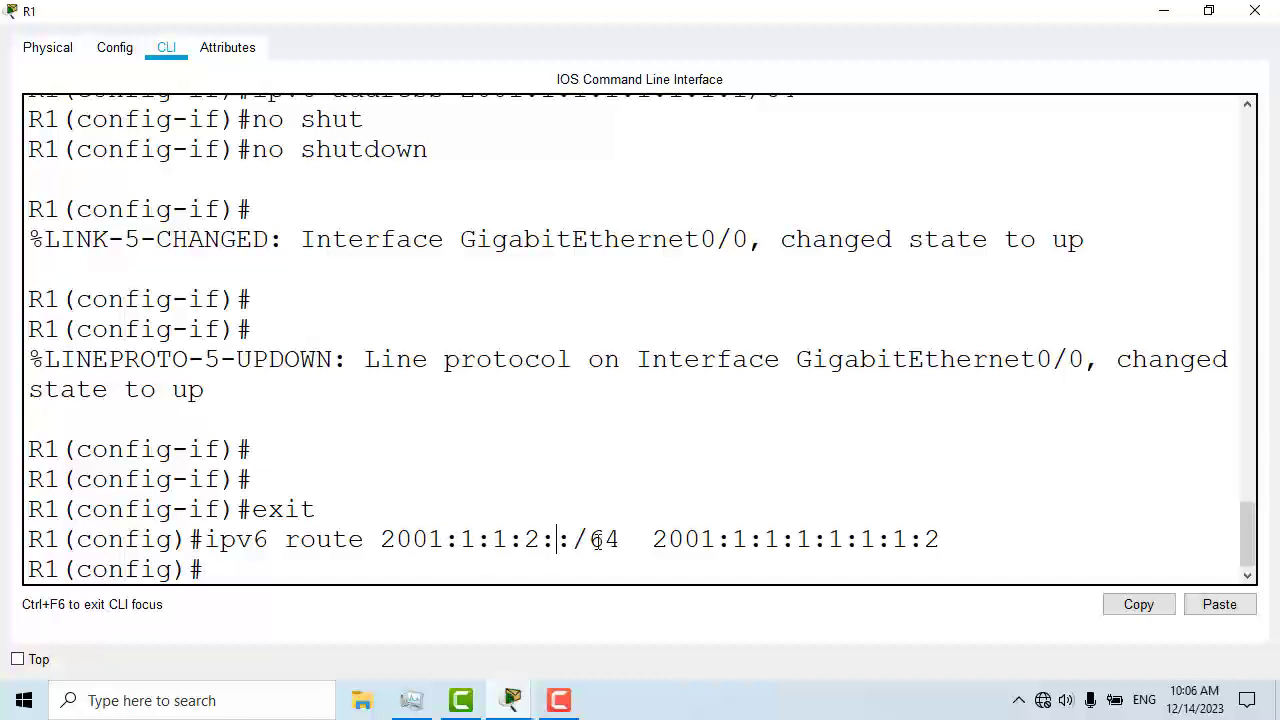
pyautogui.doubleClick(536, 541)
pyautogui.moveTo(652, 539); pyautogui.dragTo(956, 534)
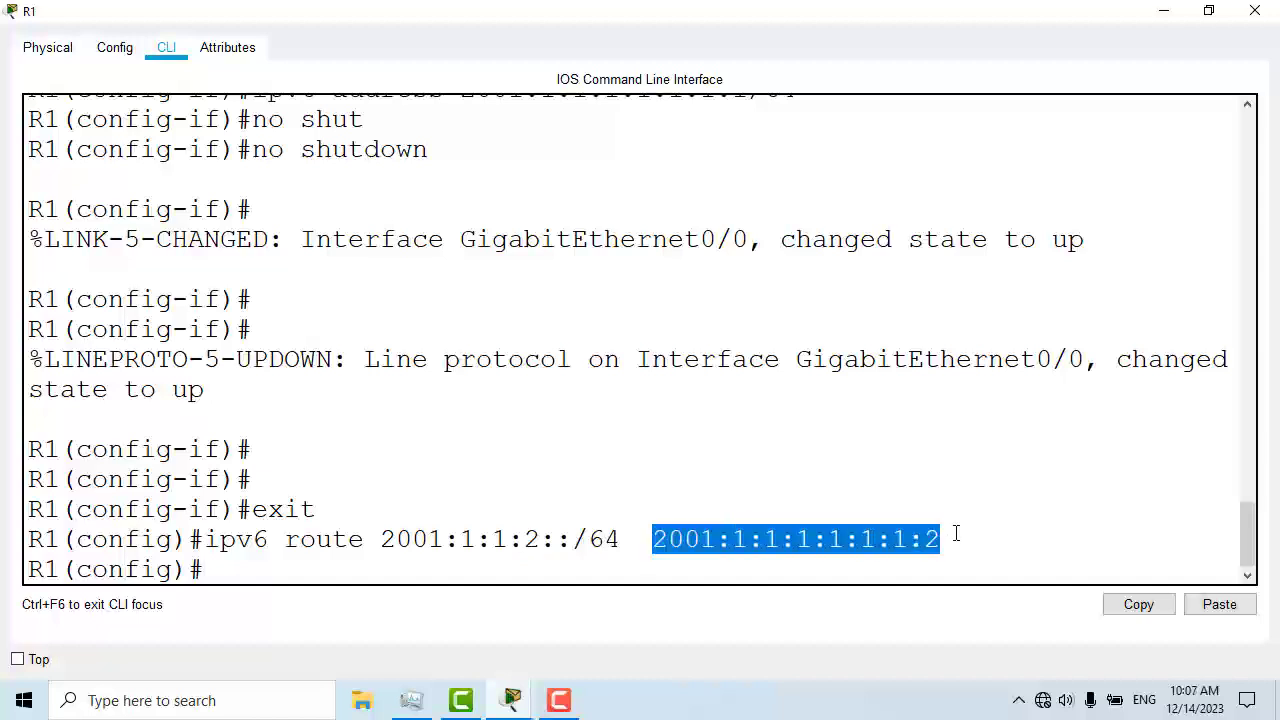
pyautogui.click(510, 706)
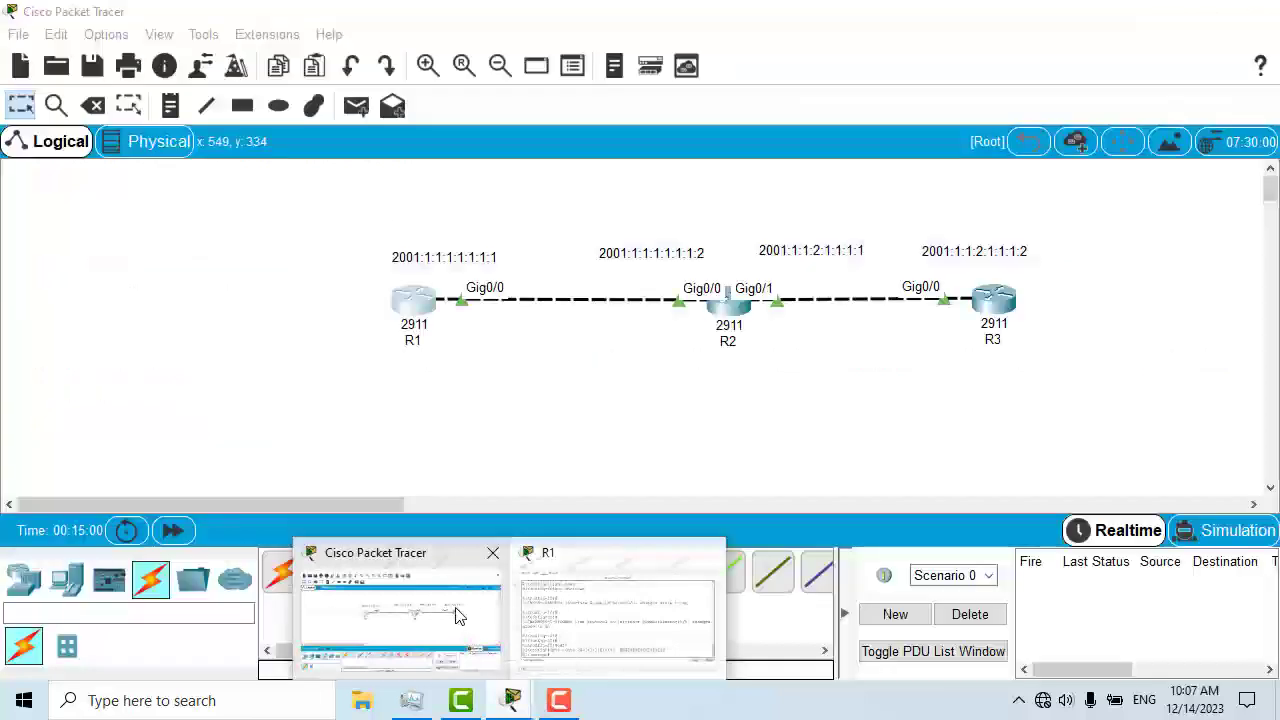
pyautogui.click(460, 618)
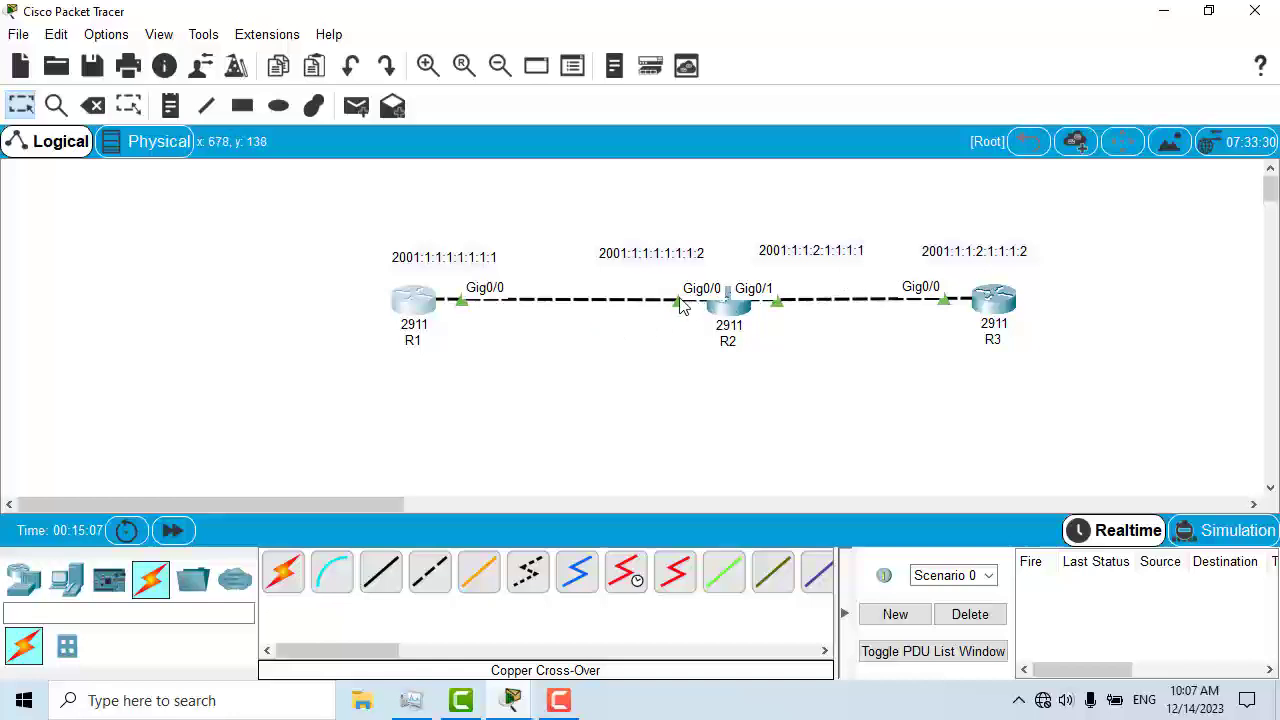
pyautogui.click(511, 701)
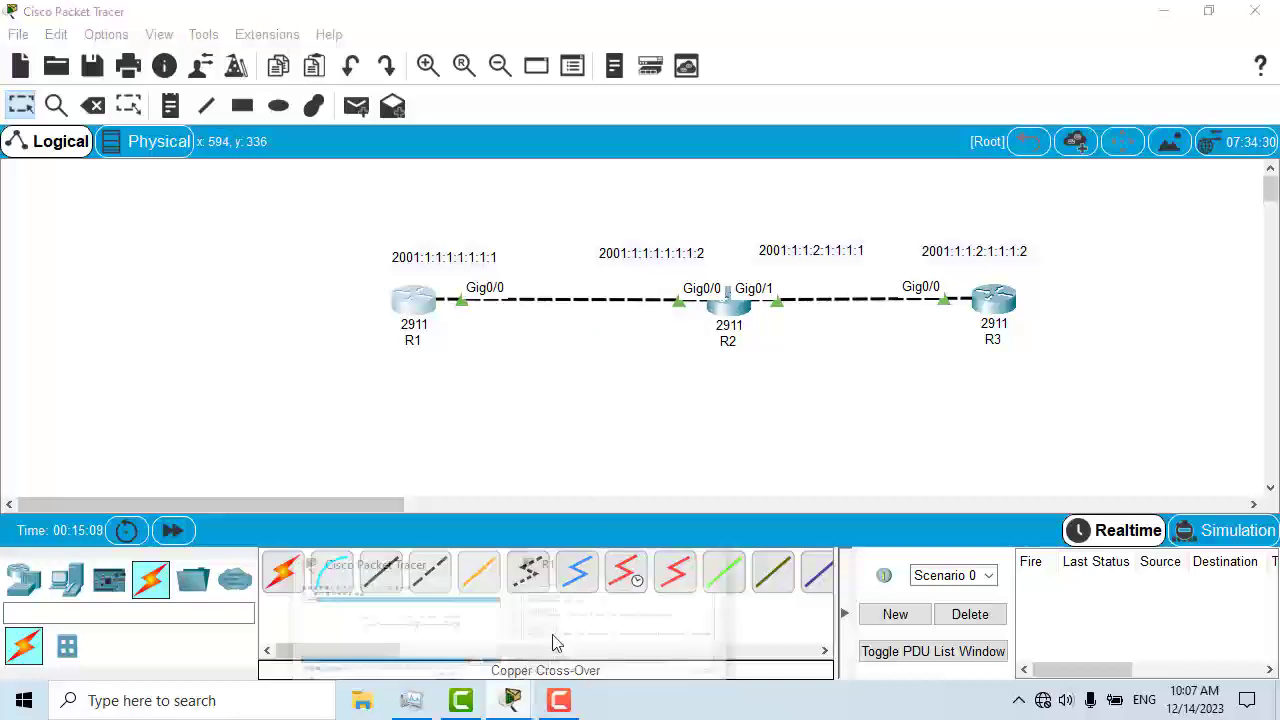
pyautogui.click(618, 622)
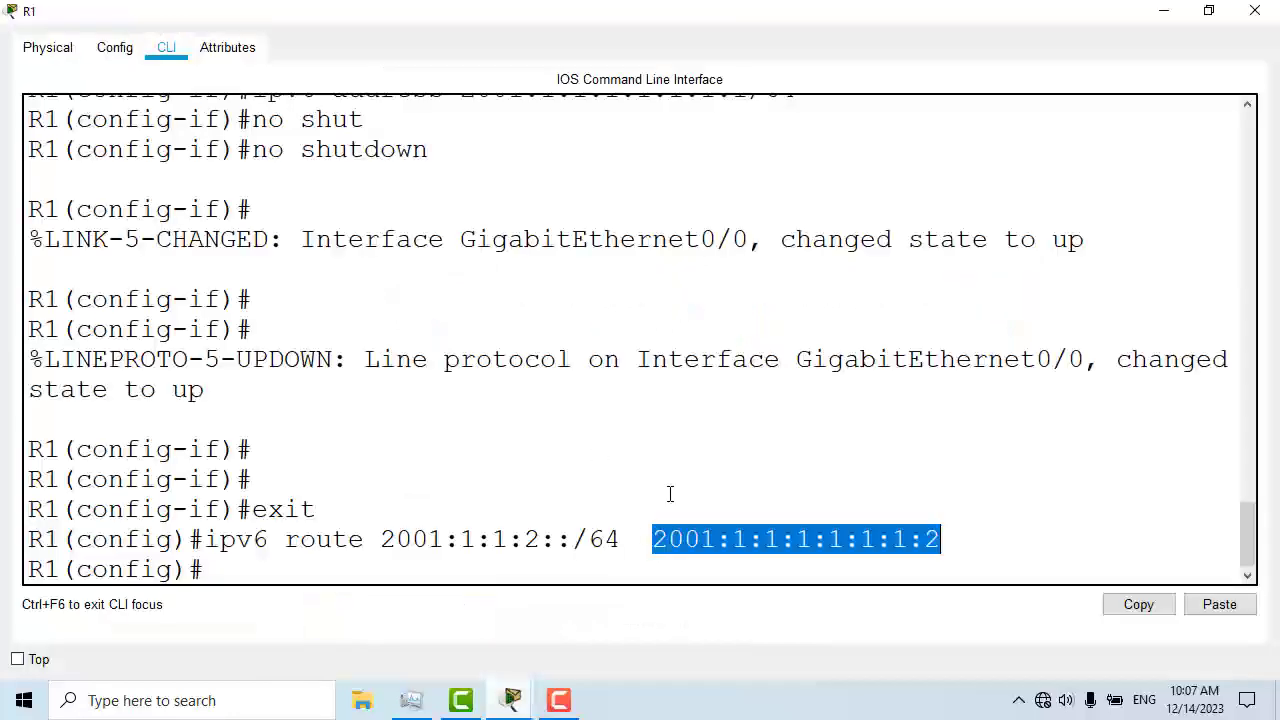
# Close R1's window and open R3's command line in a maximized window
pyautogui.click(1257, 12)
pyautogui.click(1015, 307)
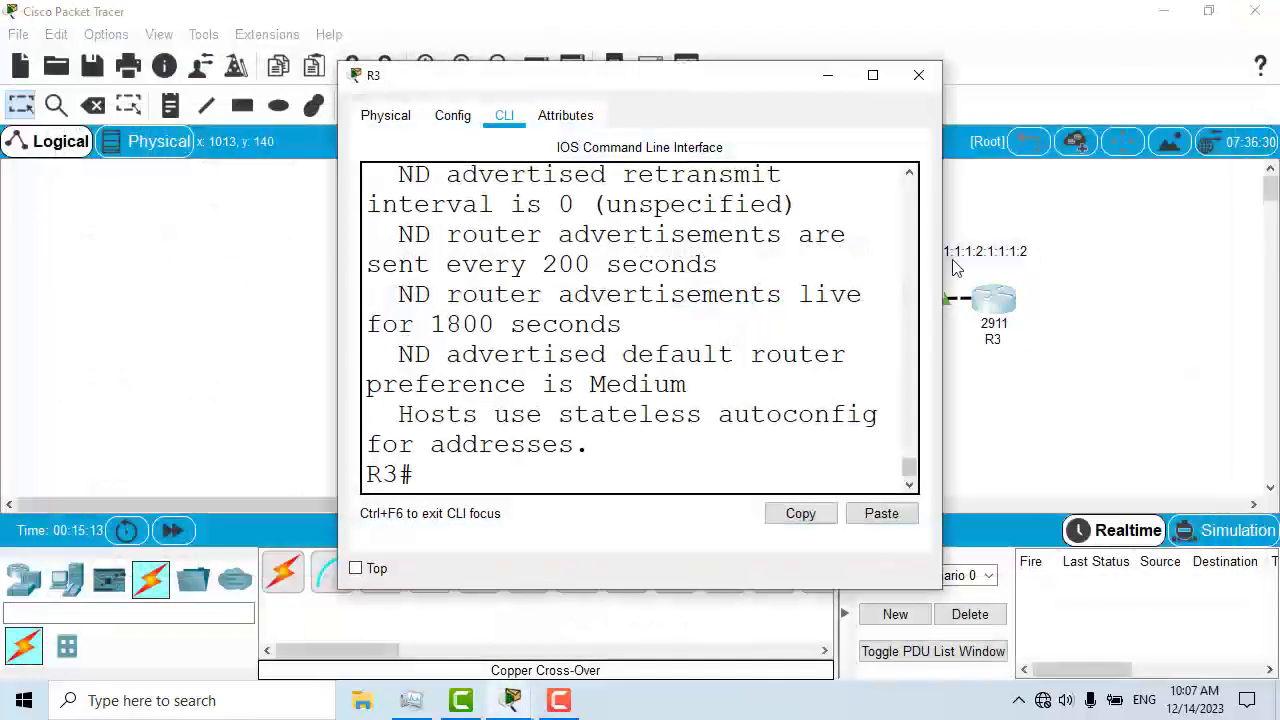
pyautogui.moveTo(695, 78); pyautogui.dragTo(720, 137)
pyautogui.click(943, 134)
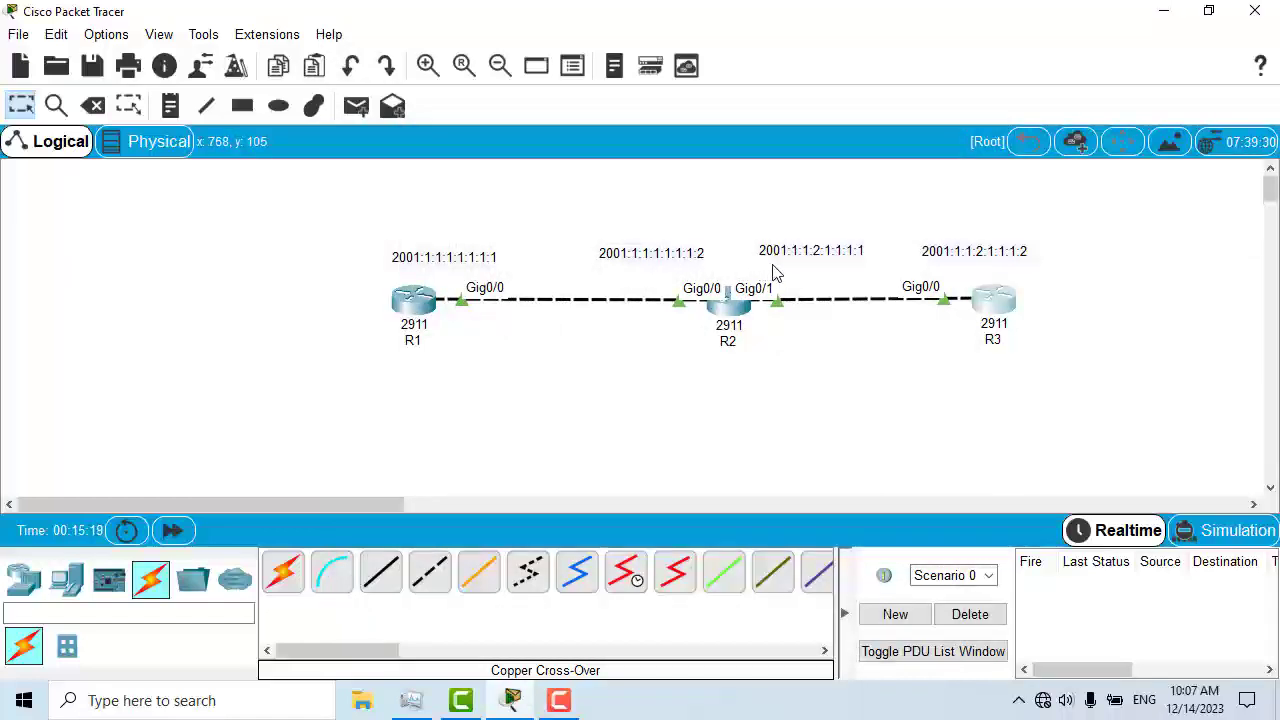
pyautogui.click(999, 313)
pyautogui.click(888, 78)
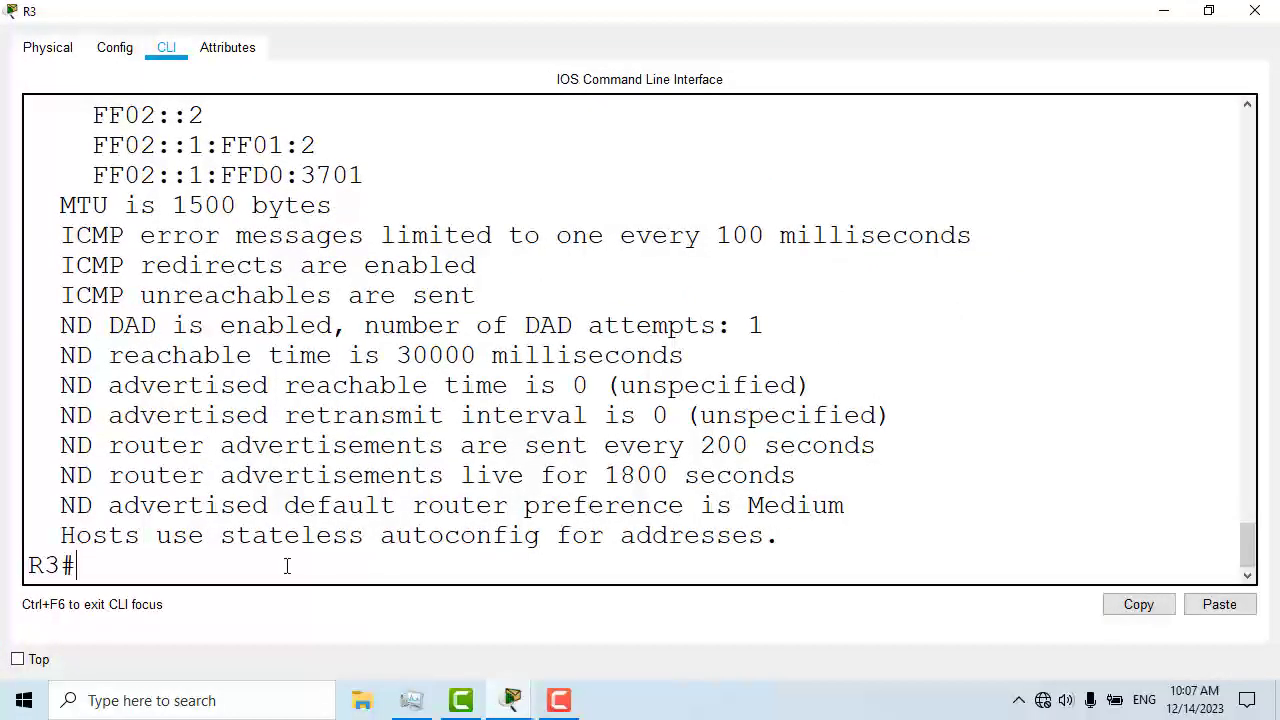
# Enter global configuration mode on R3 with configure terminal
pyautogui.write('confi')
pyautogui.press('Tab')
pyautogui.write('ter')
pyautogui.press('Tab')
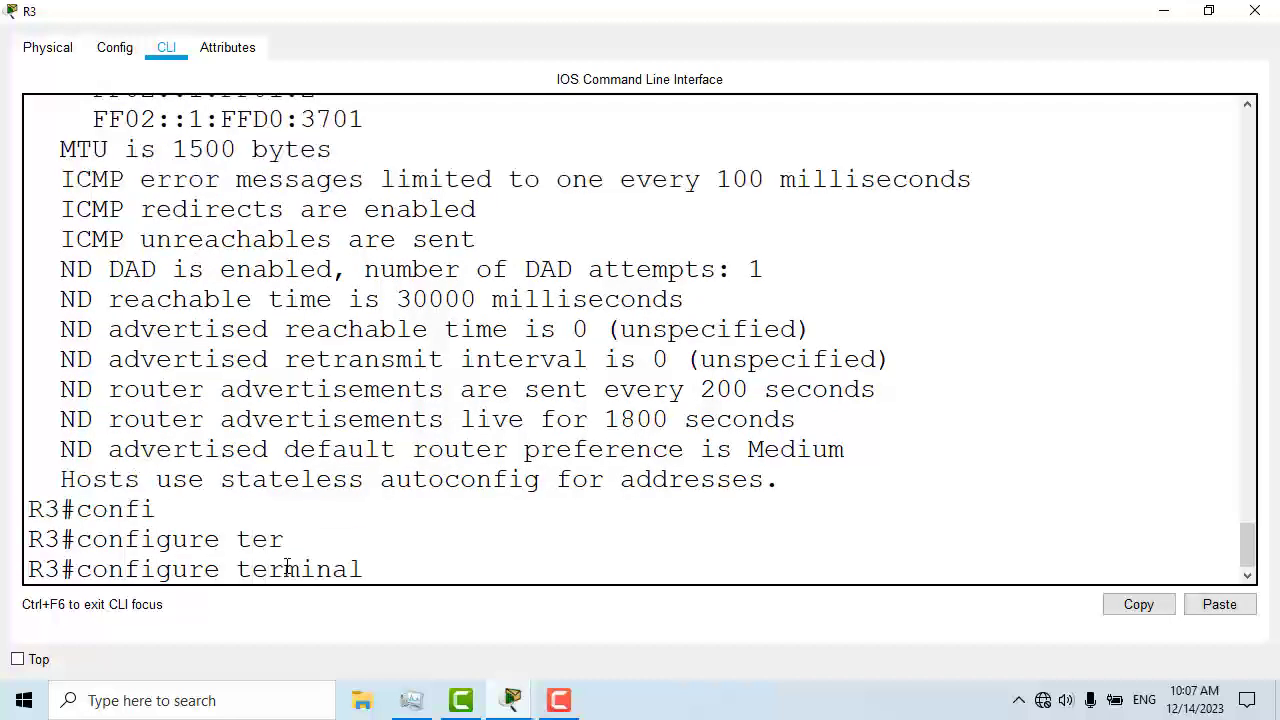
pyautogui.press('Return')
# Add a static IPv6 route on R3 to 2001:1:1:1::/64 with next hop 2001:1:1:2:1:1:1:1, checking R2's address in the topology
pyautogui.write('ipv6 ro')
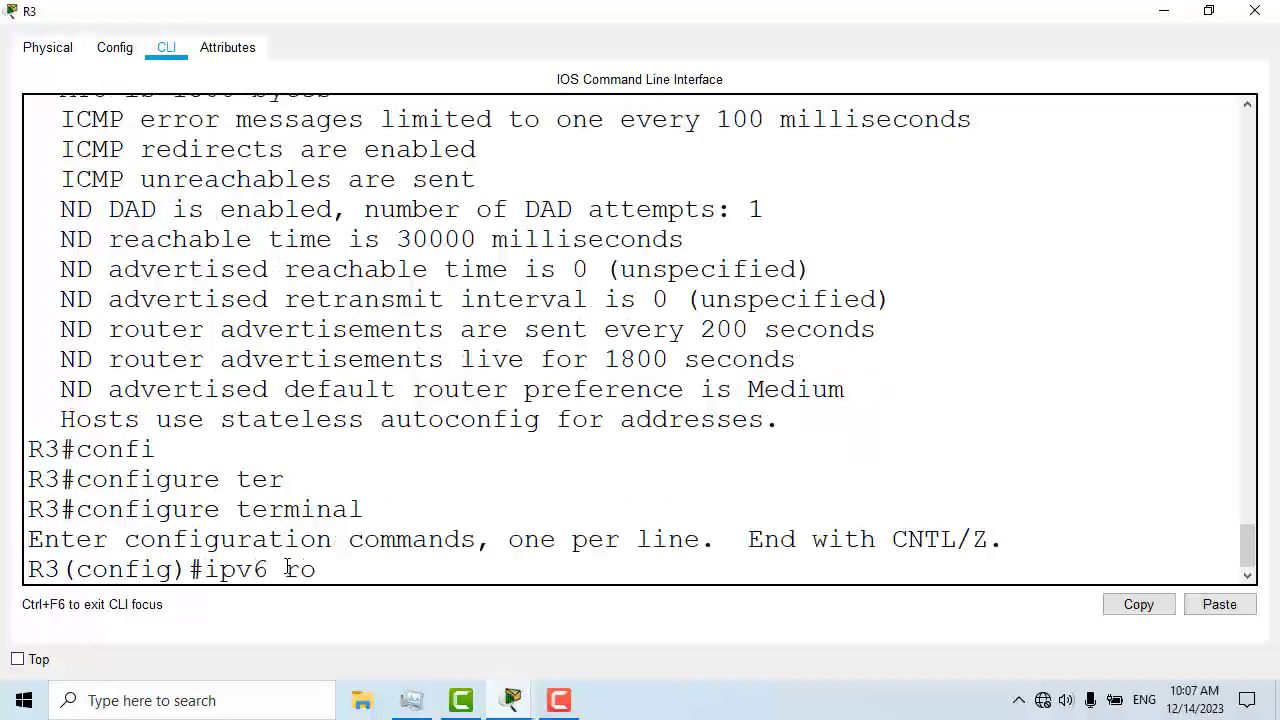
pyautogui.write('ute 2001:1:1:1::/64')
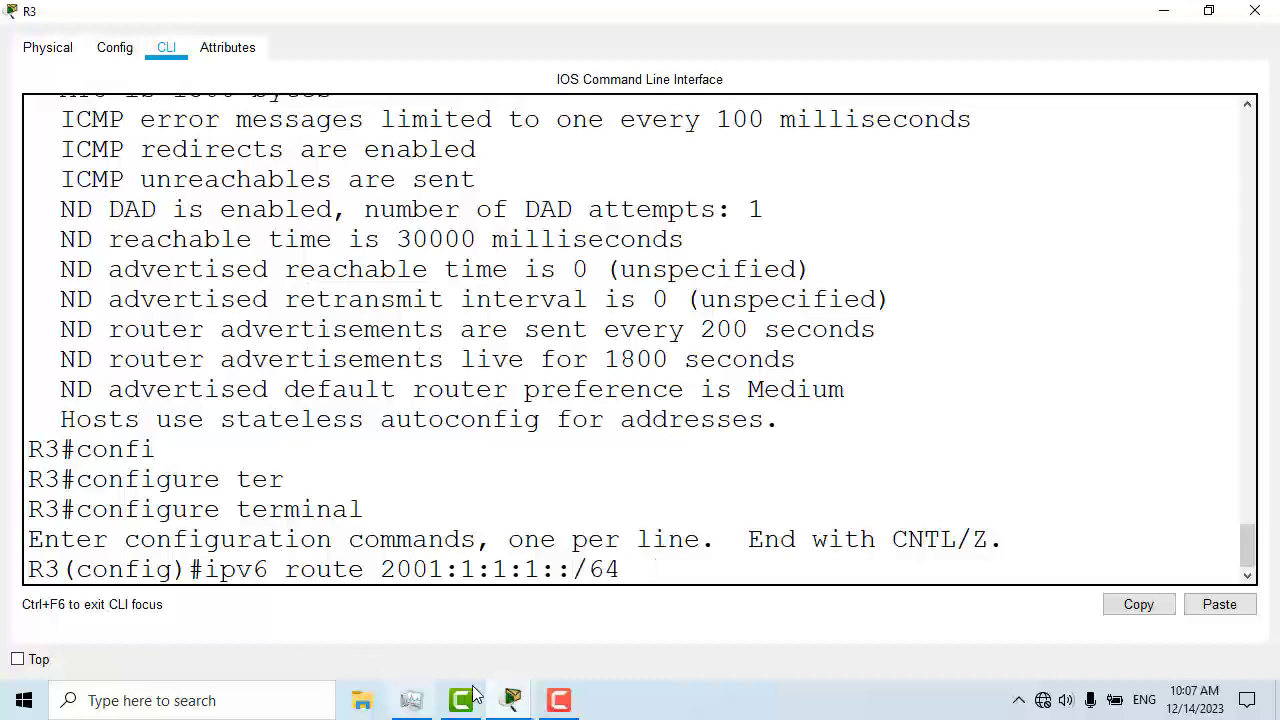
pyautogui.click(511, 700)
pyautogui.click(425, 640)
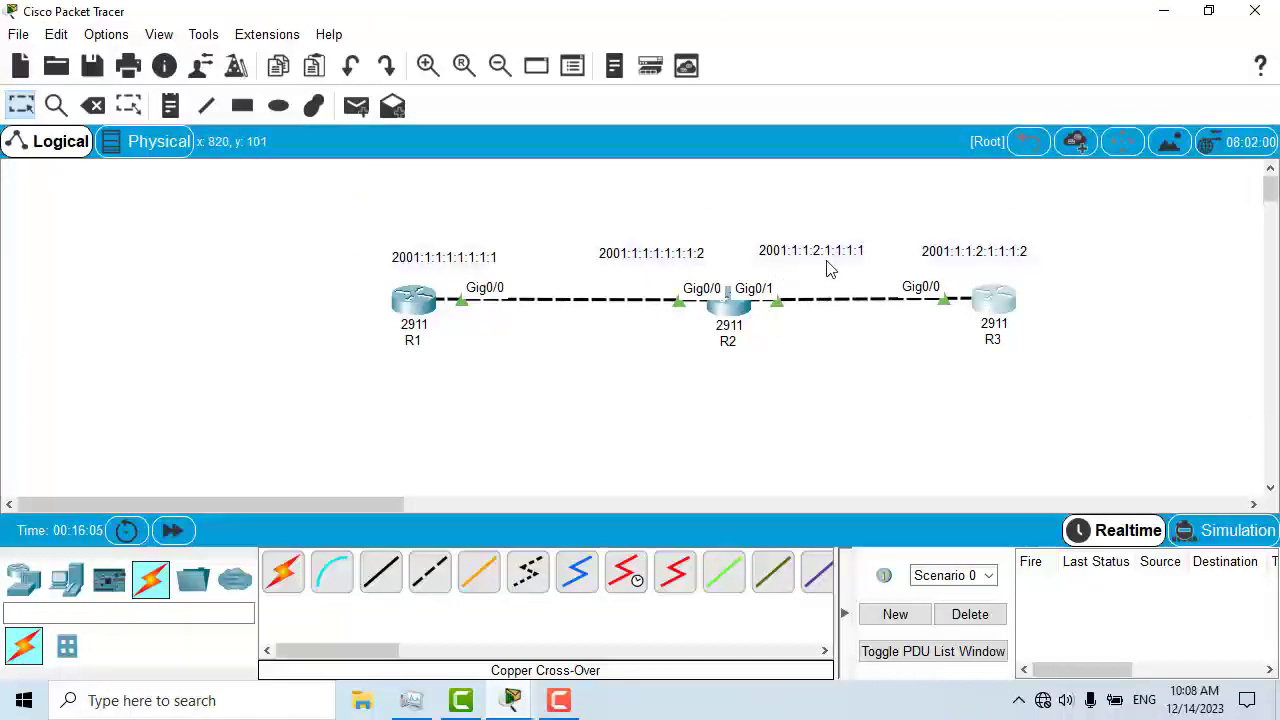
pyautogui.click(1165, 11)
pyautogui.write('200')
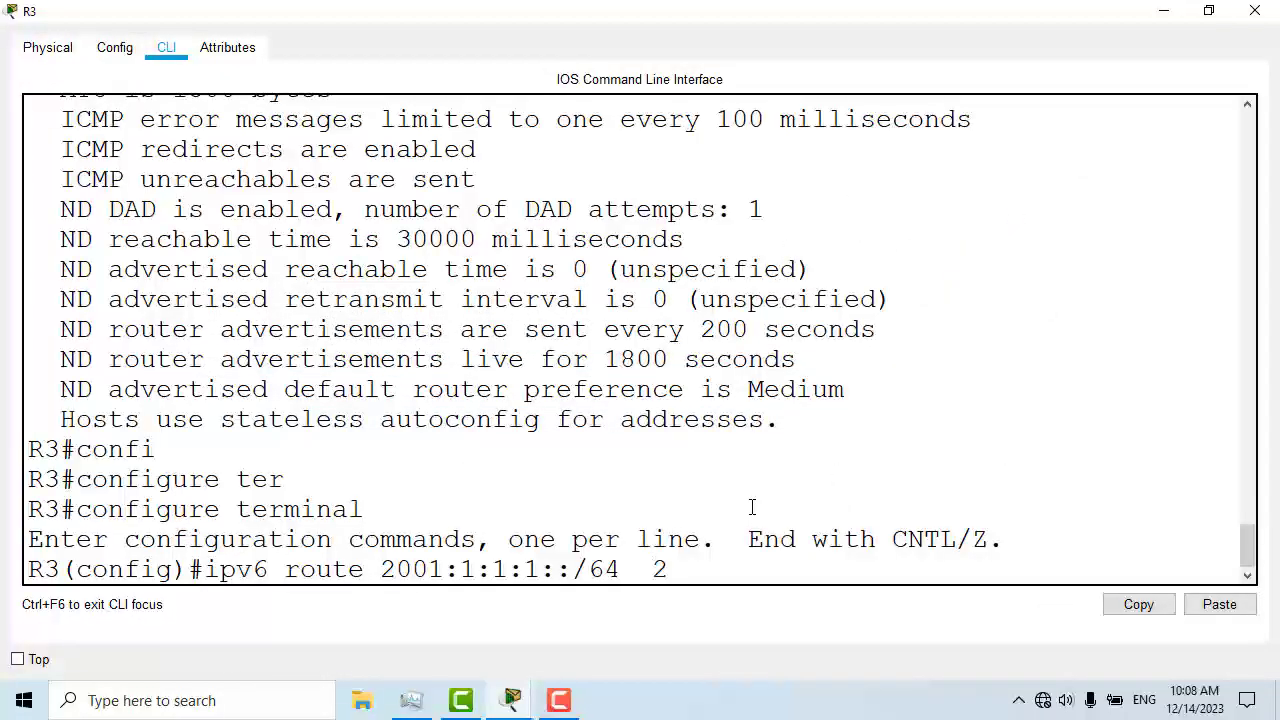
pyautogui.write('1:1:1:1')
pyautogui.write(':2:1:')
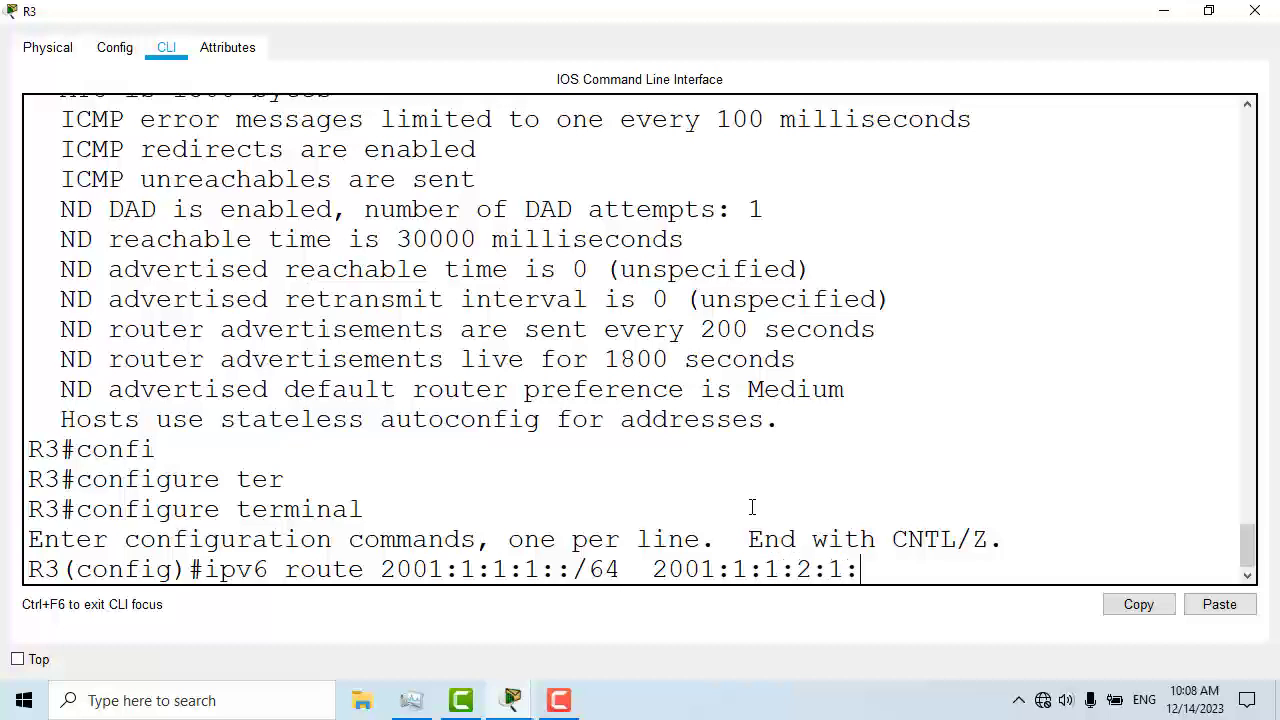
pyautogui.write('1:1:1')
pyautogui.press('Return')
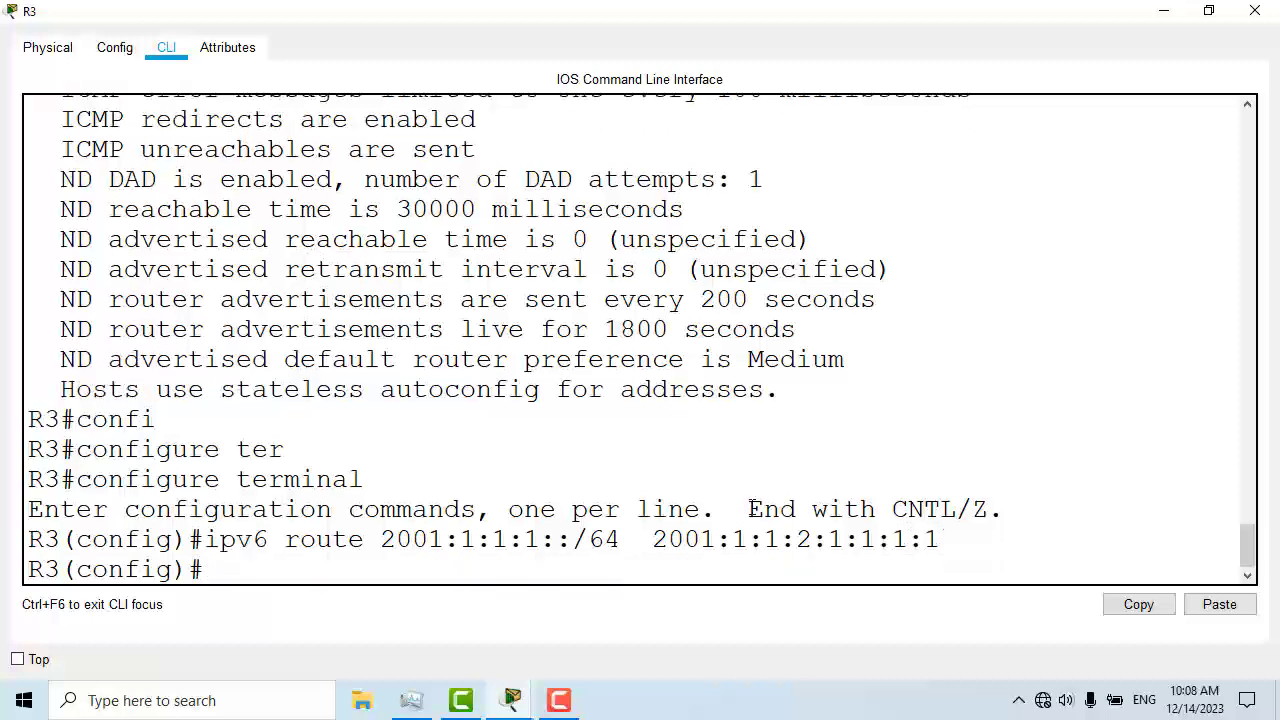
# Check the route's addresses against the topology labels, and leave global configuration mode on R3 with exit
pyautogui.moveTo(522, 698)
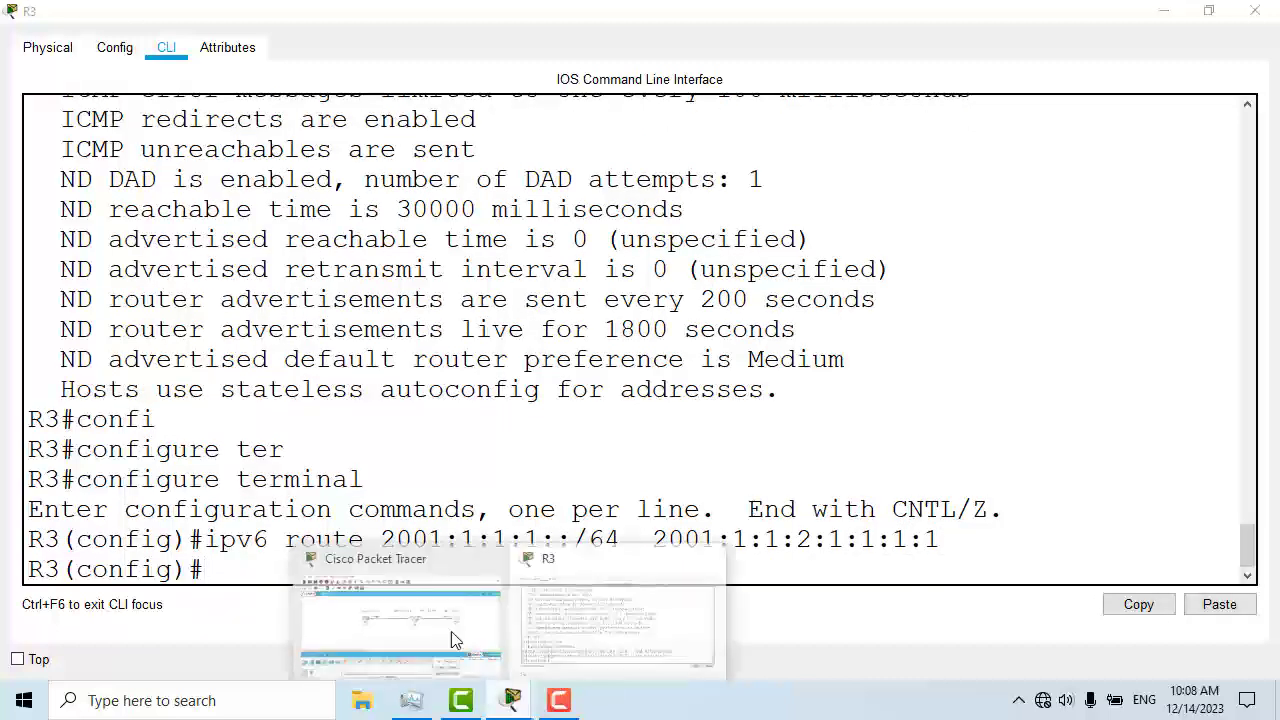
pyautogui.click(465, 645)
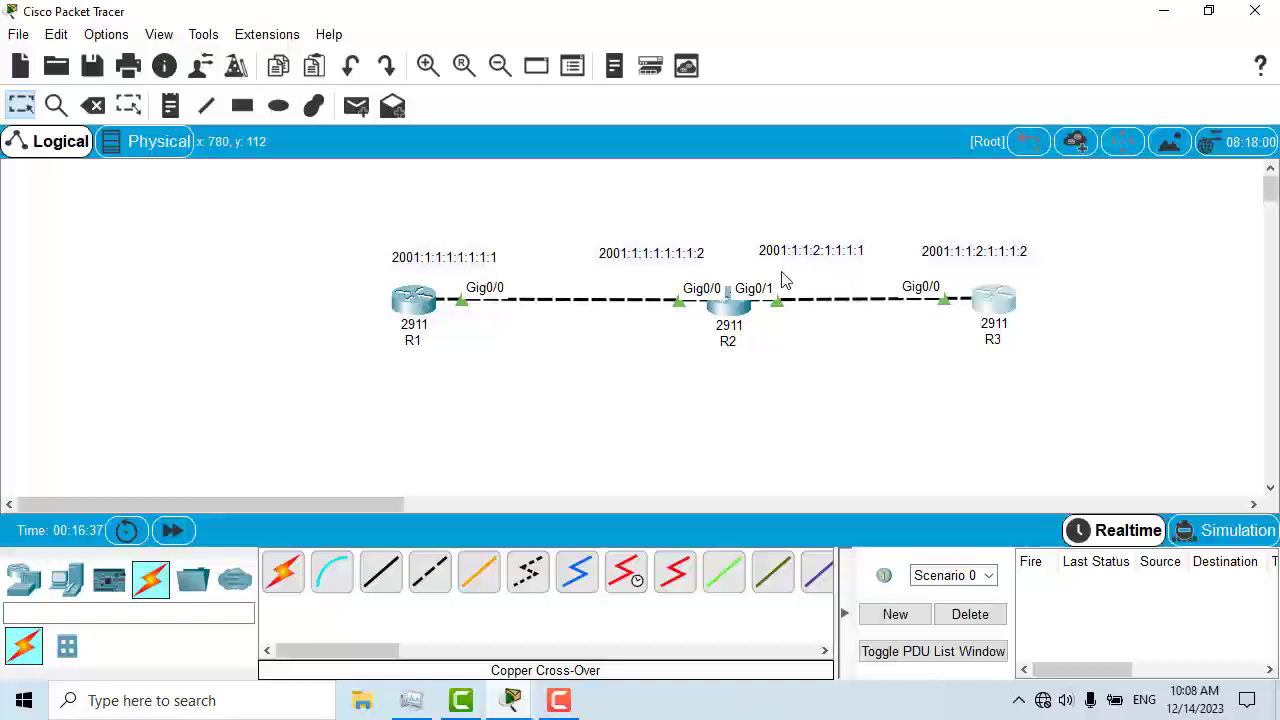
pyautogui.moveTo(511, 700)
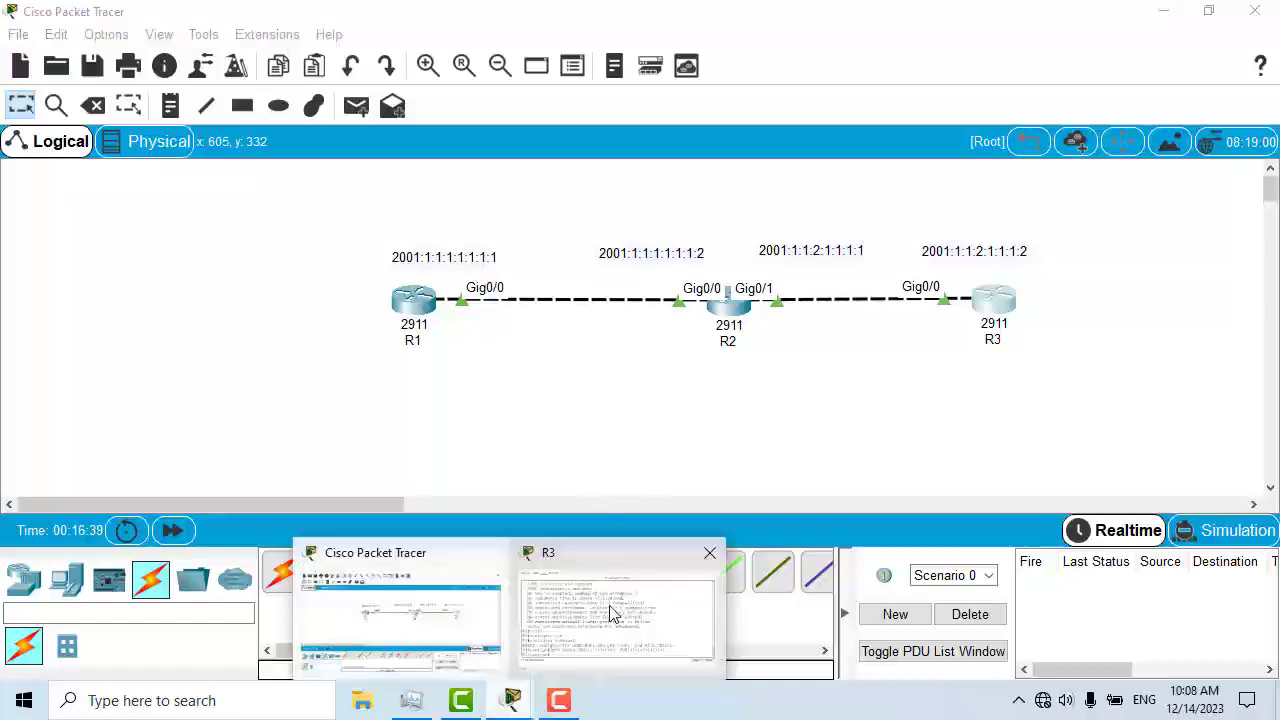
pyautogui.click(613, 613)
pyautogui.write('exit')
pyautogui.press('Return')
pyautogui.press('Return')
pyautogui.press('Return')
pyautogui.press('Return')
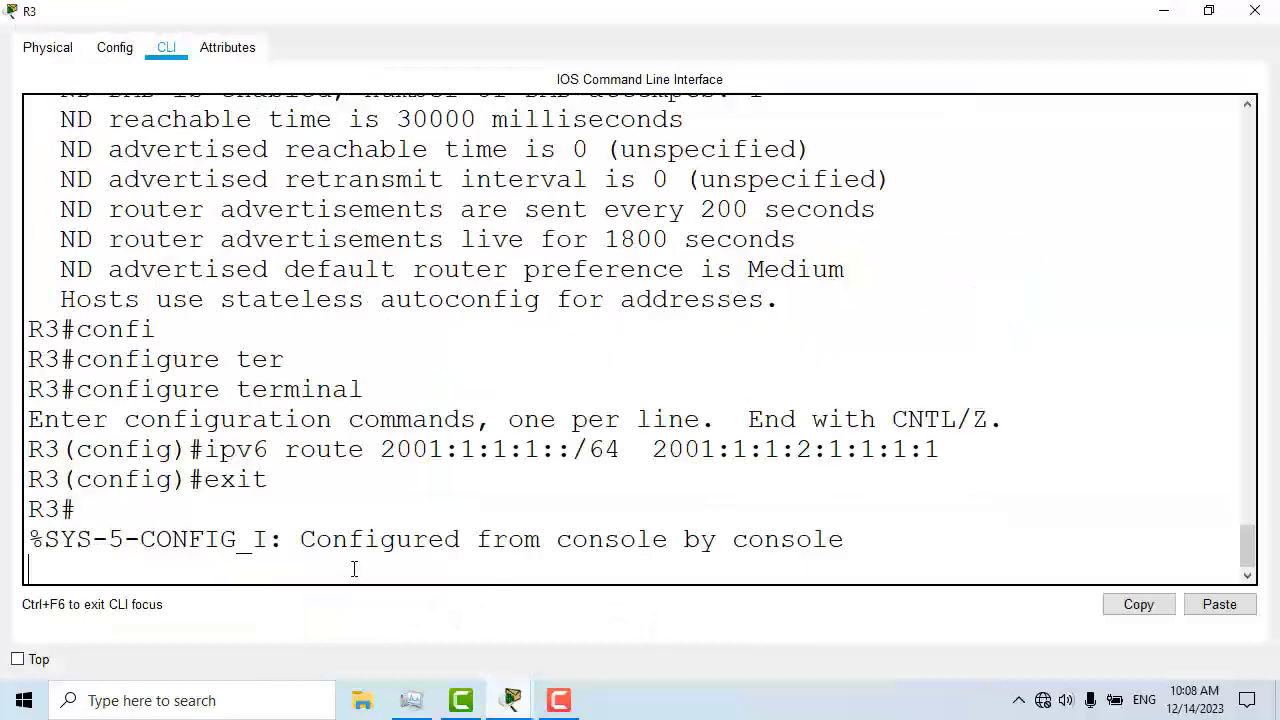
# Display R3's IPv6 routing table with show ipv6 route
pyautogui.write('sh')
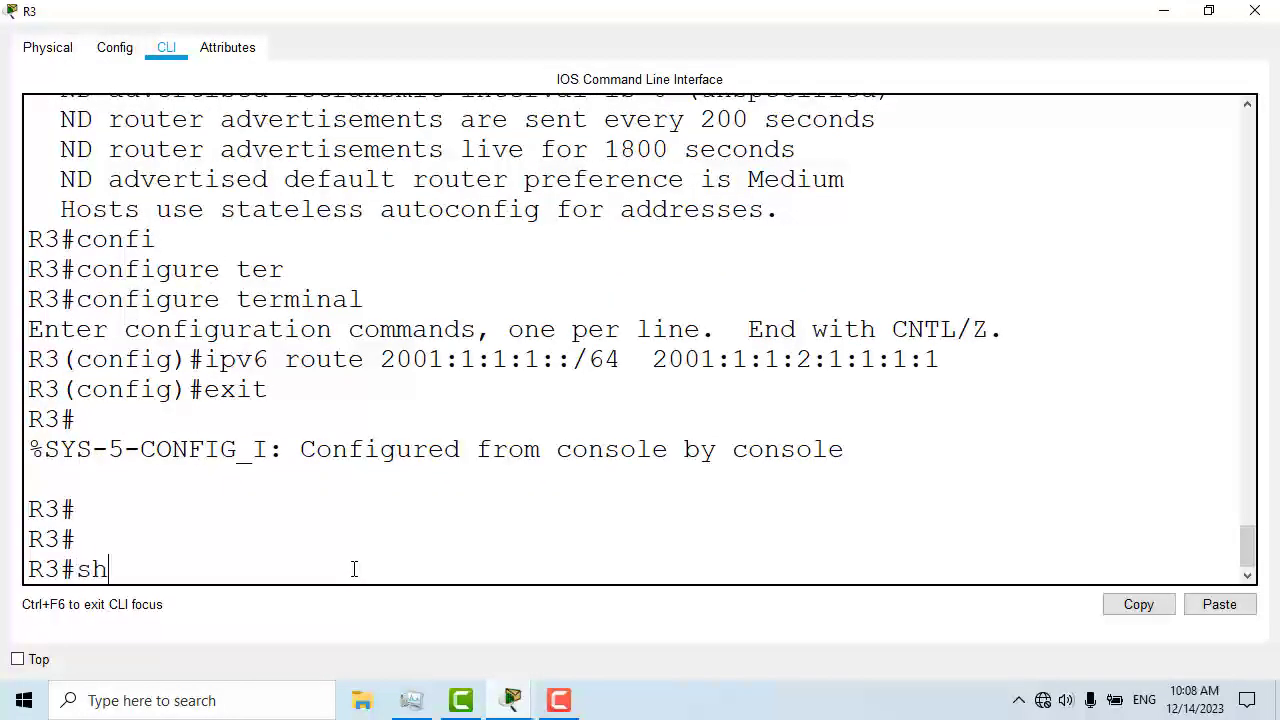
pyautogui.write('ow ipv6 route st')
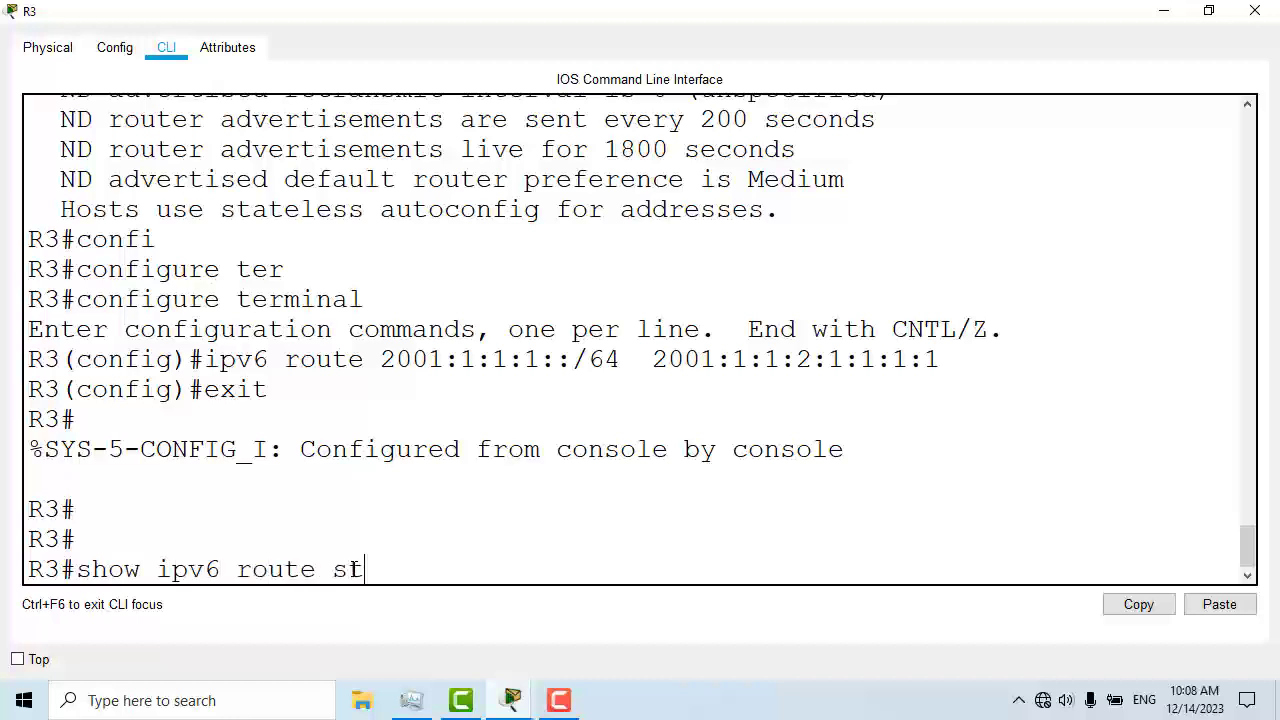
pyautogui.write('a')
pyautogui.press('Tab')
pyautogui.press('BackSpace')
pyautogui.press('BackSpace')
pyautogui.press('BackSpace')
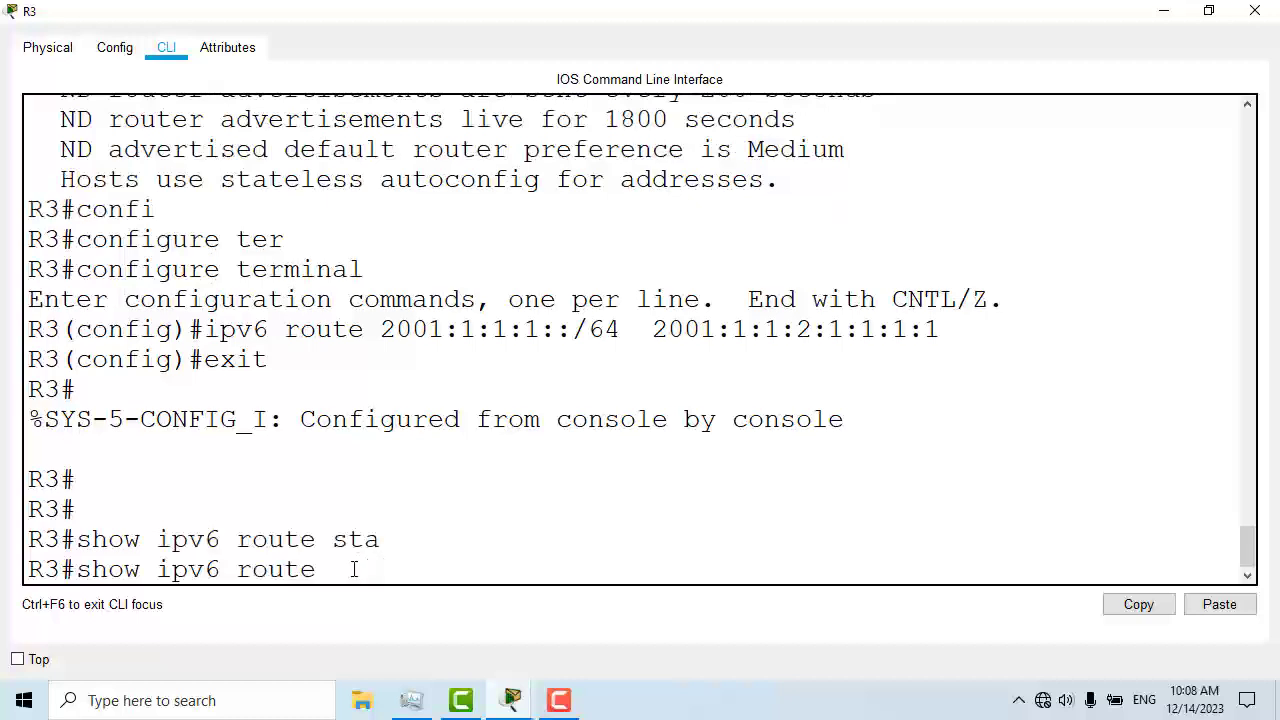
pyautogui.press('Return')
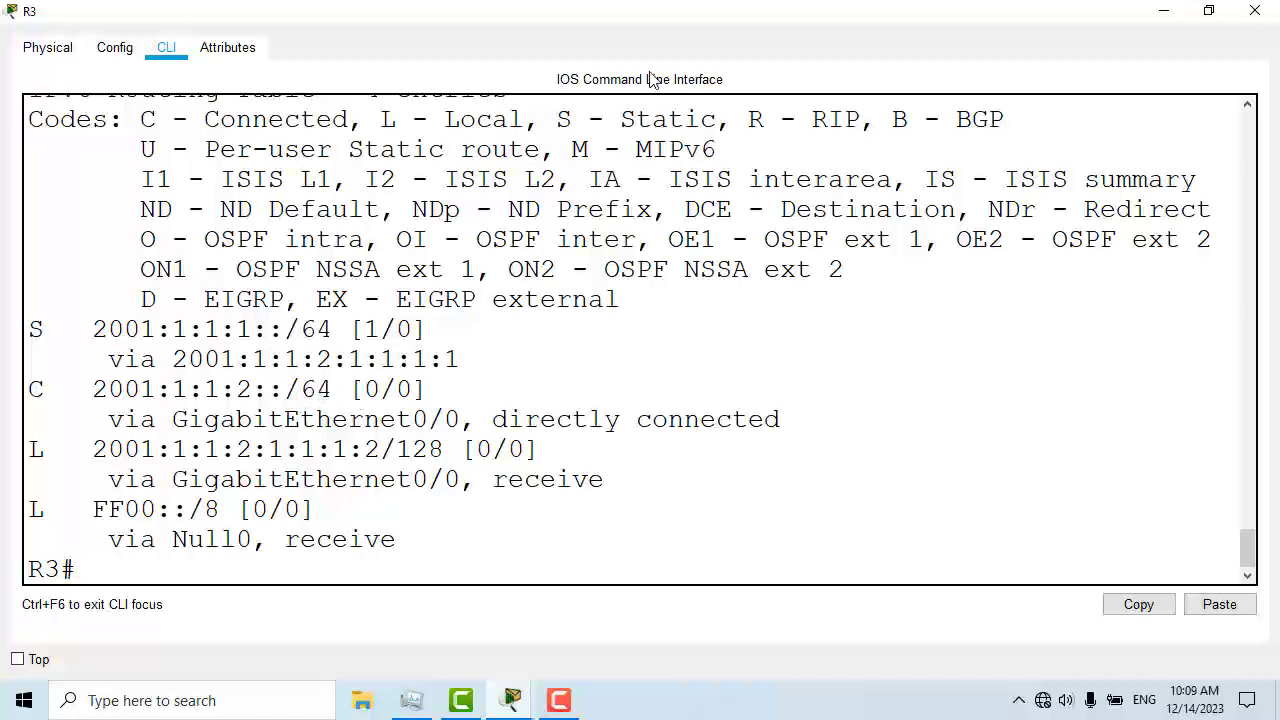
# Examine the static route, its next hop and the connected network in R3's IPv6 routing table, and close R3's window
pyautogui.moveTo(98, 352); pyautogui.dragTo(206, 328)
pyautogui.doubleClick(373, 328)
pyautogui.moveTo(110, 362); pyautogui.dragTo(284, 364)
pyautogui.click(95, 391)
pyautogui.moveTo(95, 395); pyautogui.dragTo(430, 390)
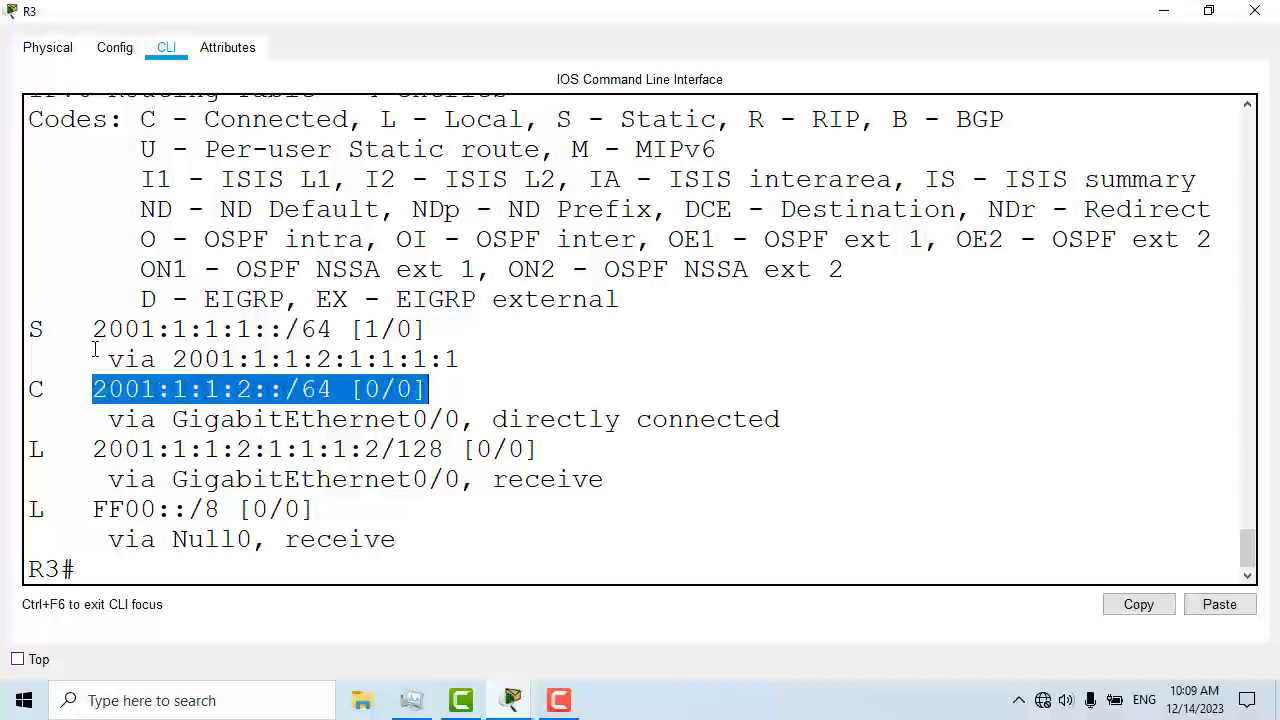
pyautogui.moveTo(428, 330); pyautogui.dragTo(157, 331)
pyautogui.click(1254, 10)
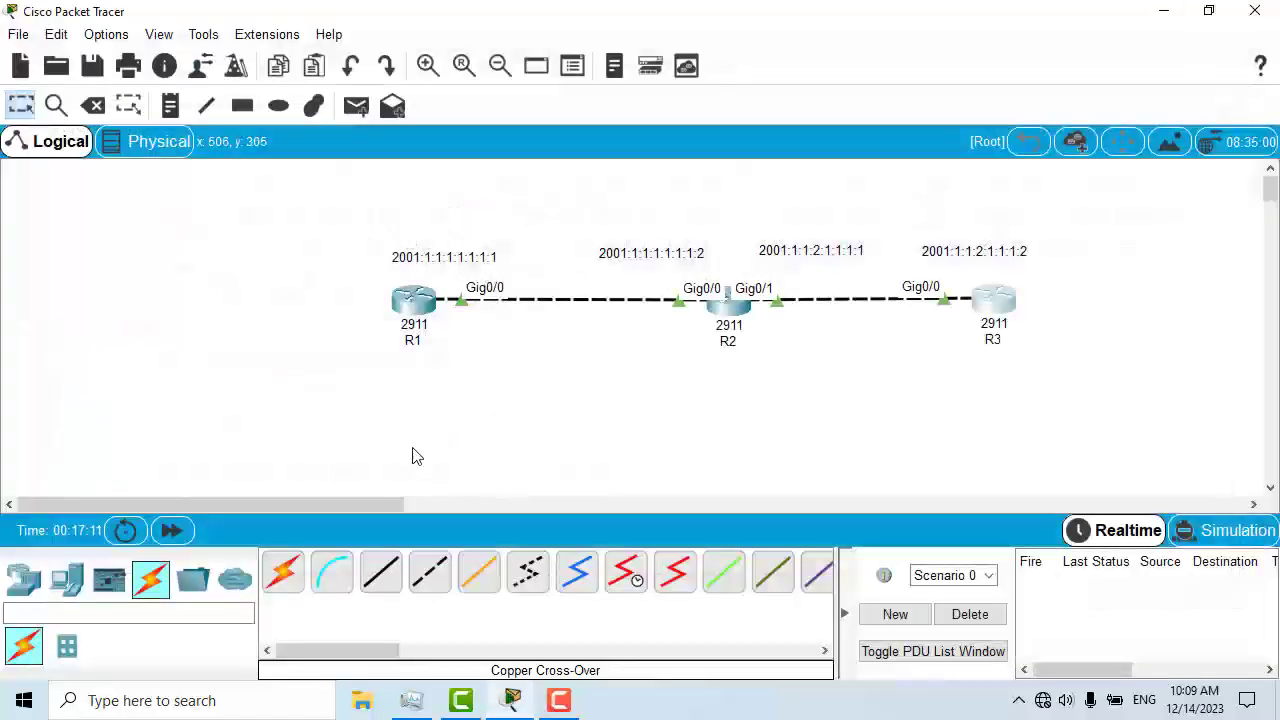
# Open R1's command line in a maximized window and leave global configuration mode with exit
pyautogui.click(400, 318)
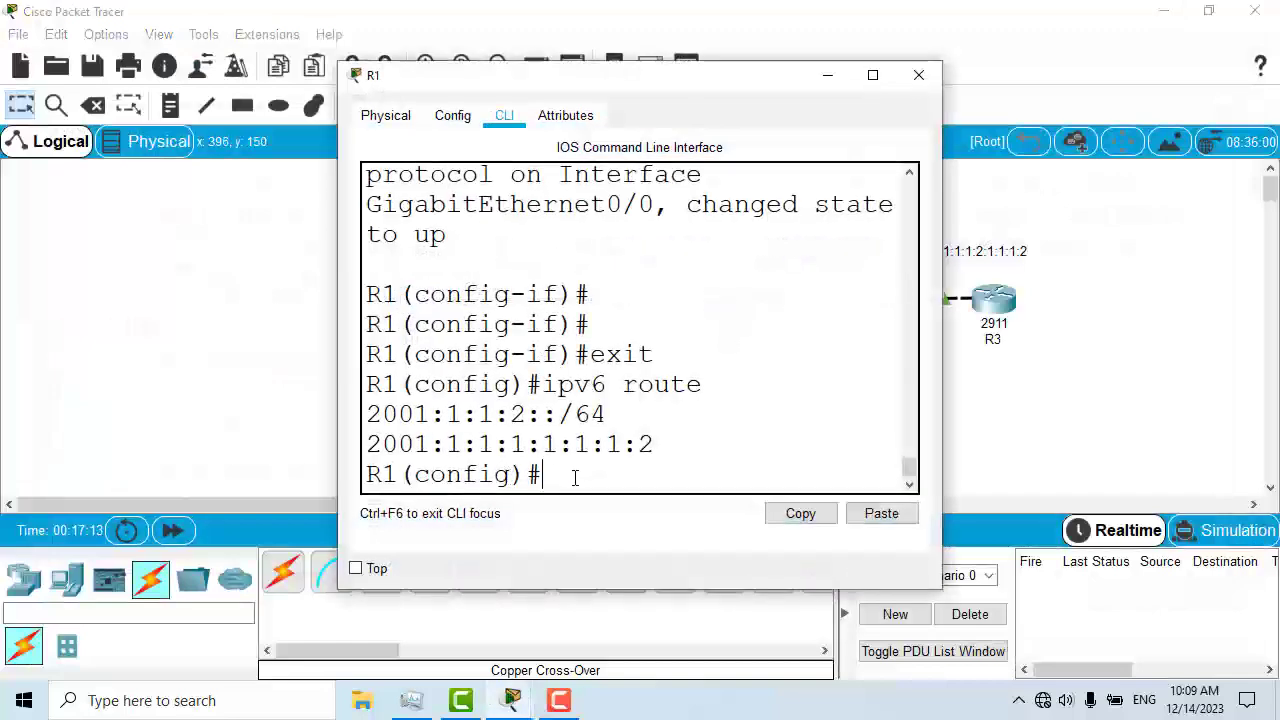
pyautogui.click(870, 77)
pyautogui.write('exoi')
pyautogui.press('BackSpace')
pyautogui.press('BackSpace')
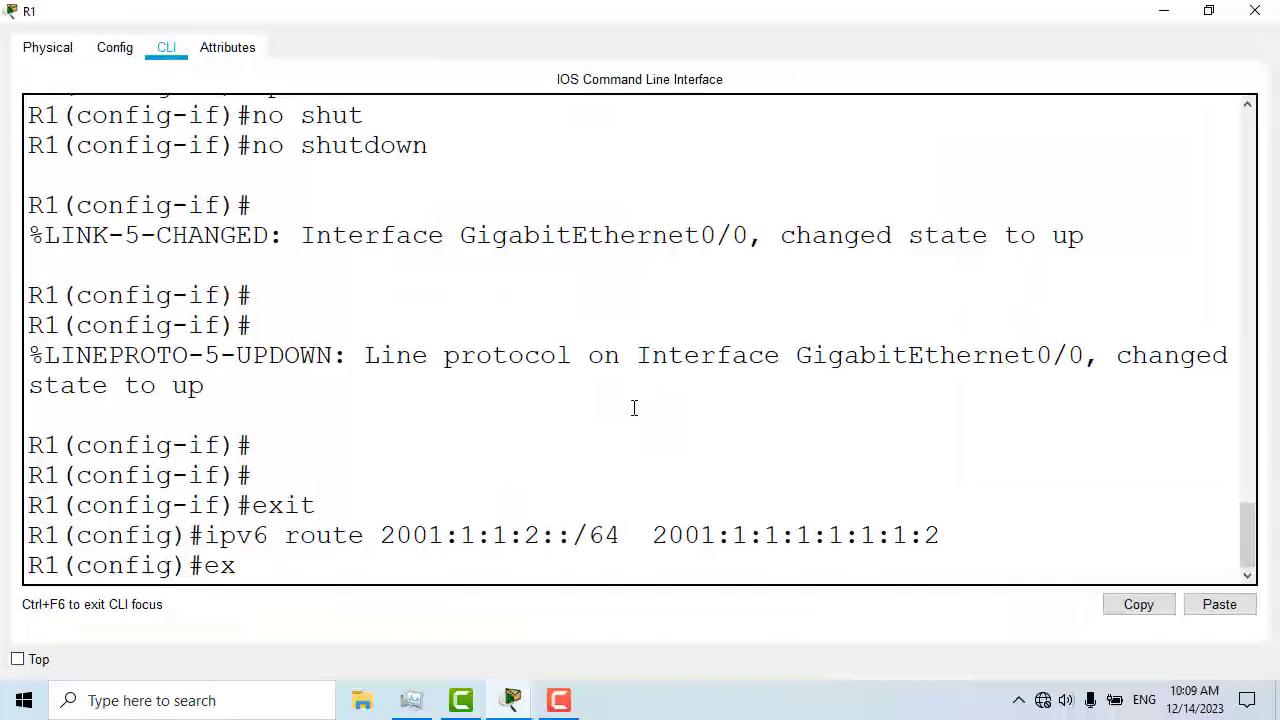
pyautogui.write('it')
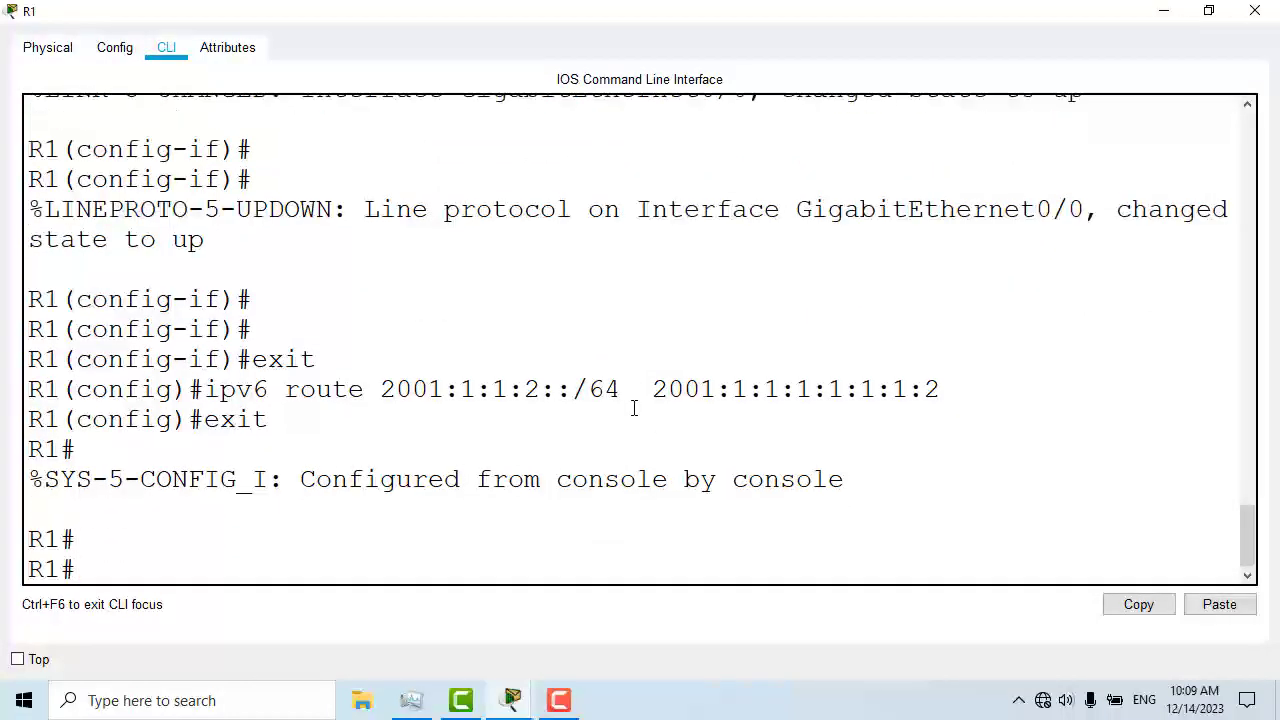
# Display R1's IPv4 routing table with show ip route, and its IPv6 routing table with show ipv6 route
pyautogui.write('how ip route')
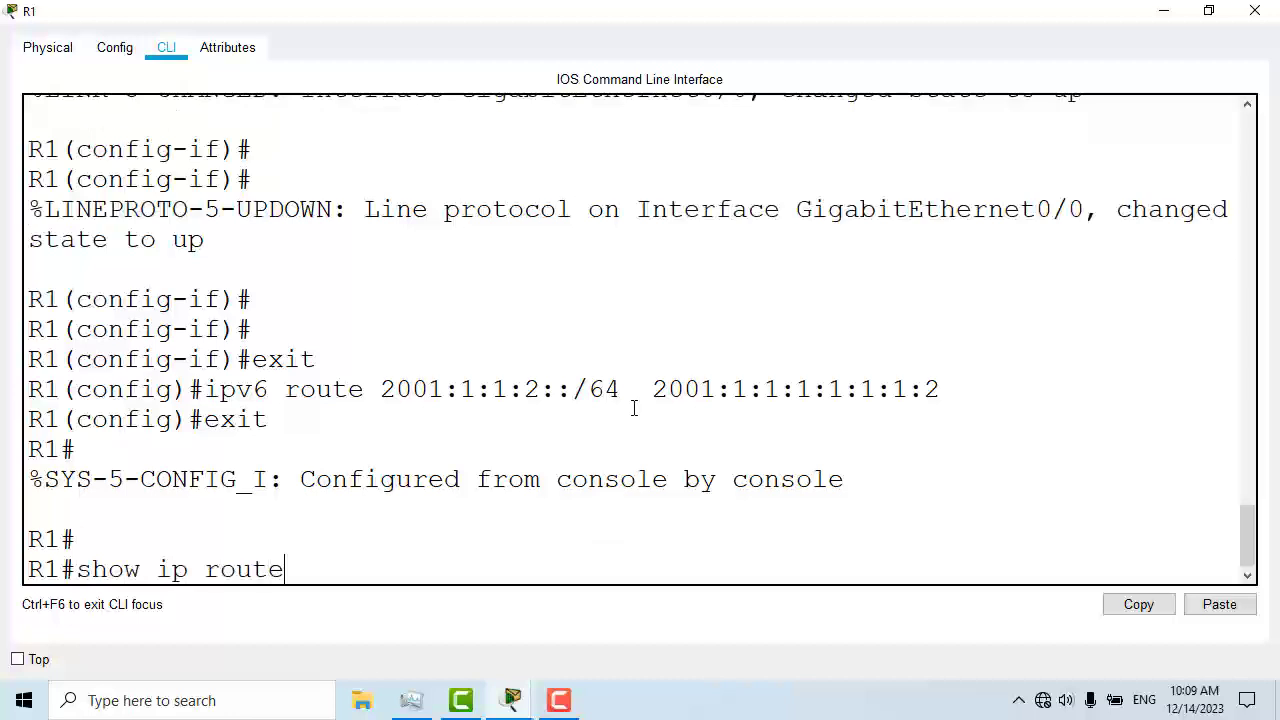
pyautogui.press('Return')
pyautogui.write('sh')
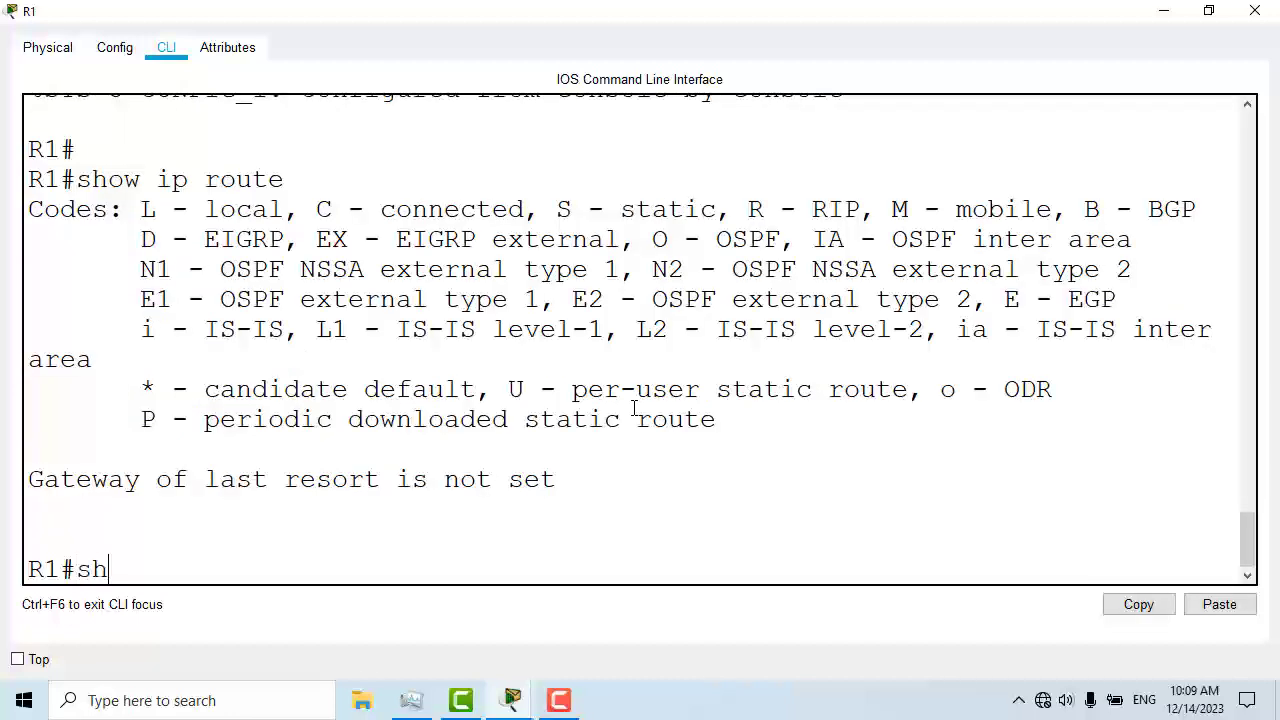
pyautogui.write('ow ipv6 route')
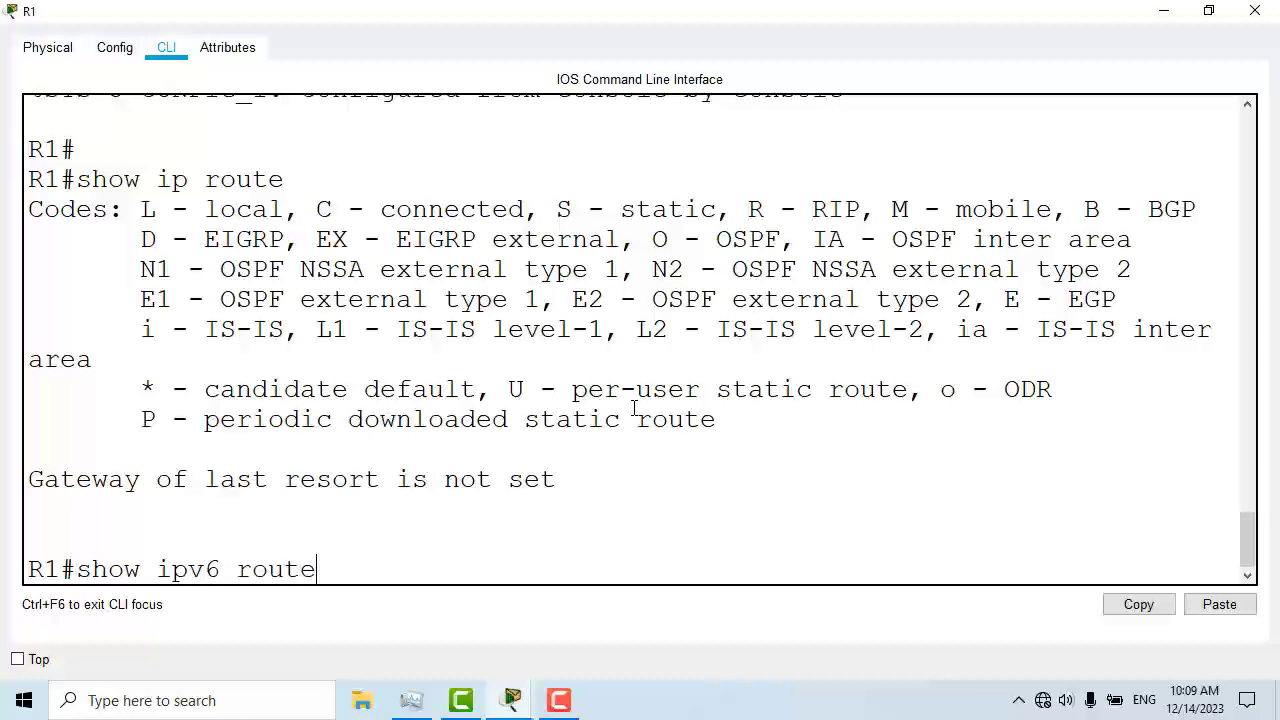
pyautogui.press('Return')
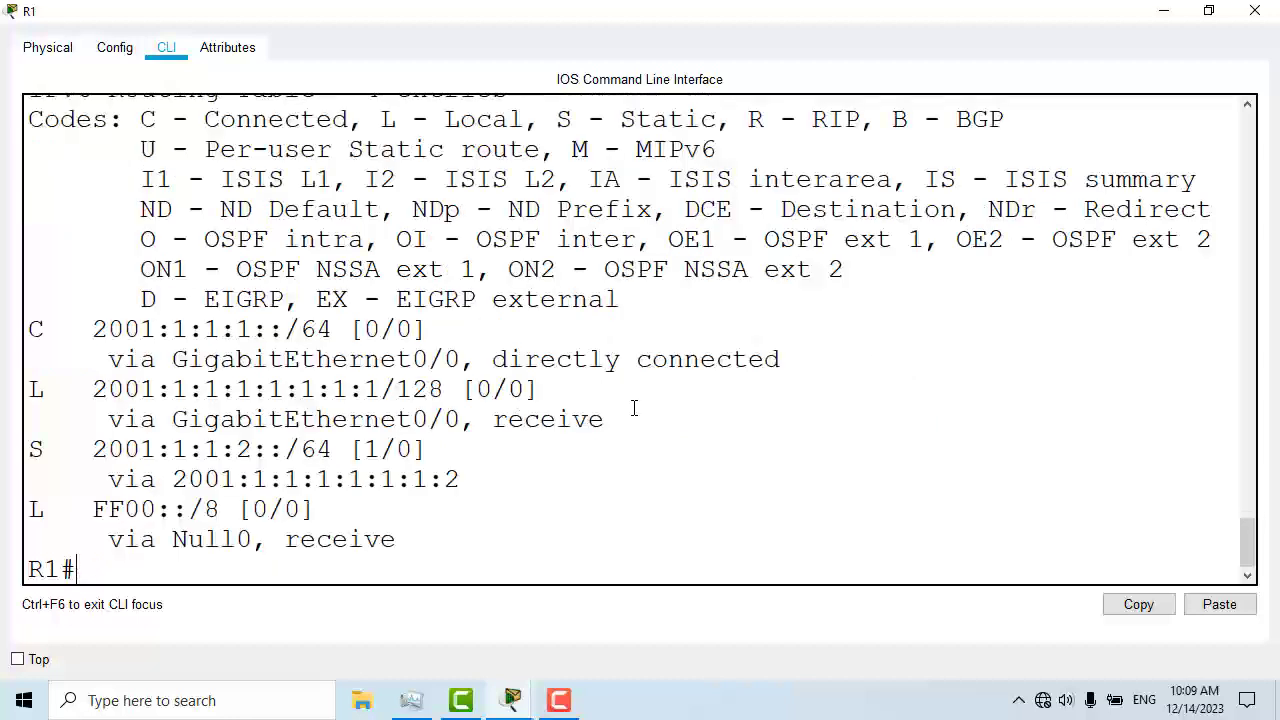
# Restore R1's window from full screen, widen it, and return to the IPv6 route entries in the output
pyautogui.moveTo(107, 329); pyautogui.dragTo(335, 327)
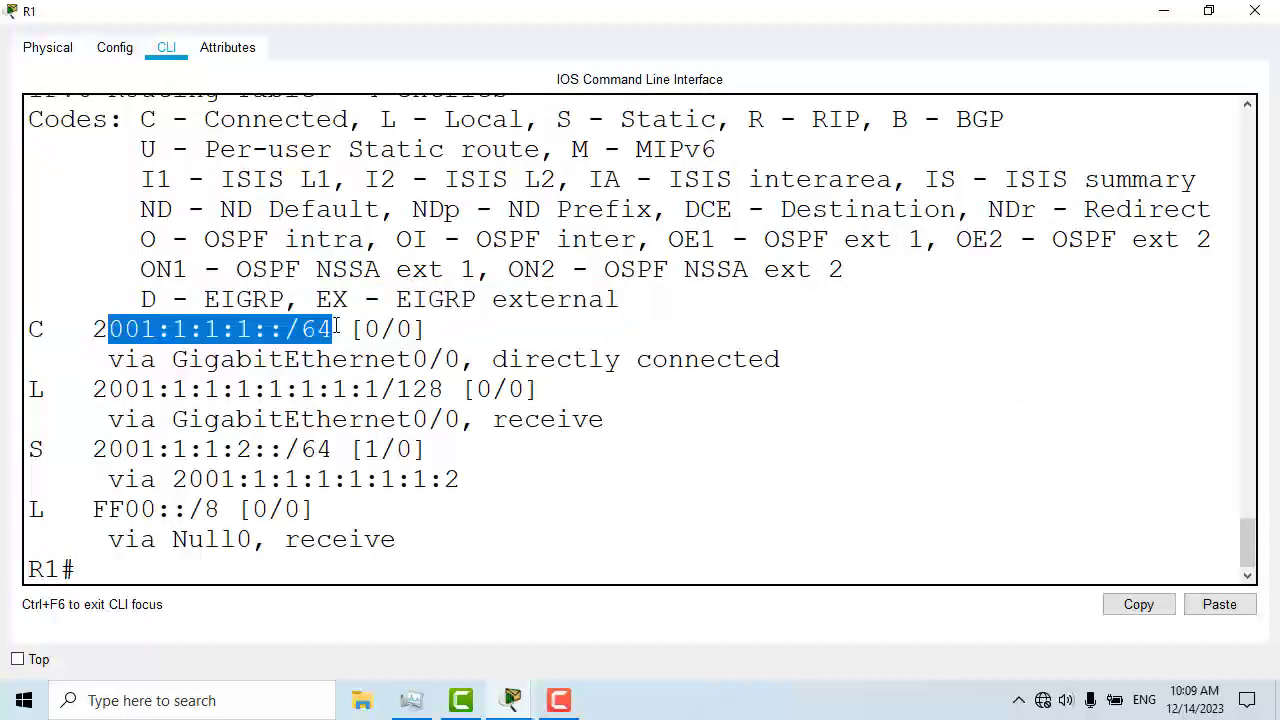
pyautogui.doubleClick(484, 14)
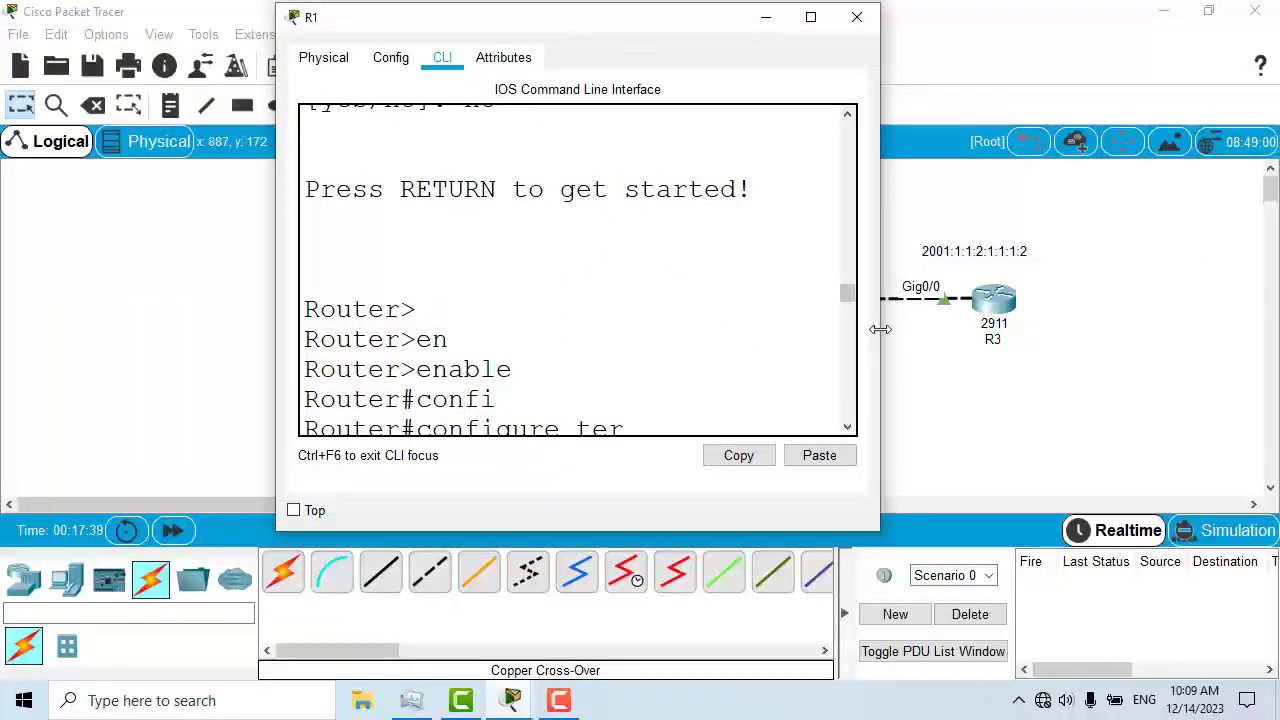
pyautogui.moveTo(880, 329); pyautogui.dragTo(1256, 360)
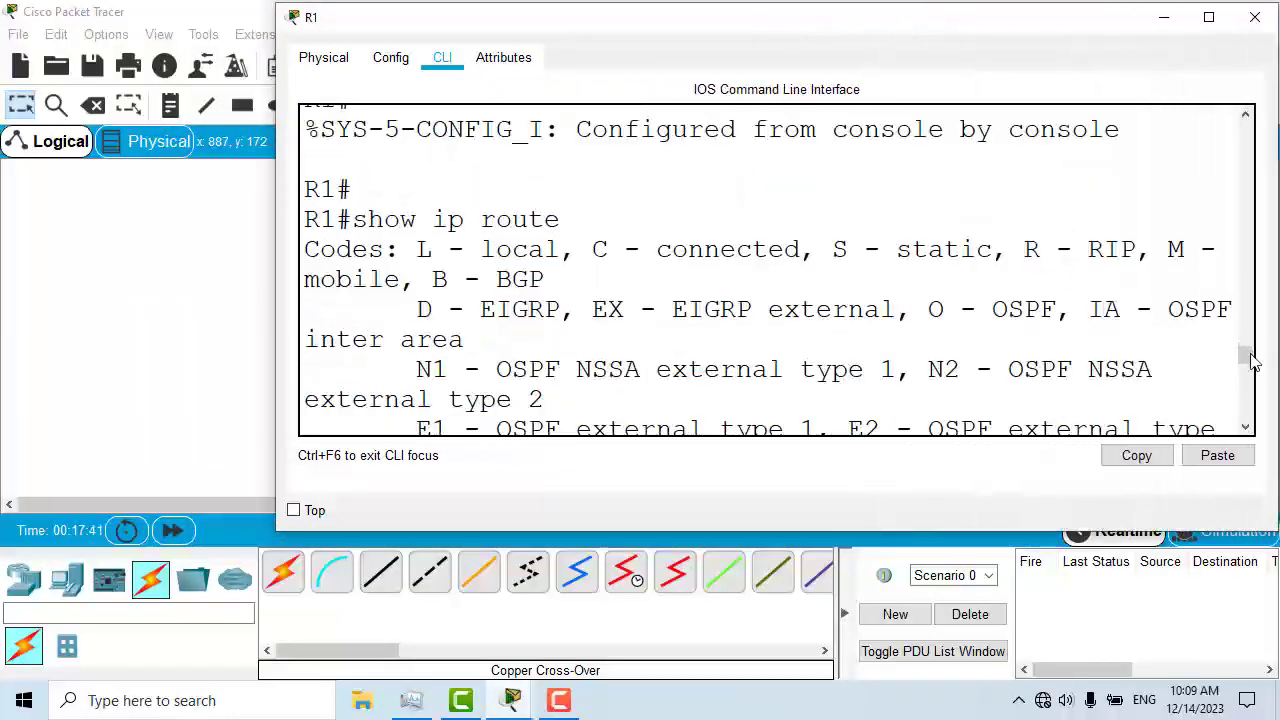
pyautogui.click(1246, 427)
pyautogui.click(1246, 427)
pyautogui.click(1246, 427)
pyautogui.click(1246, 427)
pyautogui.click(1246, 427)
pyautogui.click(1246, 427)
pyautogui.click(1246, 427)
pyautogui.click(1246, 427)
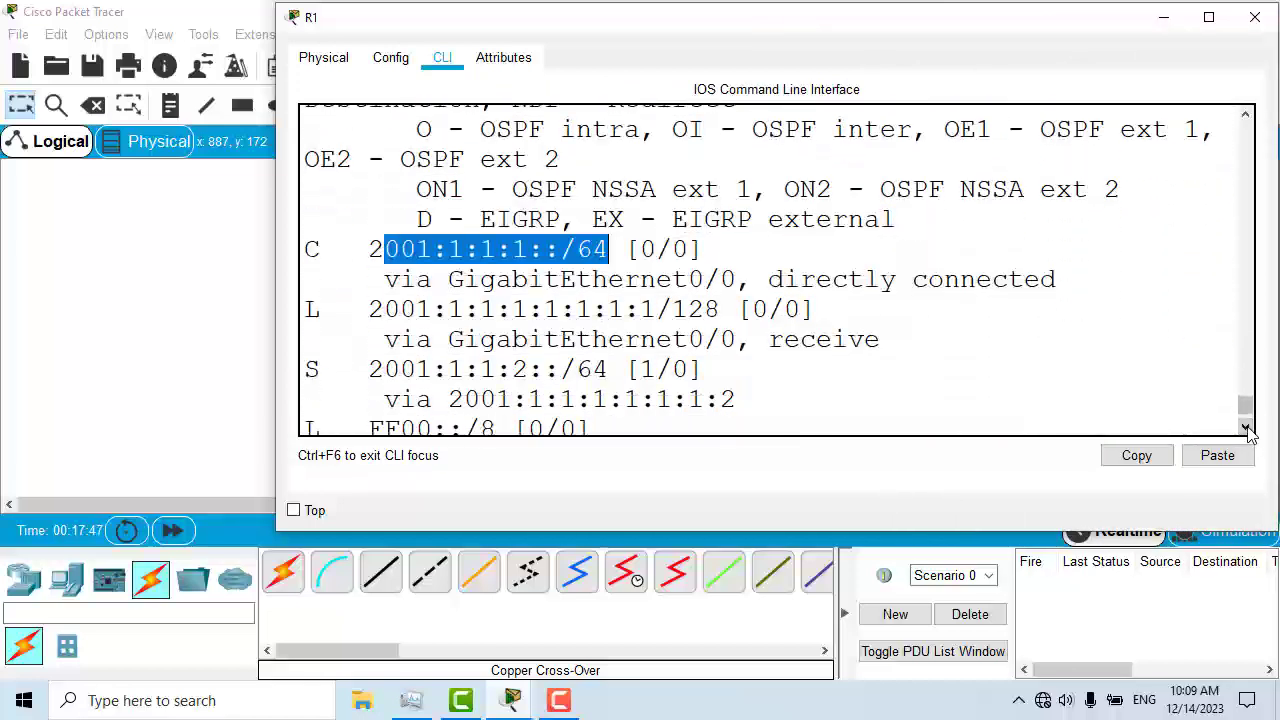
pyautogui.click(1246, 427)
pyautogui.click(838, 305)
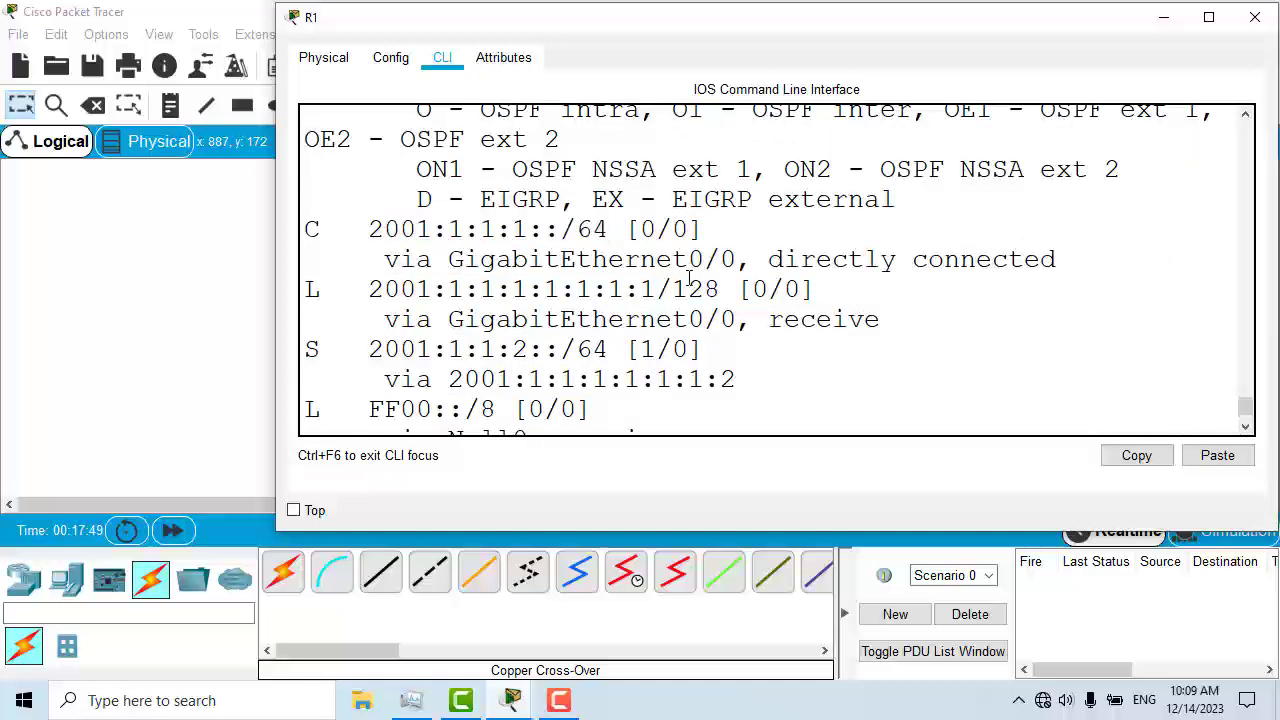
# Examine the connected network, static route and next-hop address in R1's IPv6 routing table, and close R1's window
pyautogui.moveTo(354, 229); pyautogui.dragTo(612, 222)
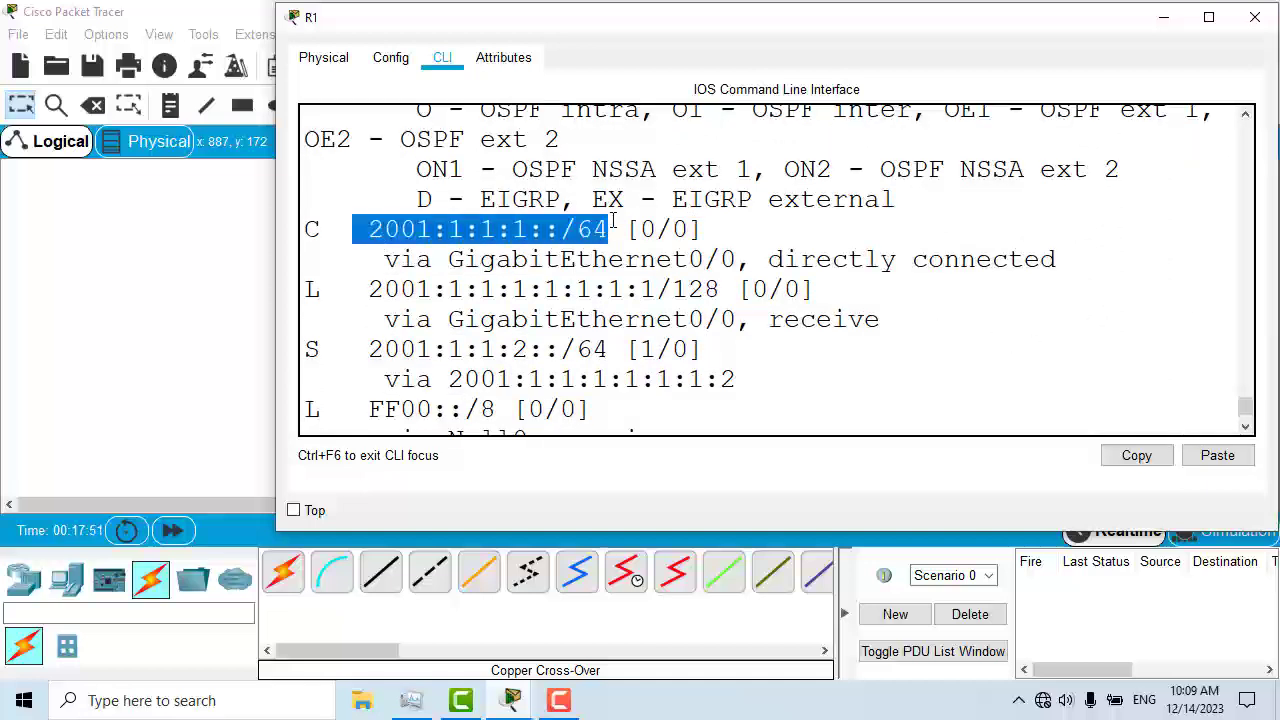
pyautogui.click(450, 279)
pyautogui.moveTo(328, 350); pyautogui.dragTo(655, 348)
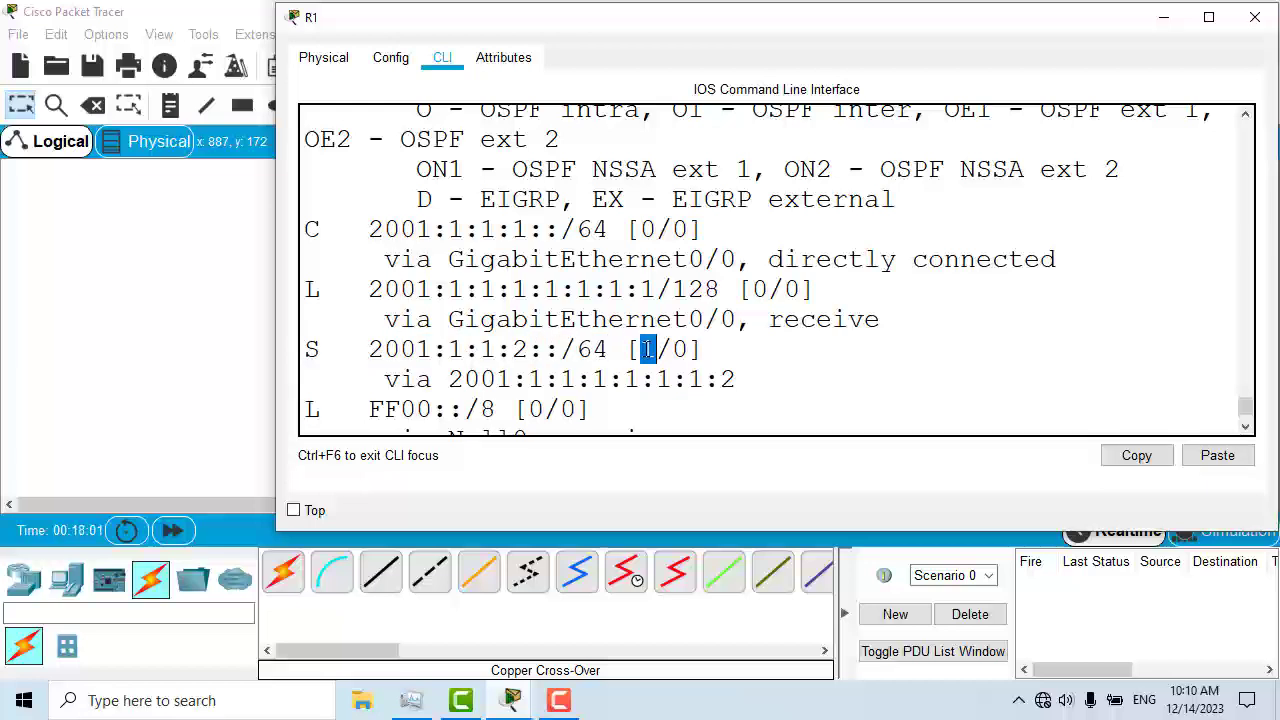
pyautogui.moveTo(448, 378); pyautogui.dragTo(752, 371)
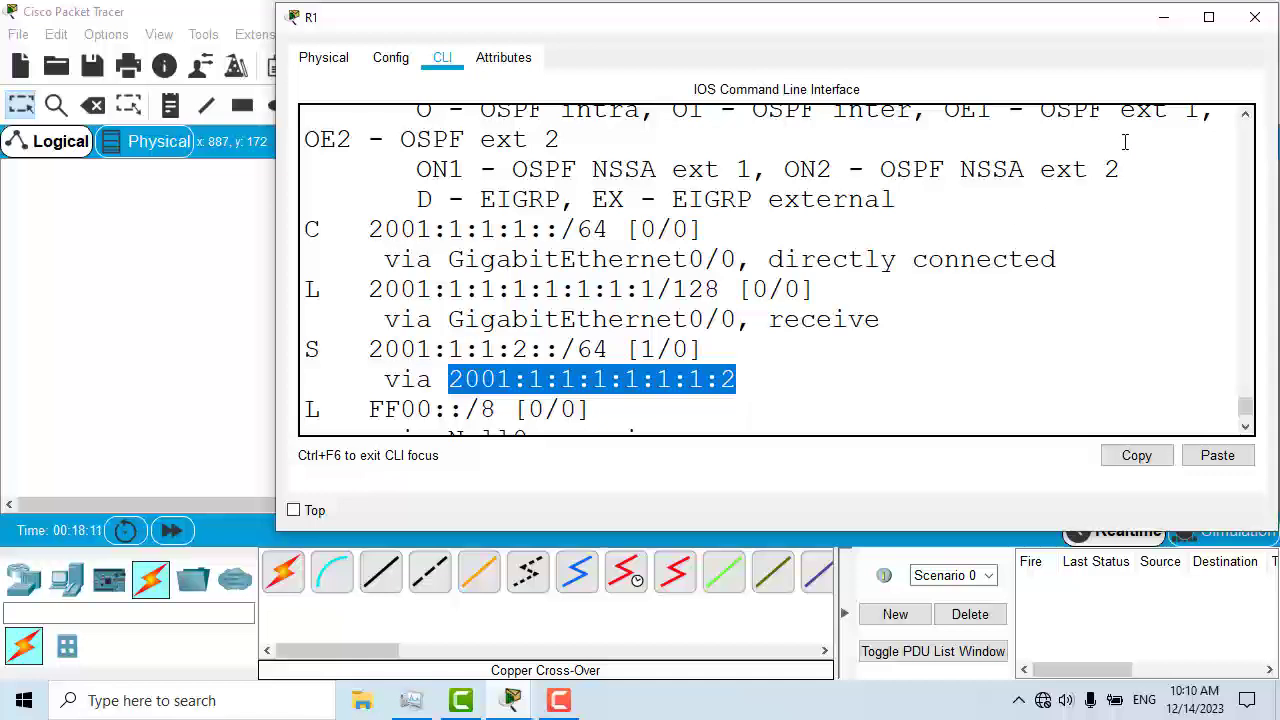
pyautogui.click(1255, 17)
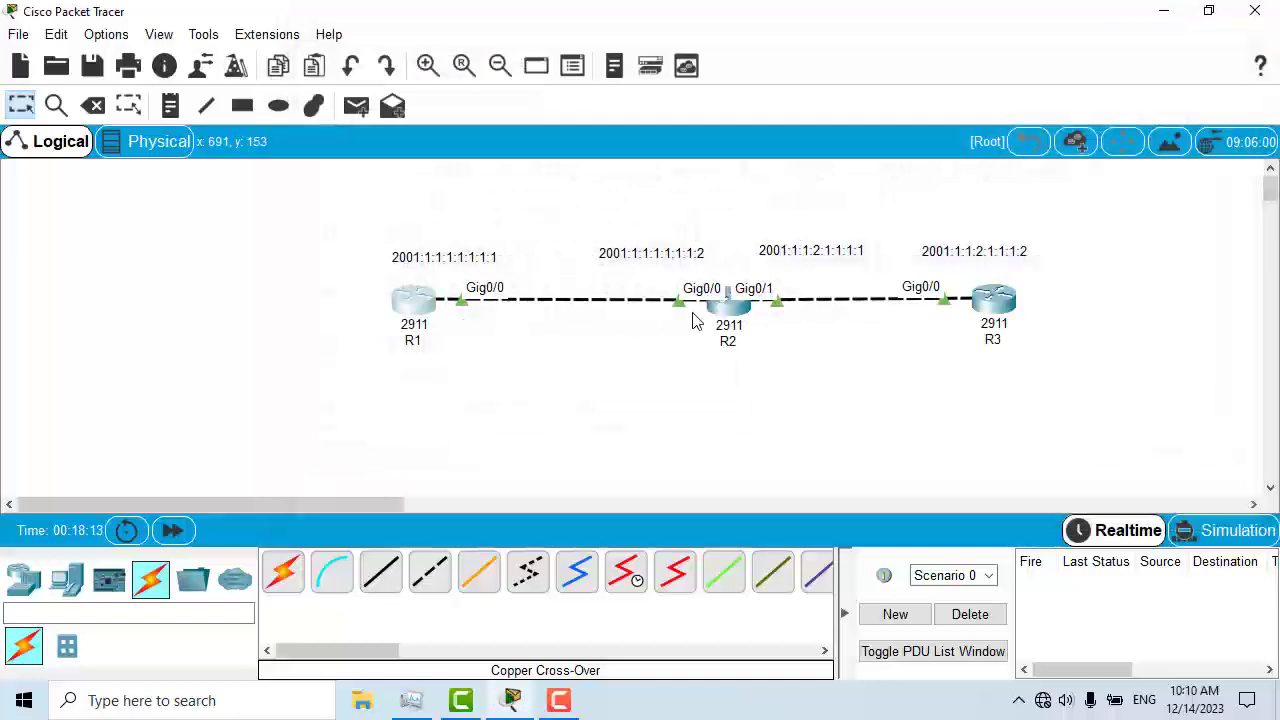